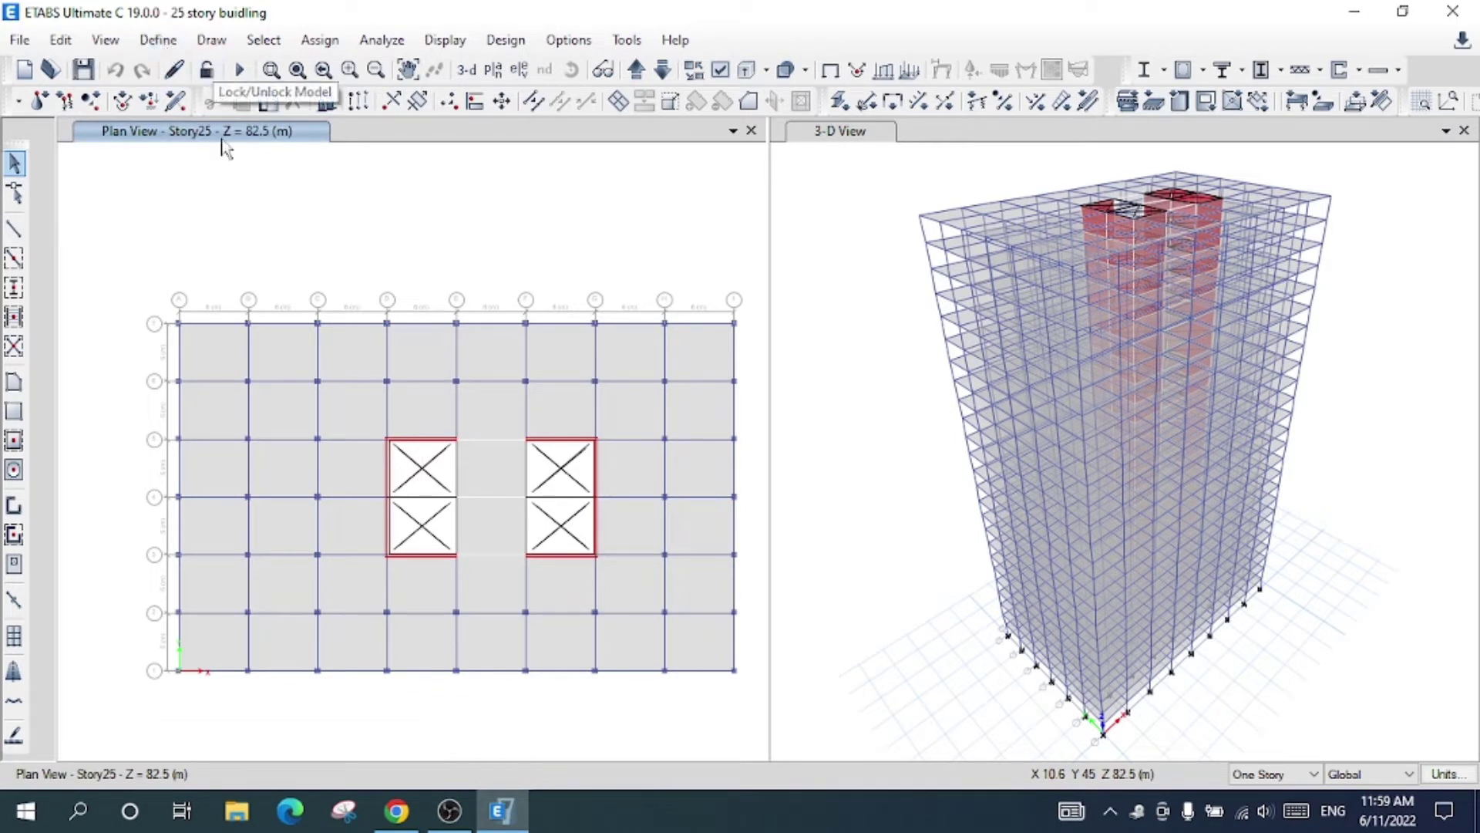
Review the defined frame sections and inspect the property data of the C 0.60 X 0.60 column section.
left_click(155, 41)
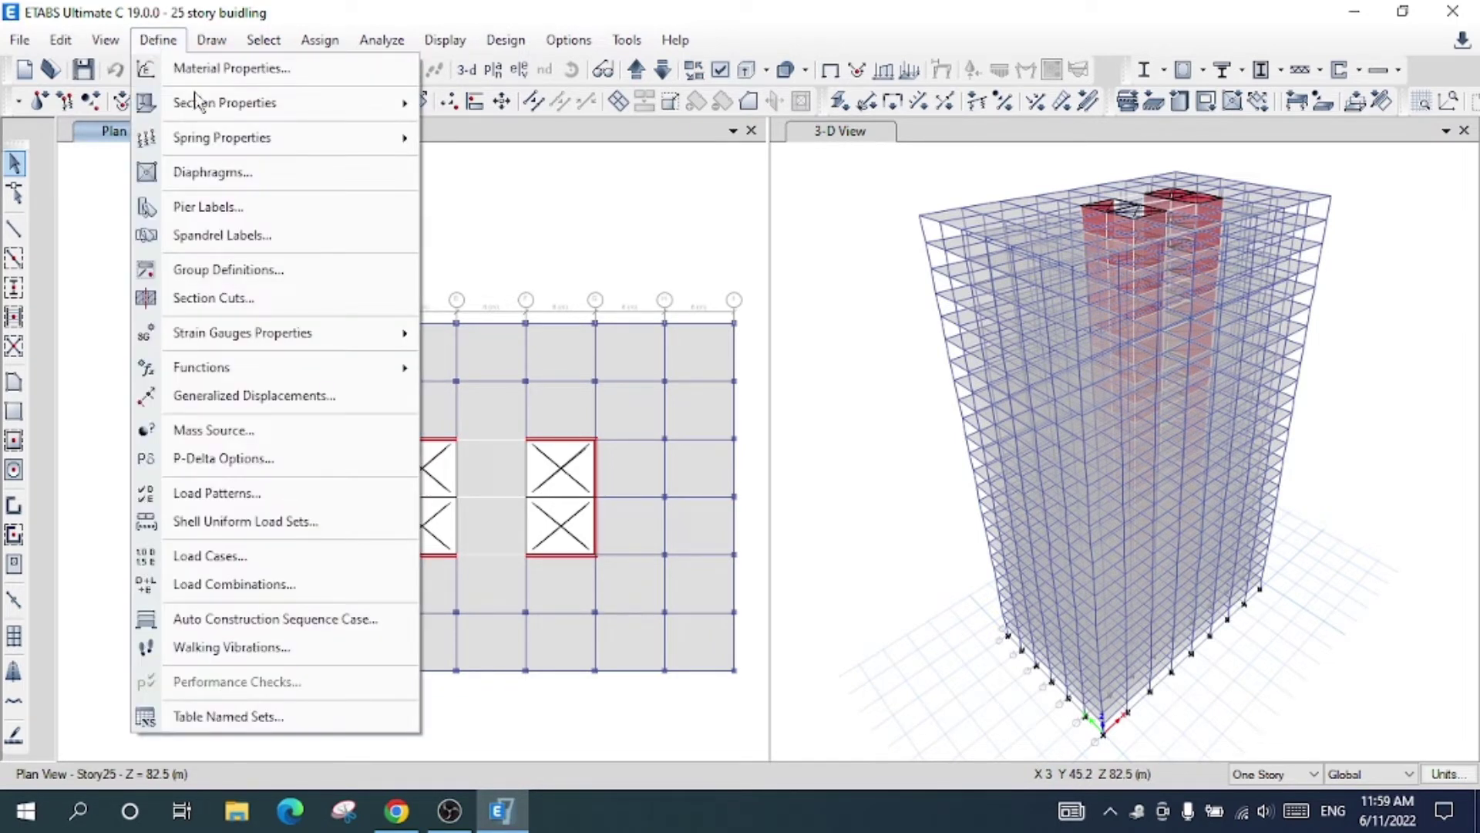
mouse_move(351, 110)
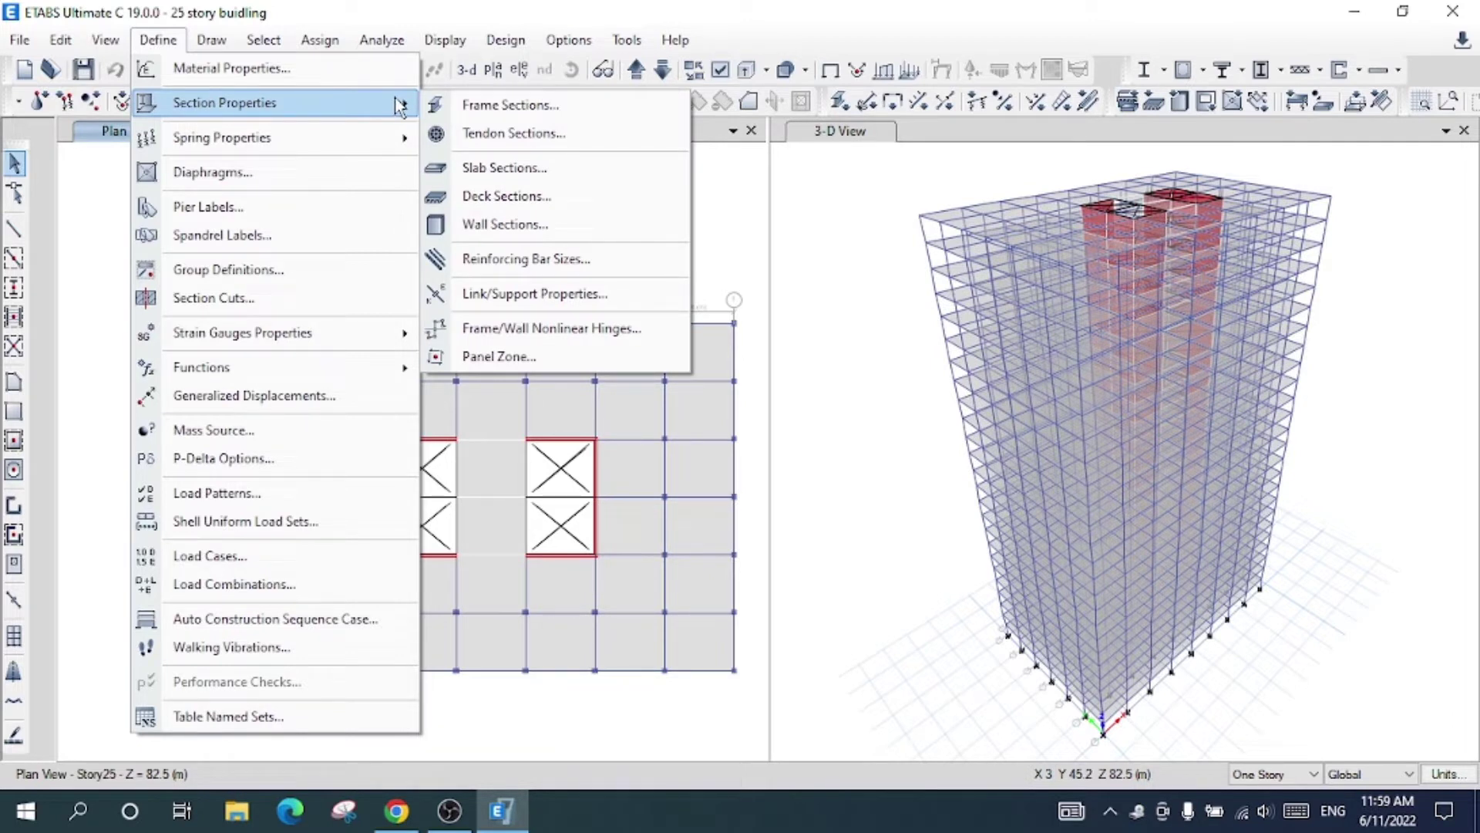
left_click(511, 105)
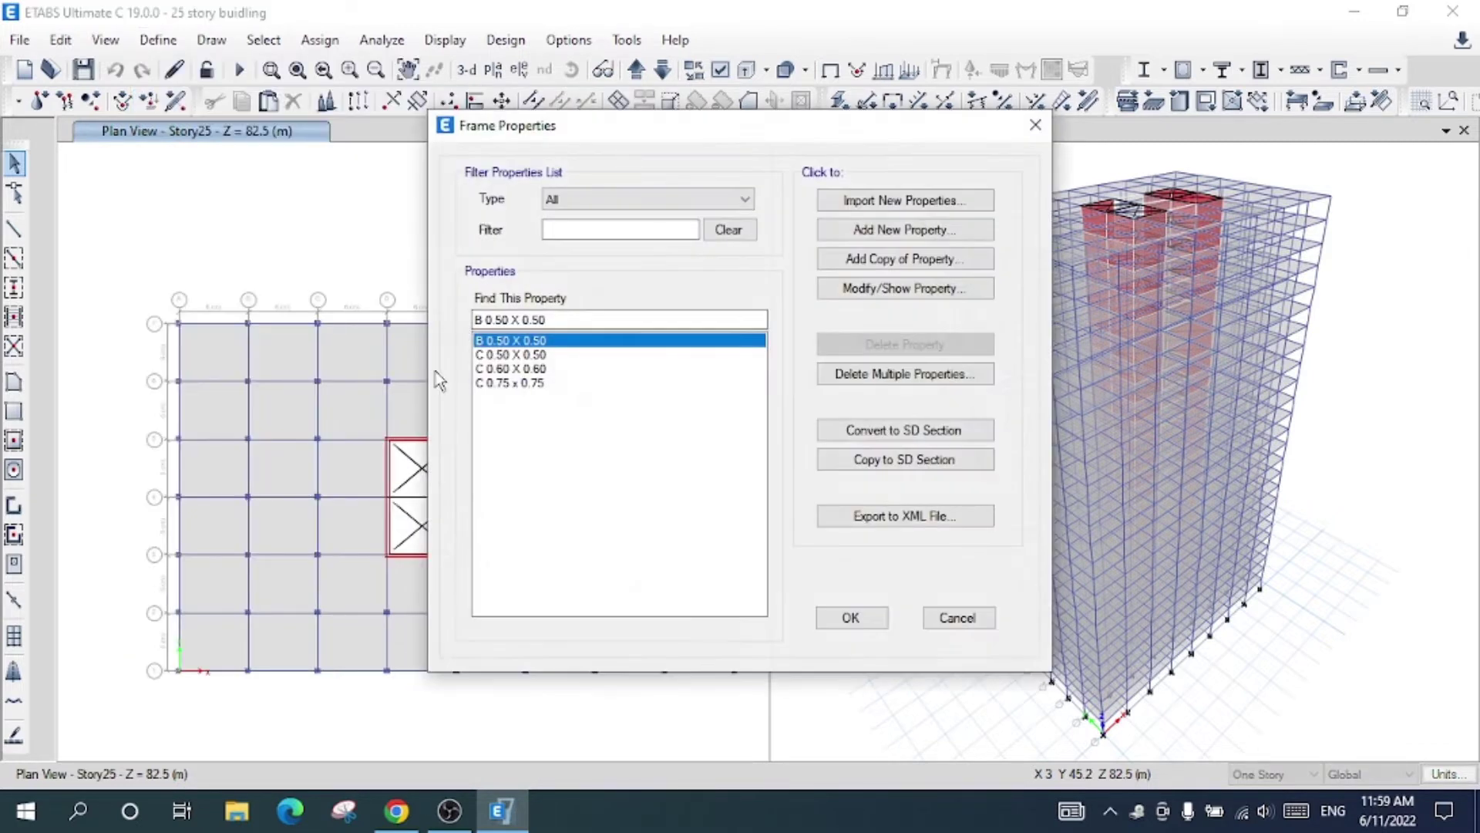
left_click(552, 356)
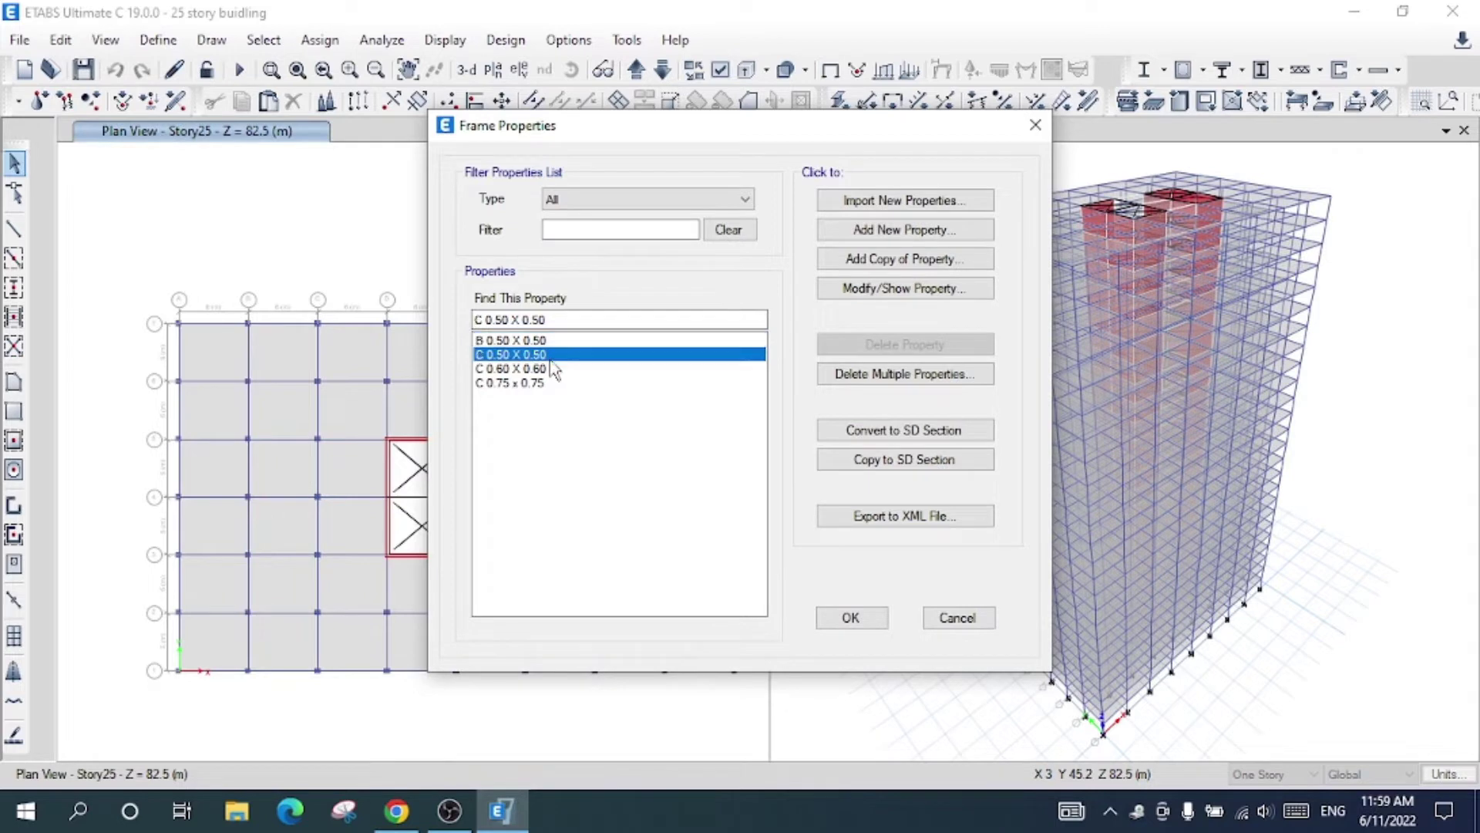
left_click(544, 368)
double_click(549, 368)
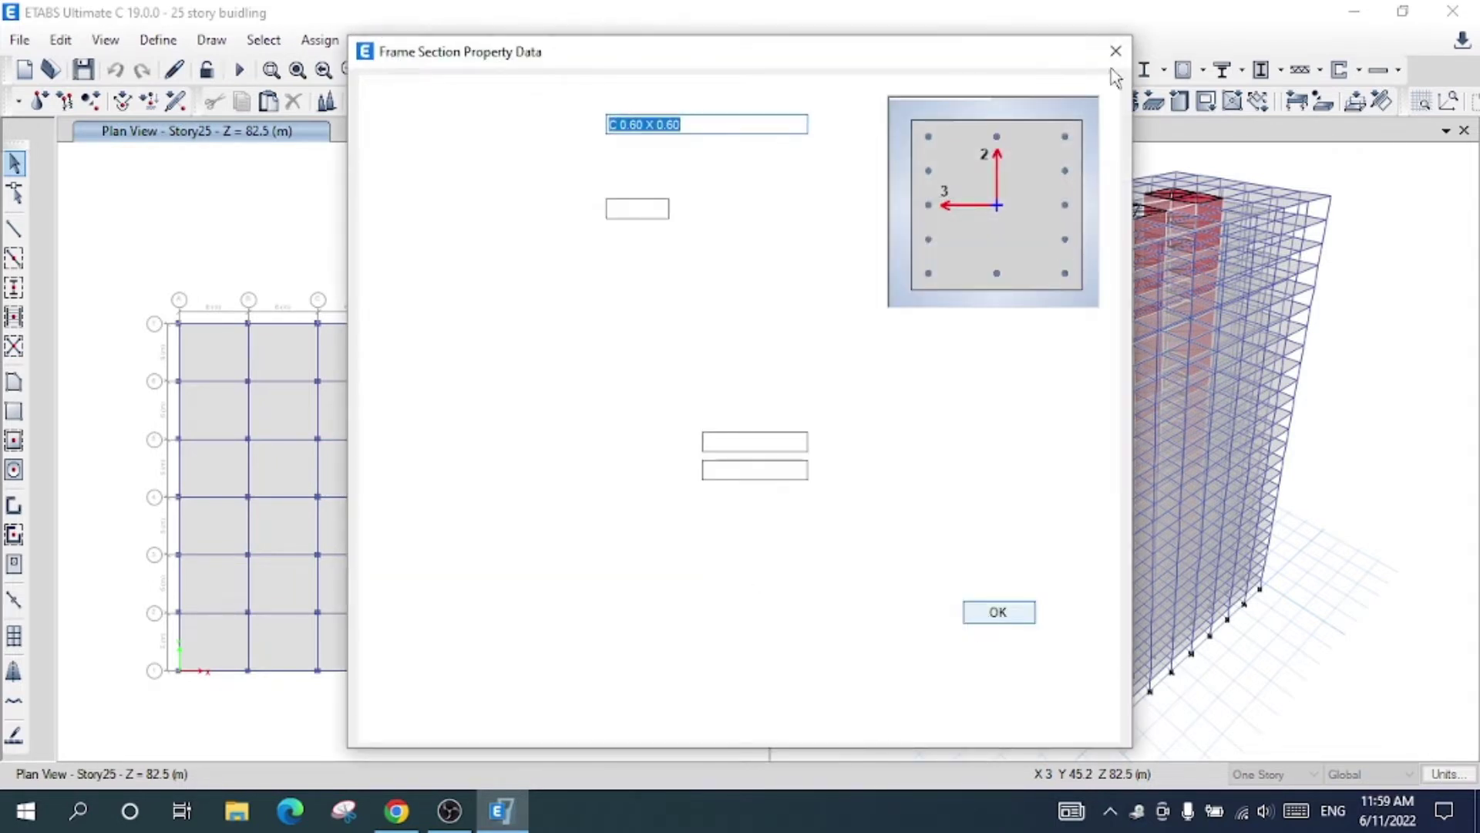
left_click(1115, 51)
left_click(1035, 125)
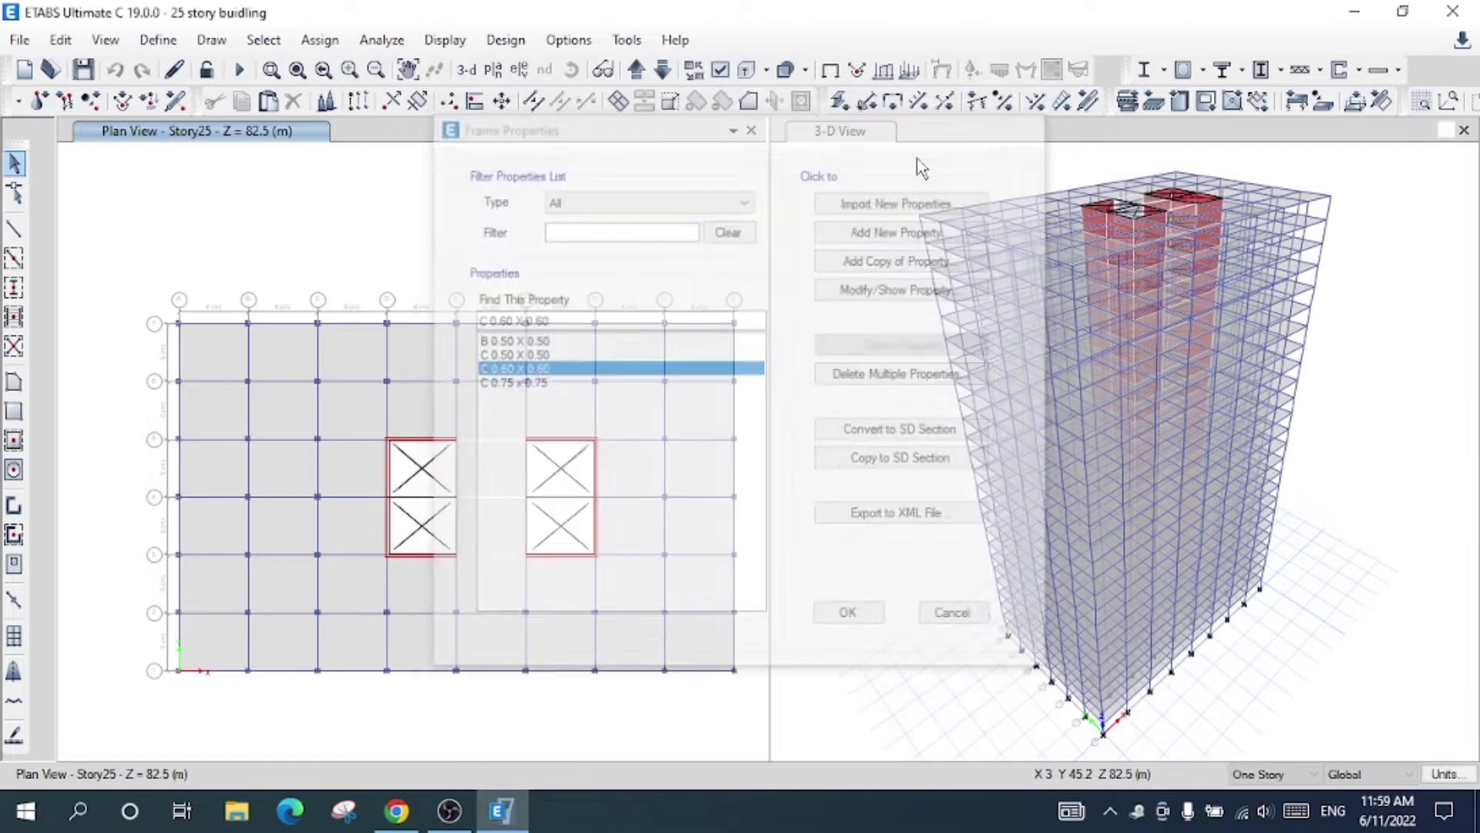
Check the model's mass source definition without changing it.
left_click(154, 43)
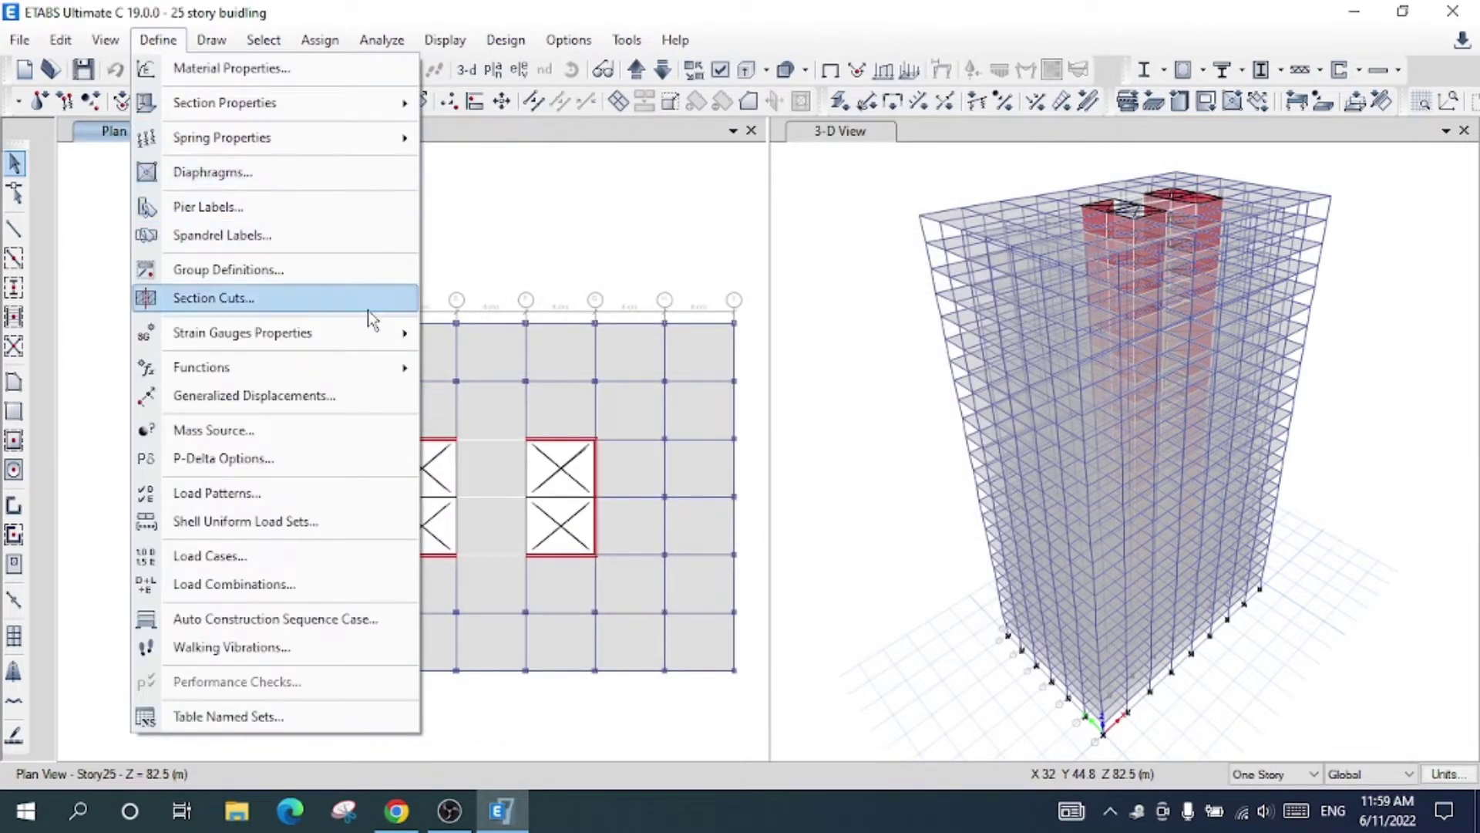
mouse_move(353, 375)
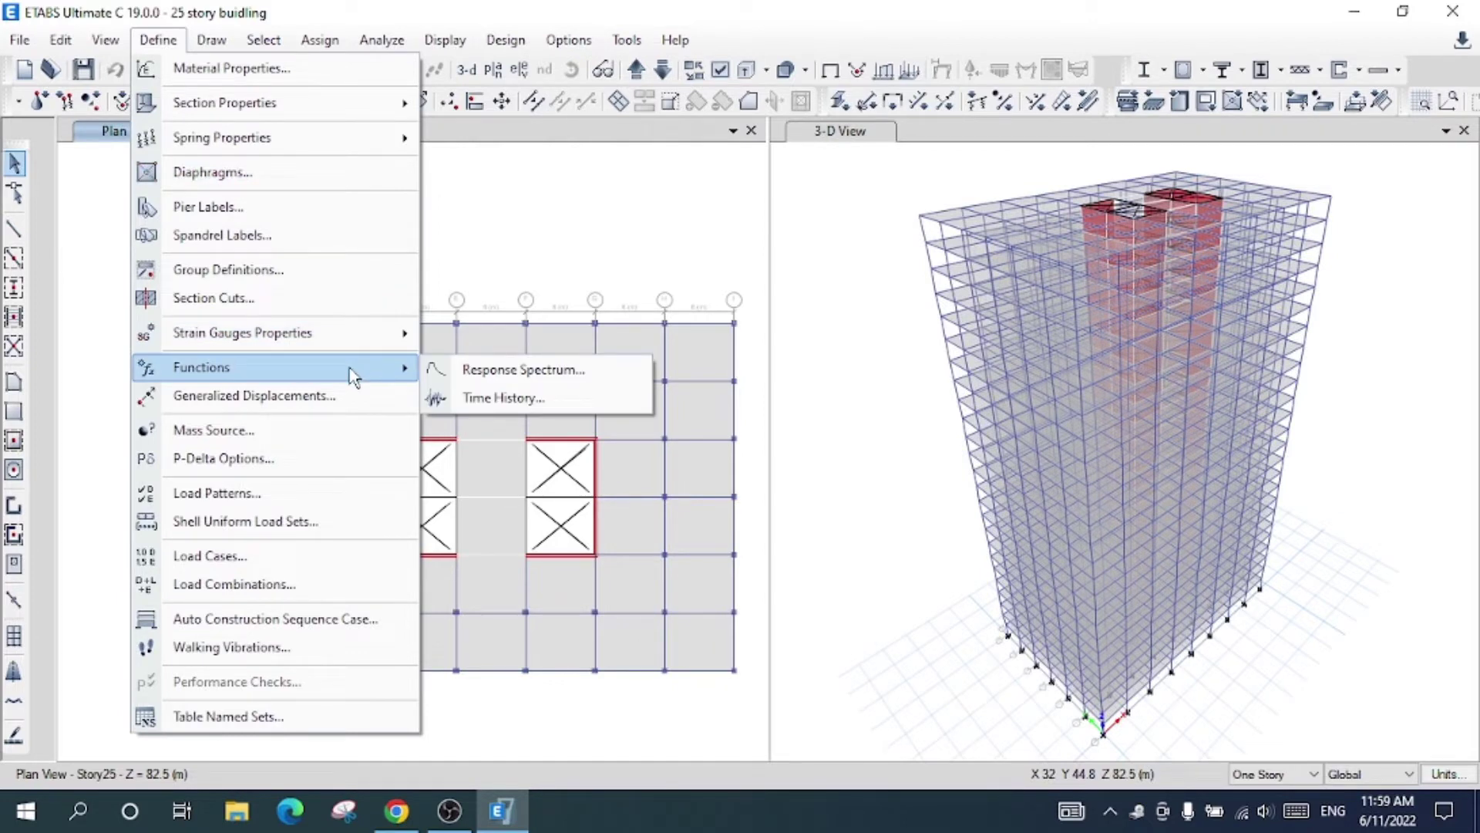
left_click(330, 430)
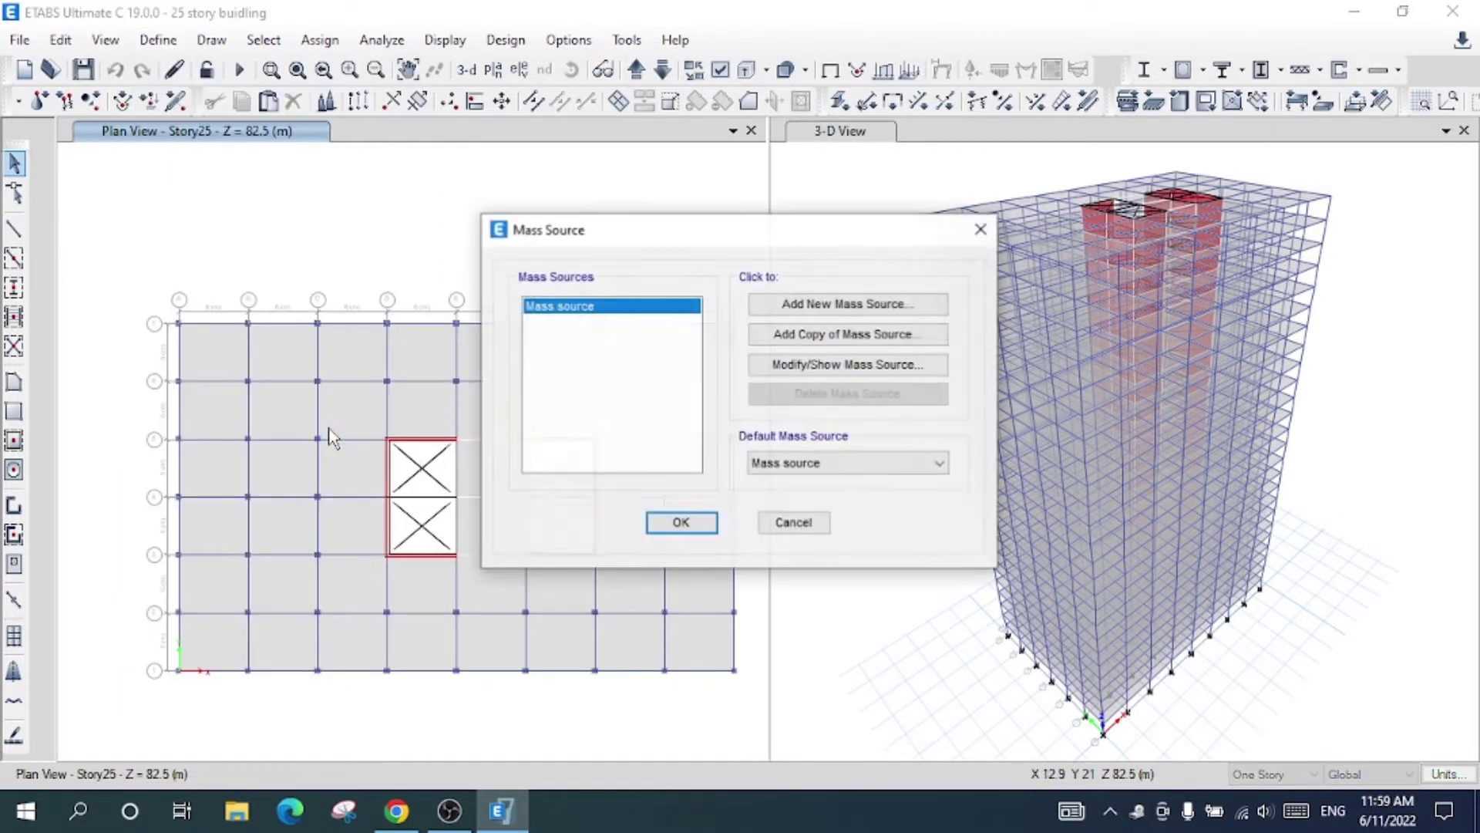
left_click(794, 522)
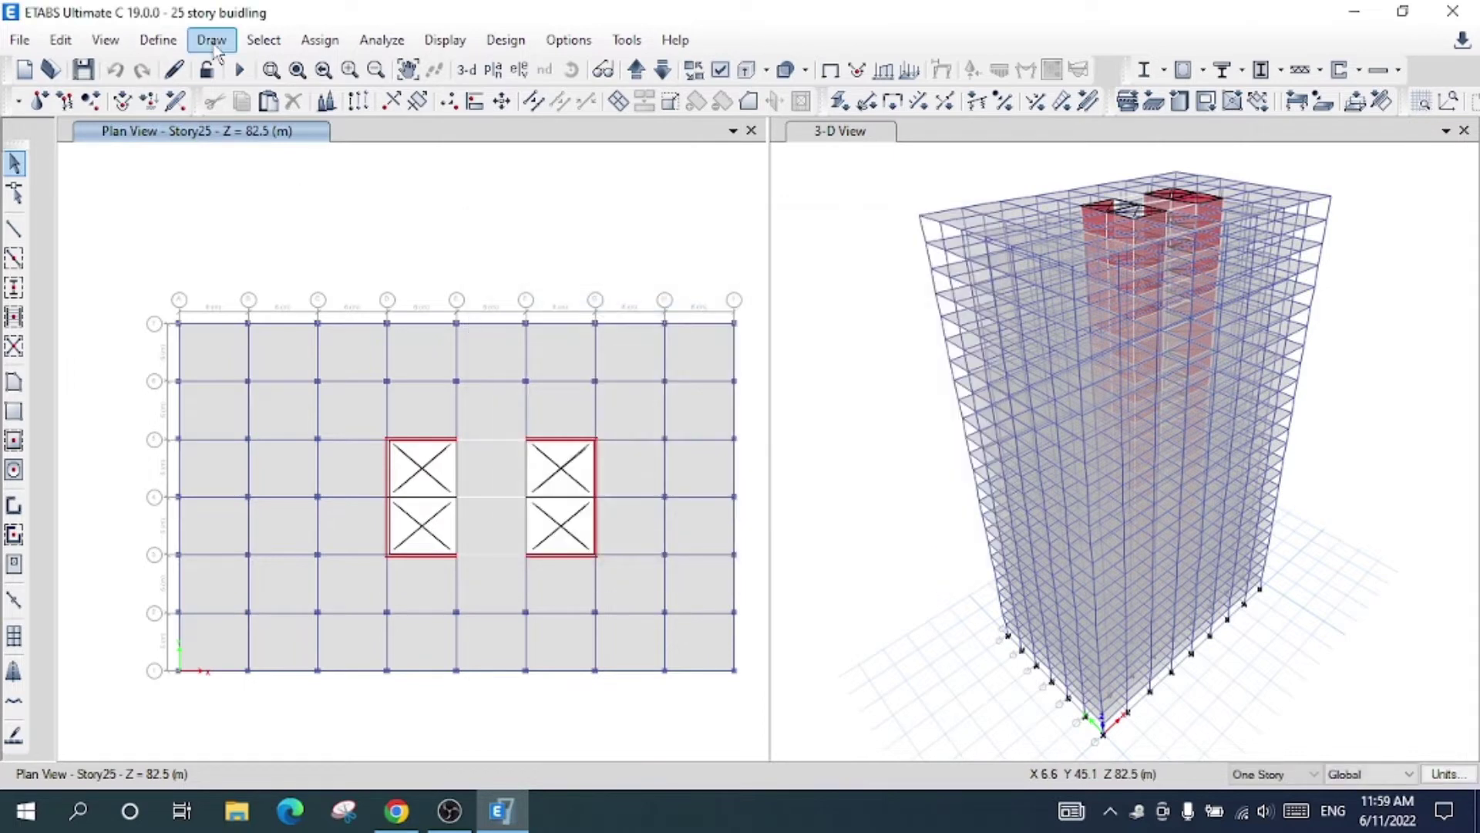
Review the defined load patterns and inspect the ASCE 7-16 lateral load settings of the Wind X pattern.
left_click(174, 40)
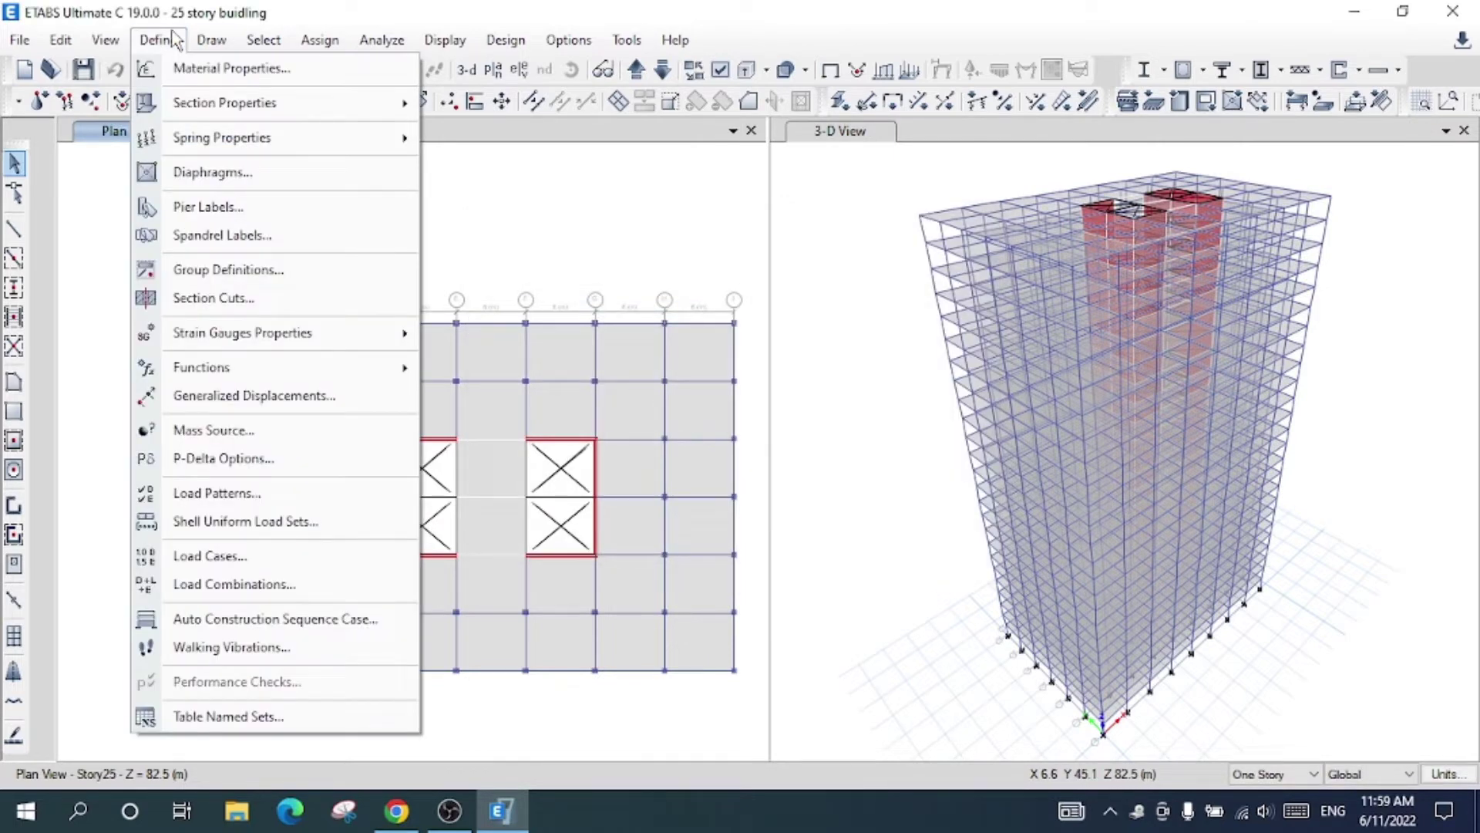
left_click(324, 500)
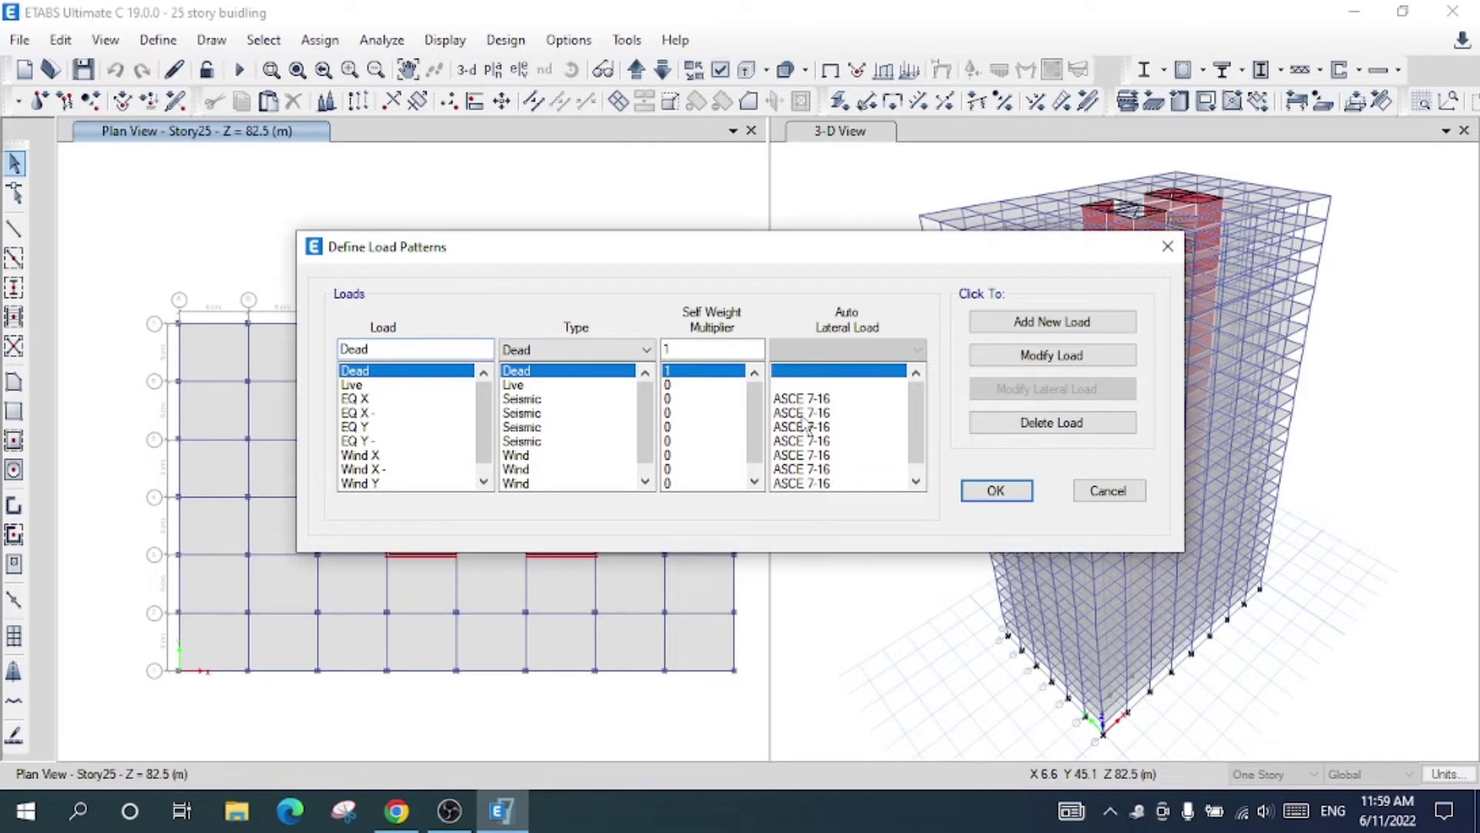
left_click_drag(915, 409, 929, 451)
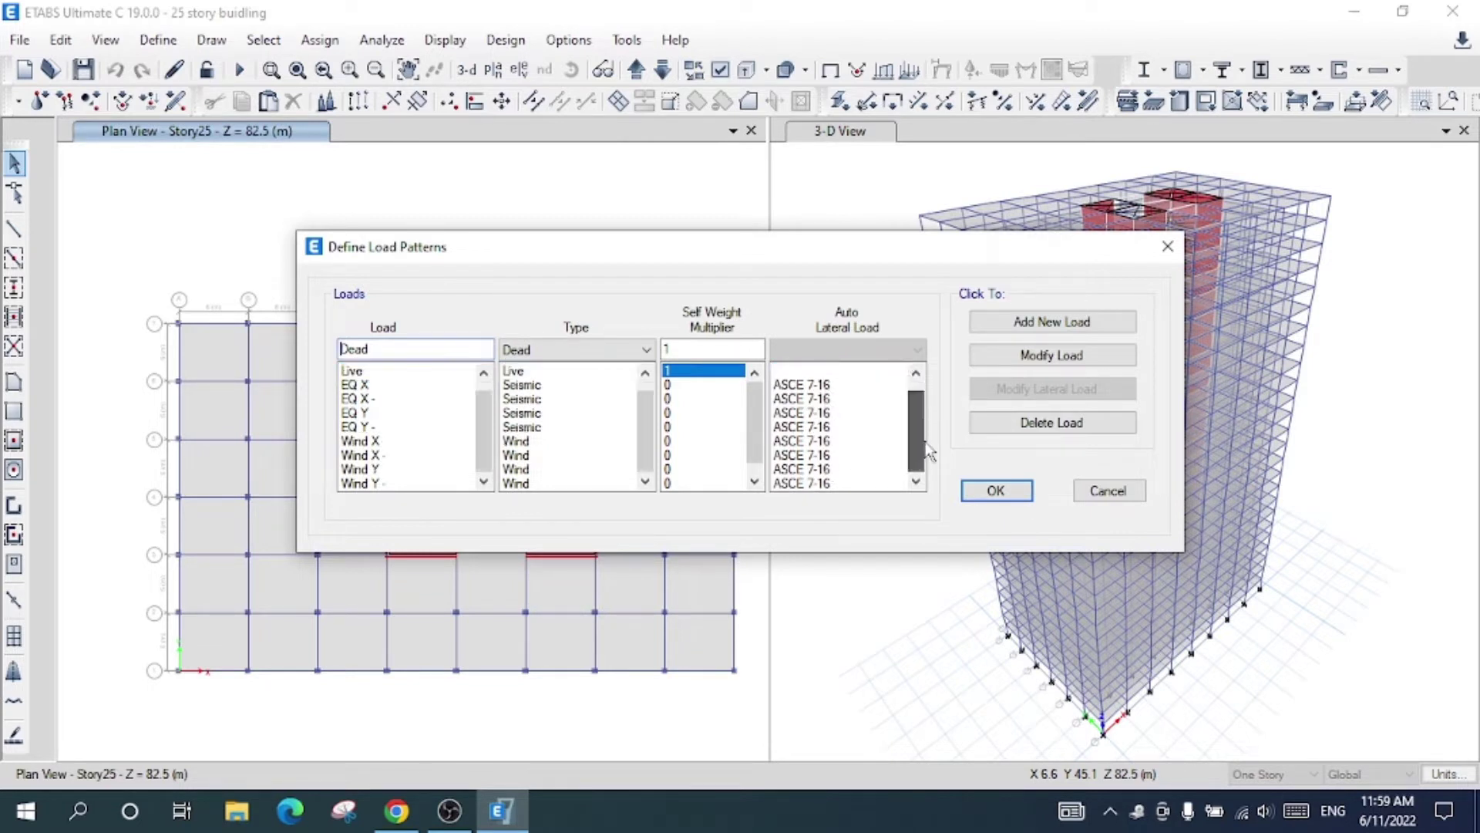
left_click(826, 440)
left_click(1012, 390)
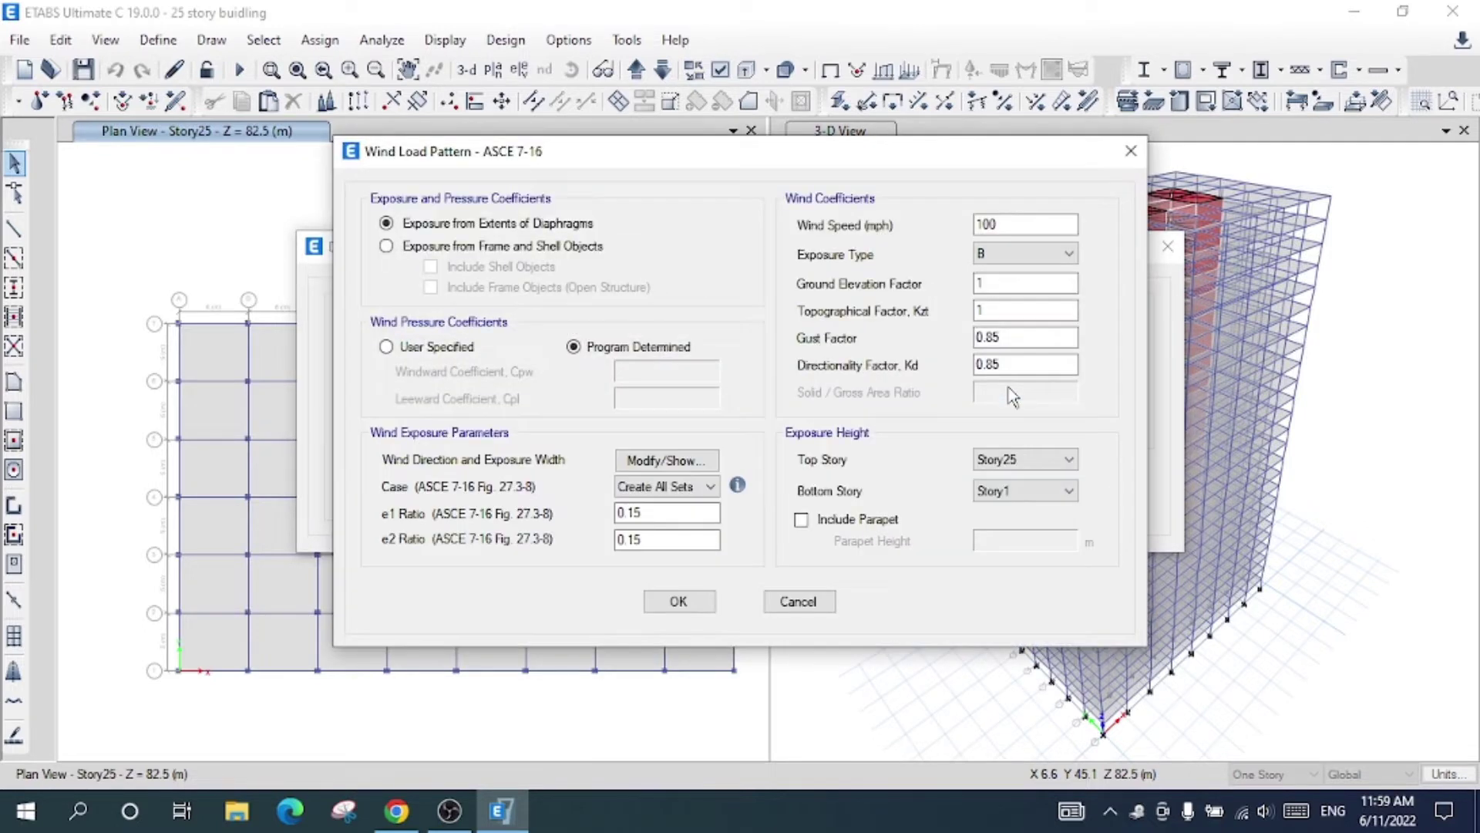
left_click(802, 602)
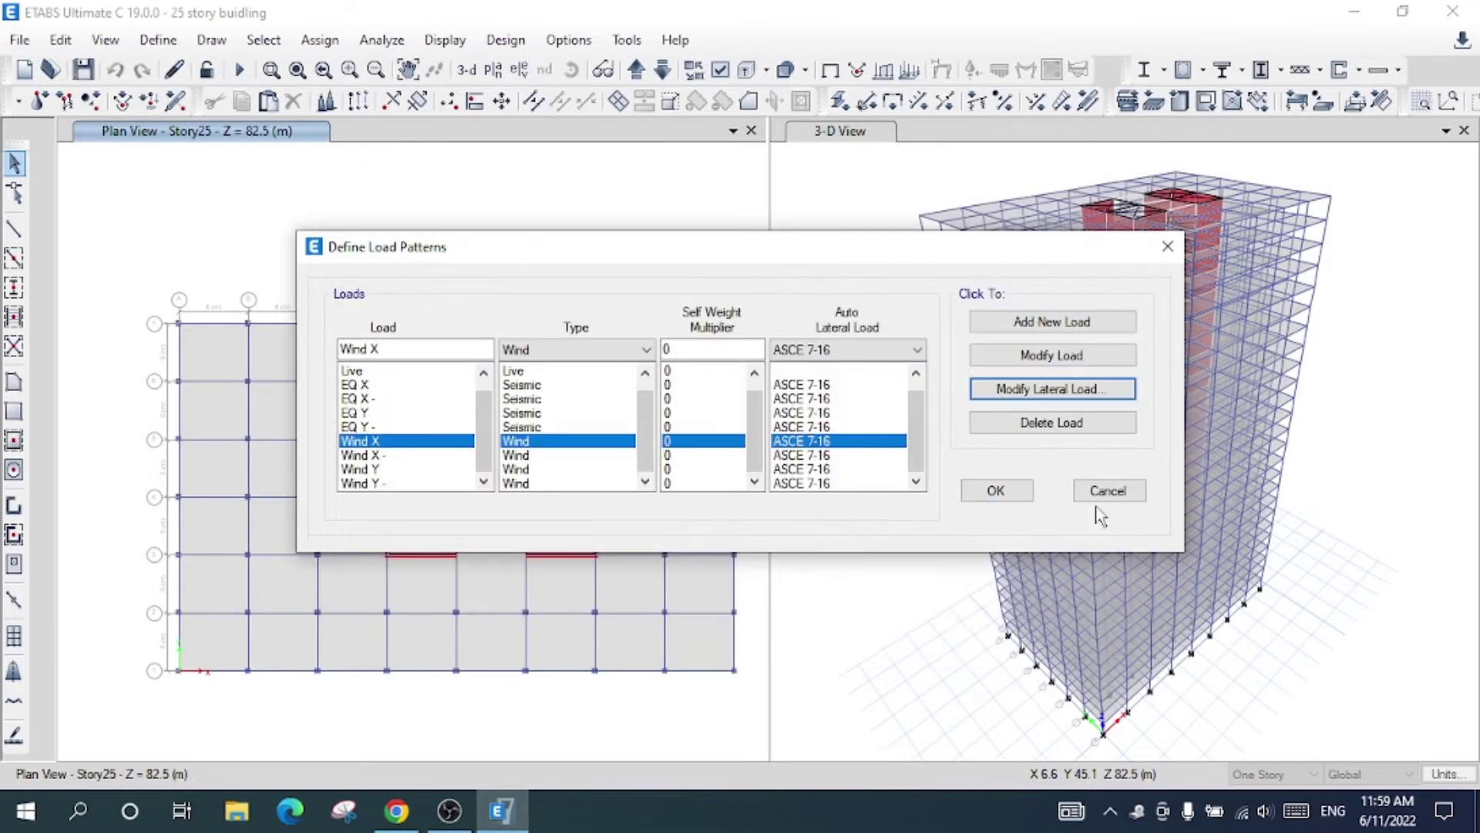
left_click(1073, 489)
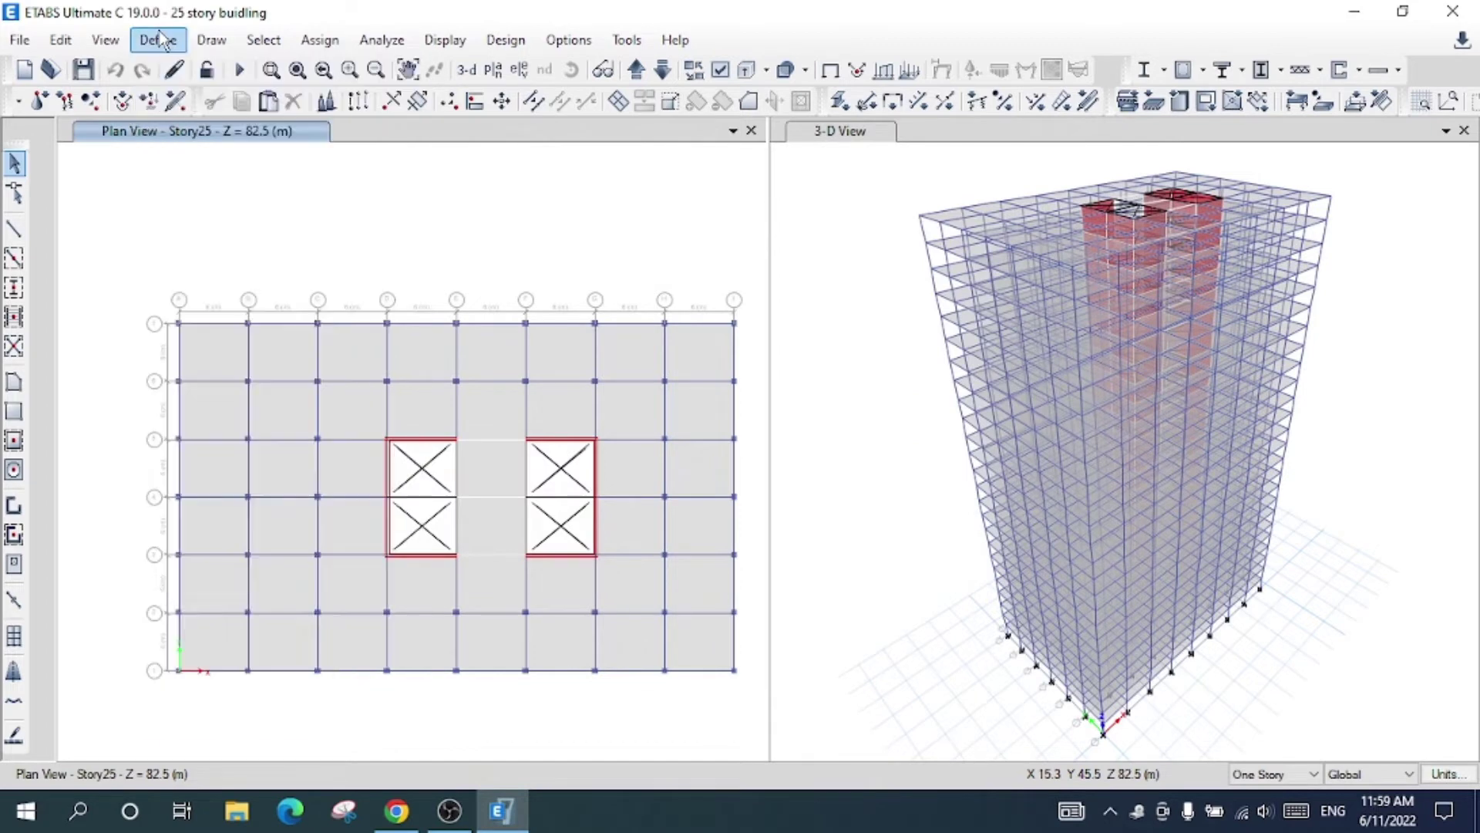
Examine the list of load cases, including the linear modal history case TH X load case.
left_click(159, 40)
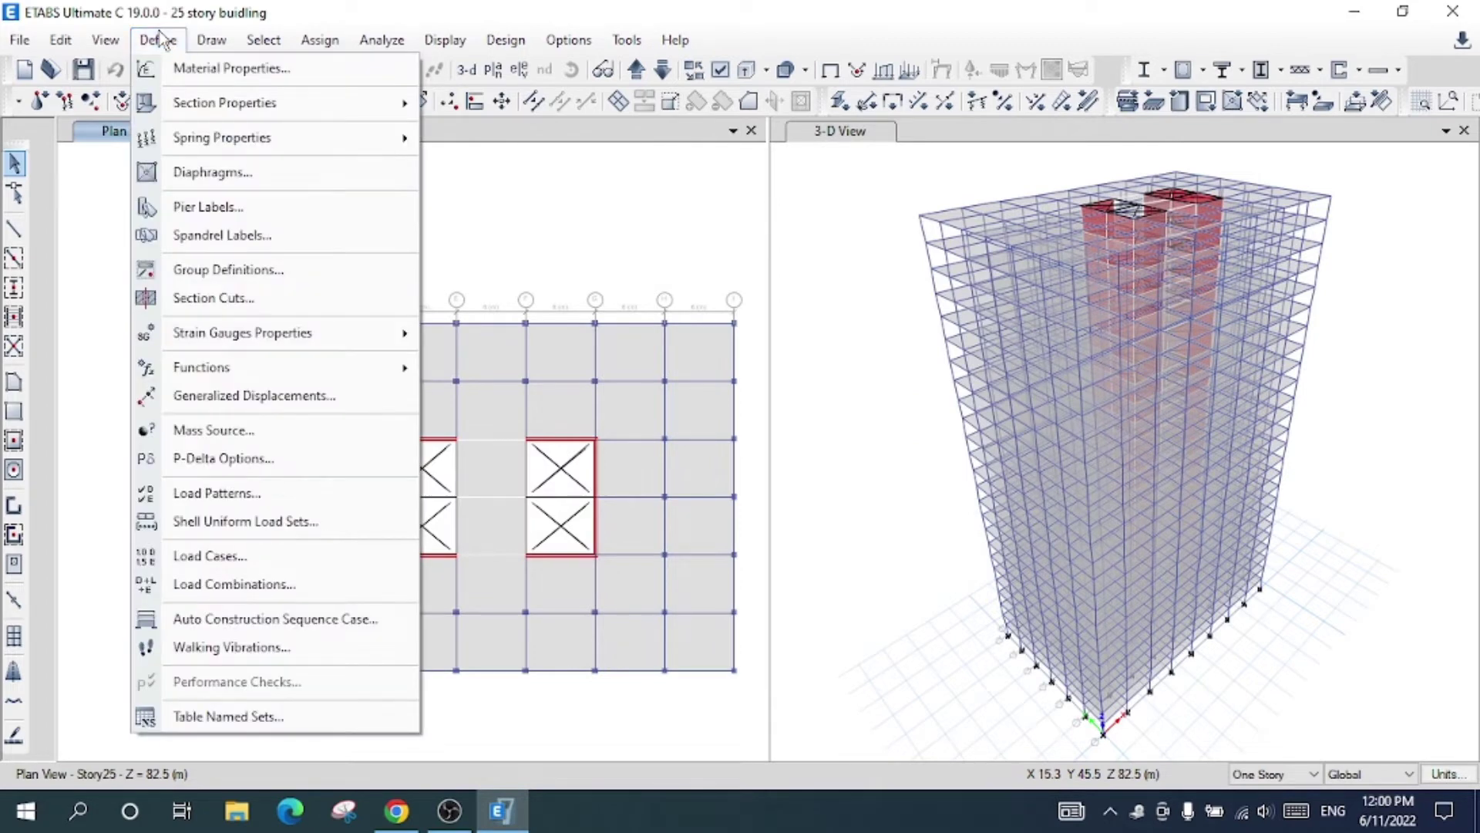
left_click(342, 563)
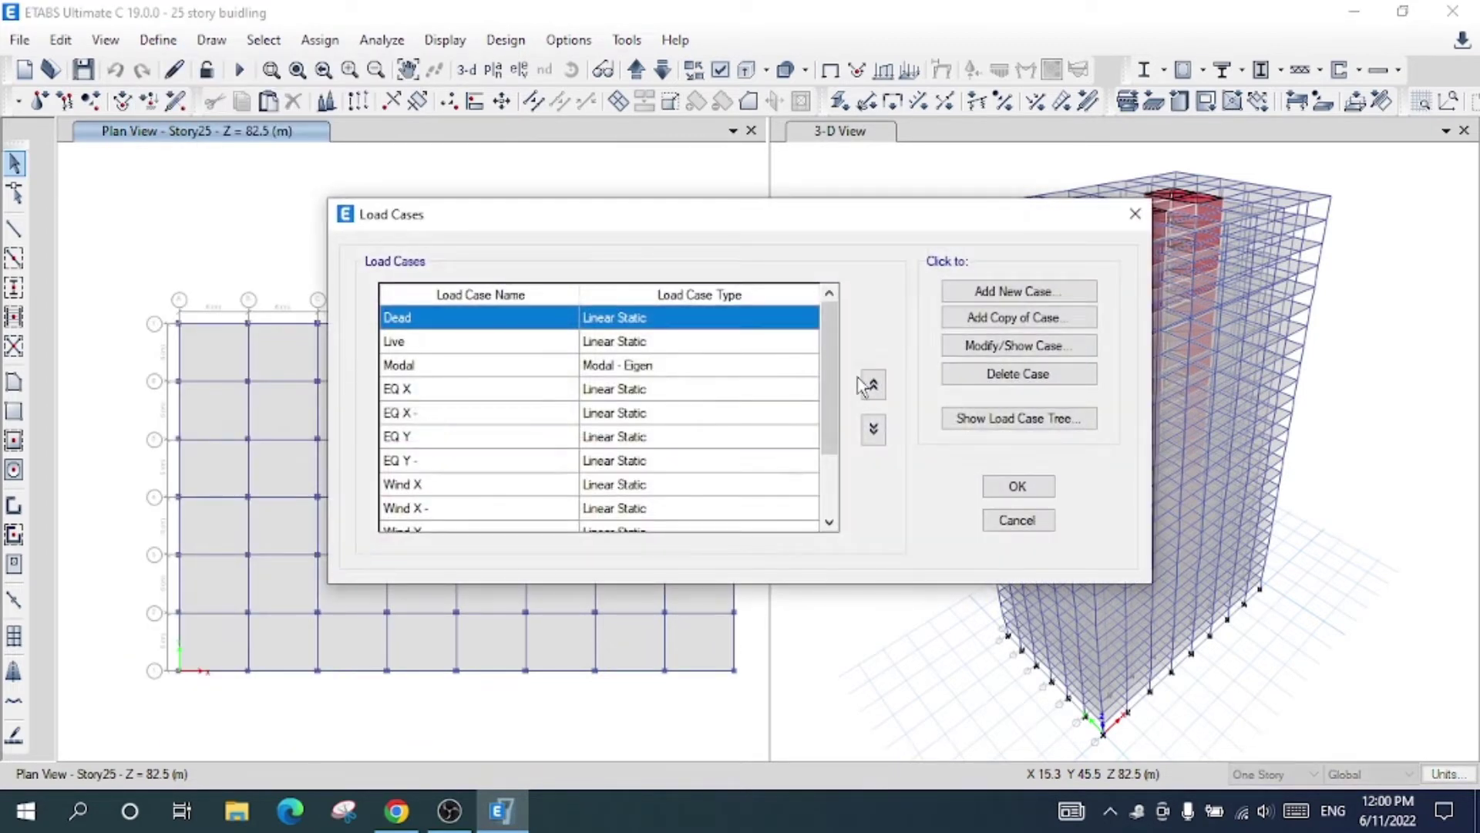
left_click_drag(824, 346, 831, 432)
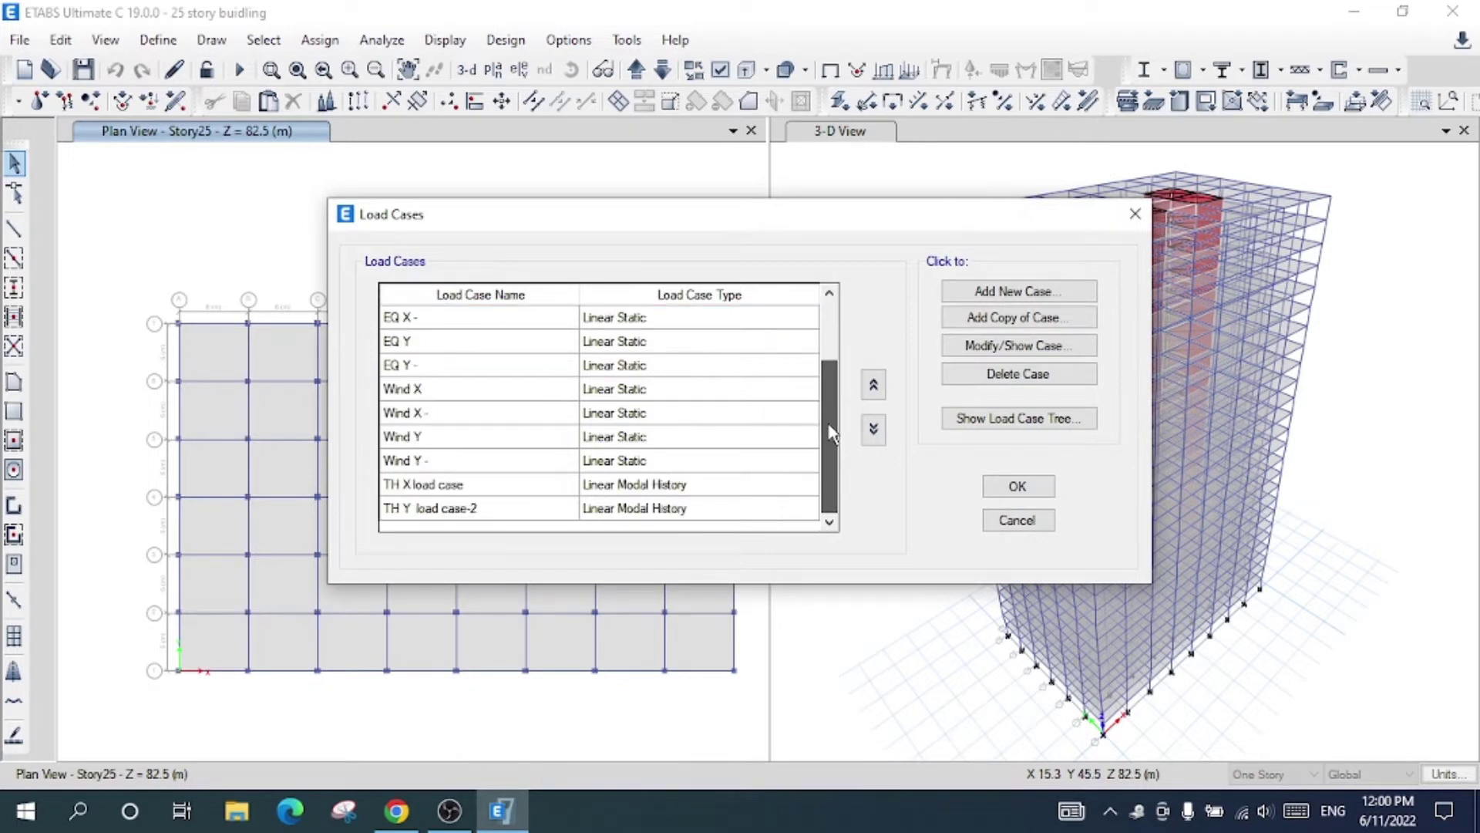
left_click(487, 483)
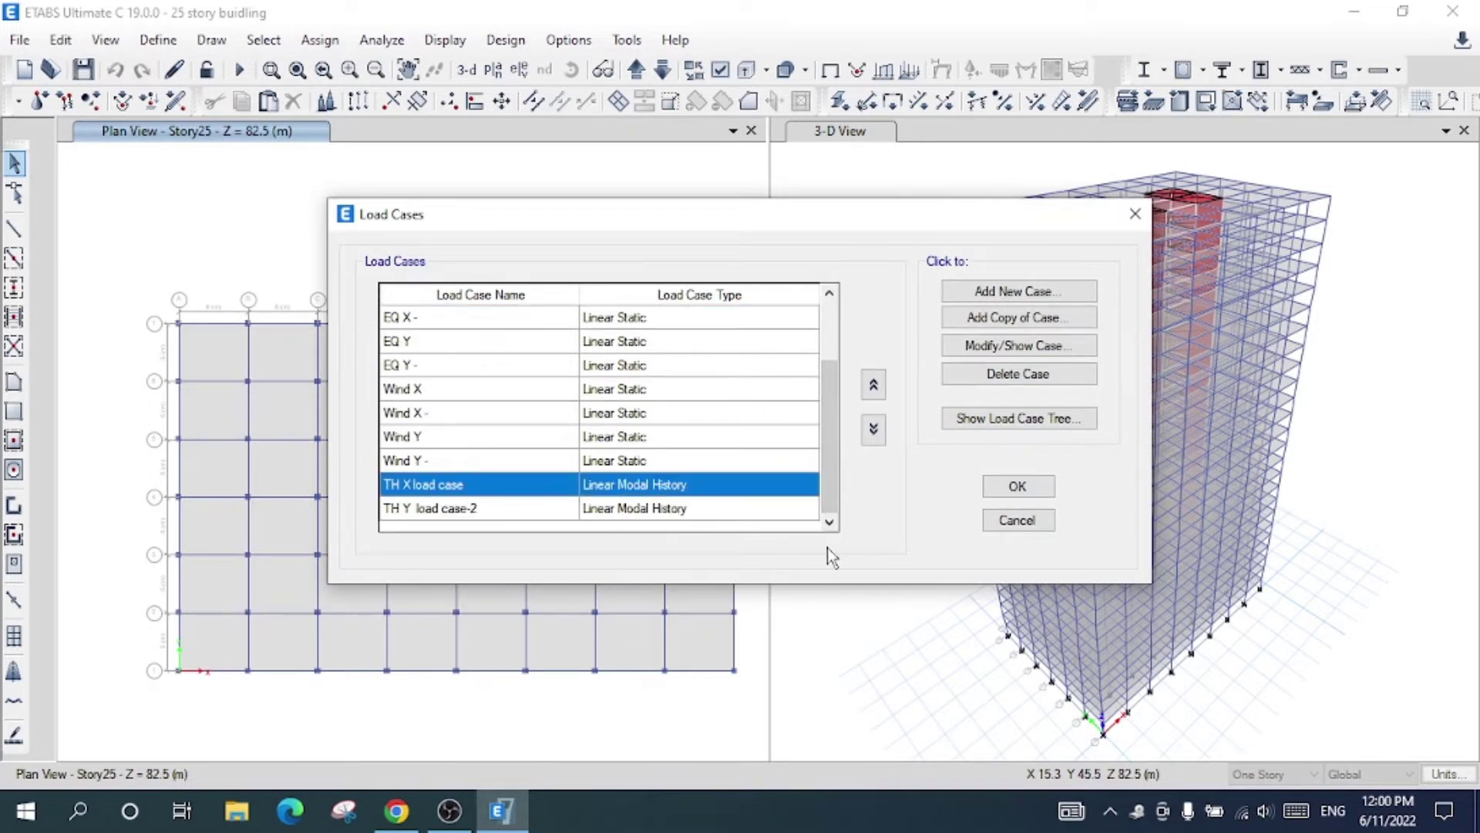
left_click(1017, 520)
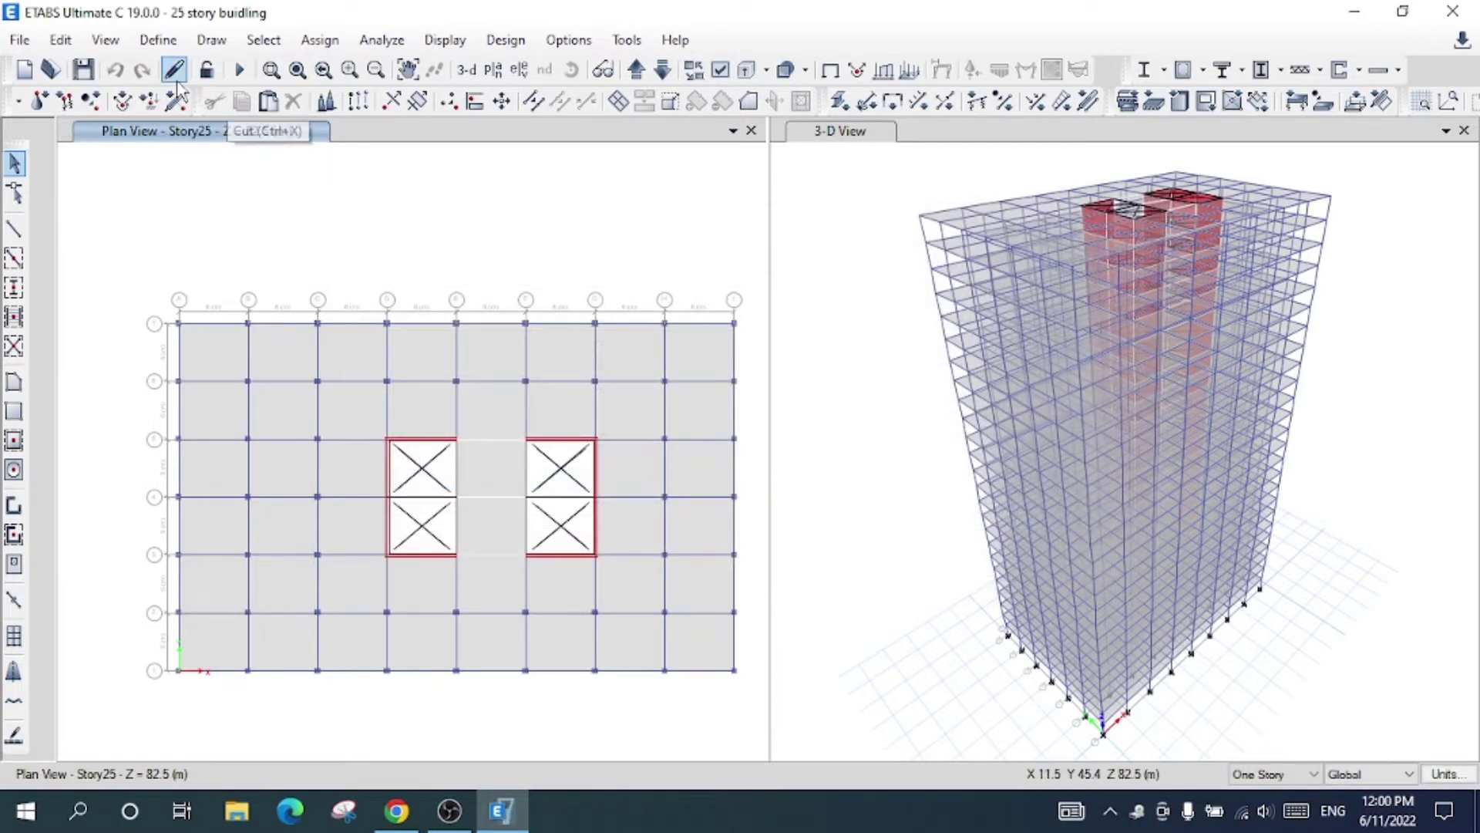
Look through the list of load combinations defined for the building.
left_click(158, 39)
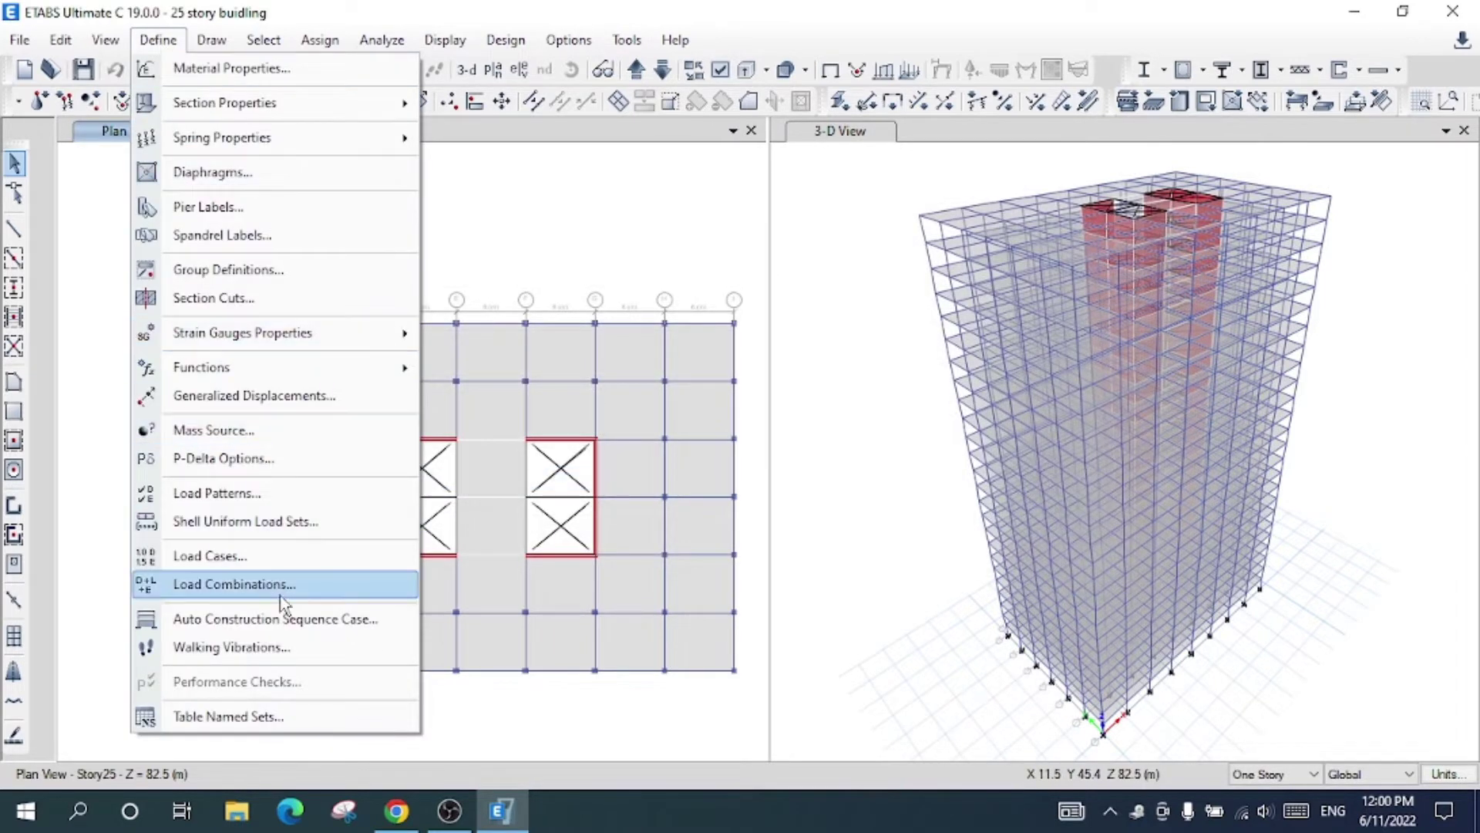
left_click(354, 596)
left_click_drag(714, 356, 711, 434)
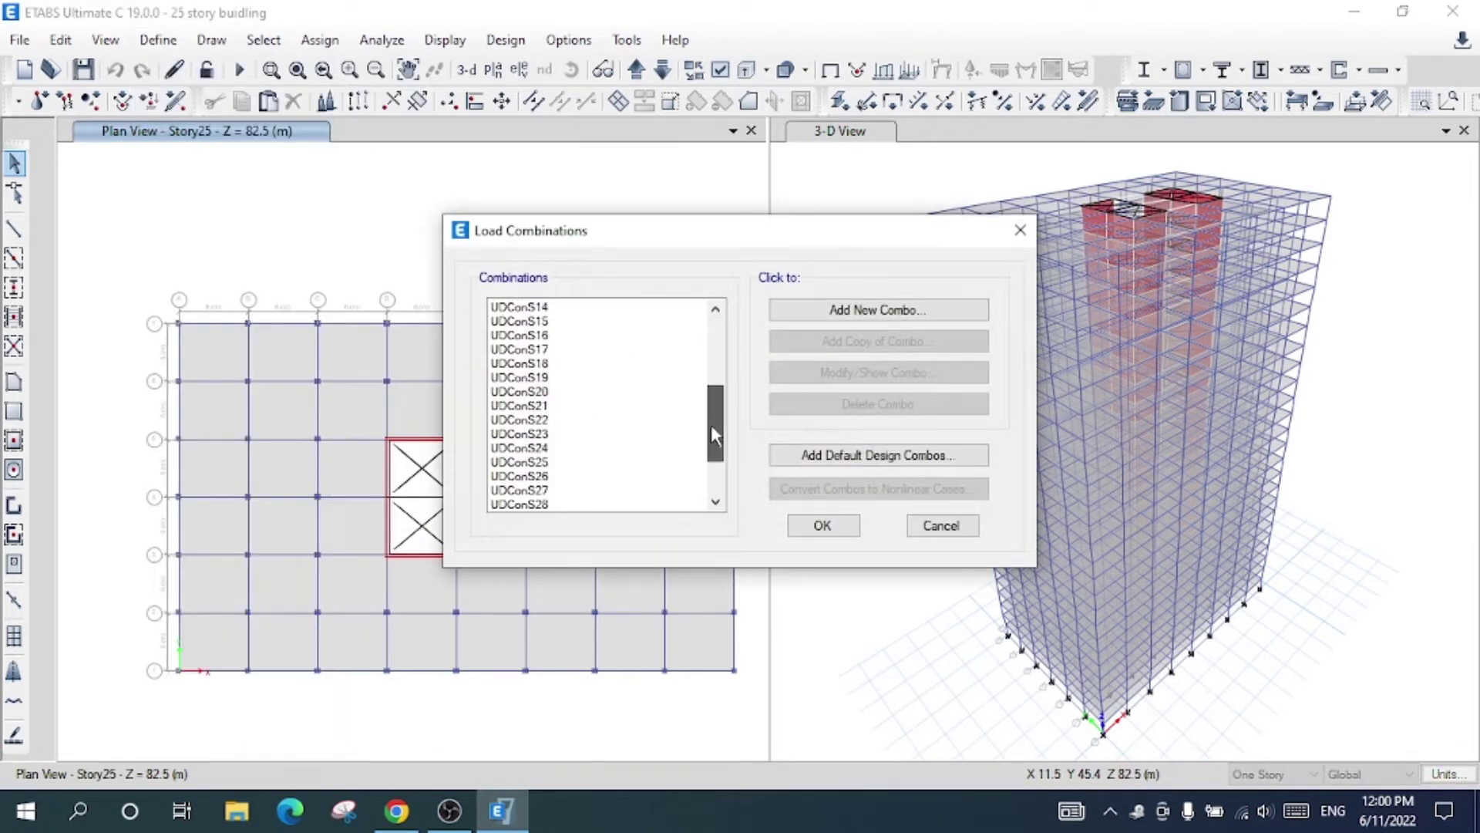
left_click(519, 377)
left_click(817, 525)
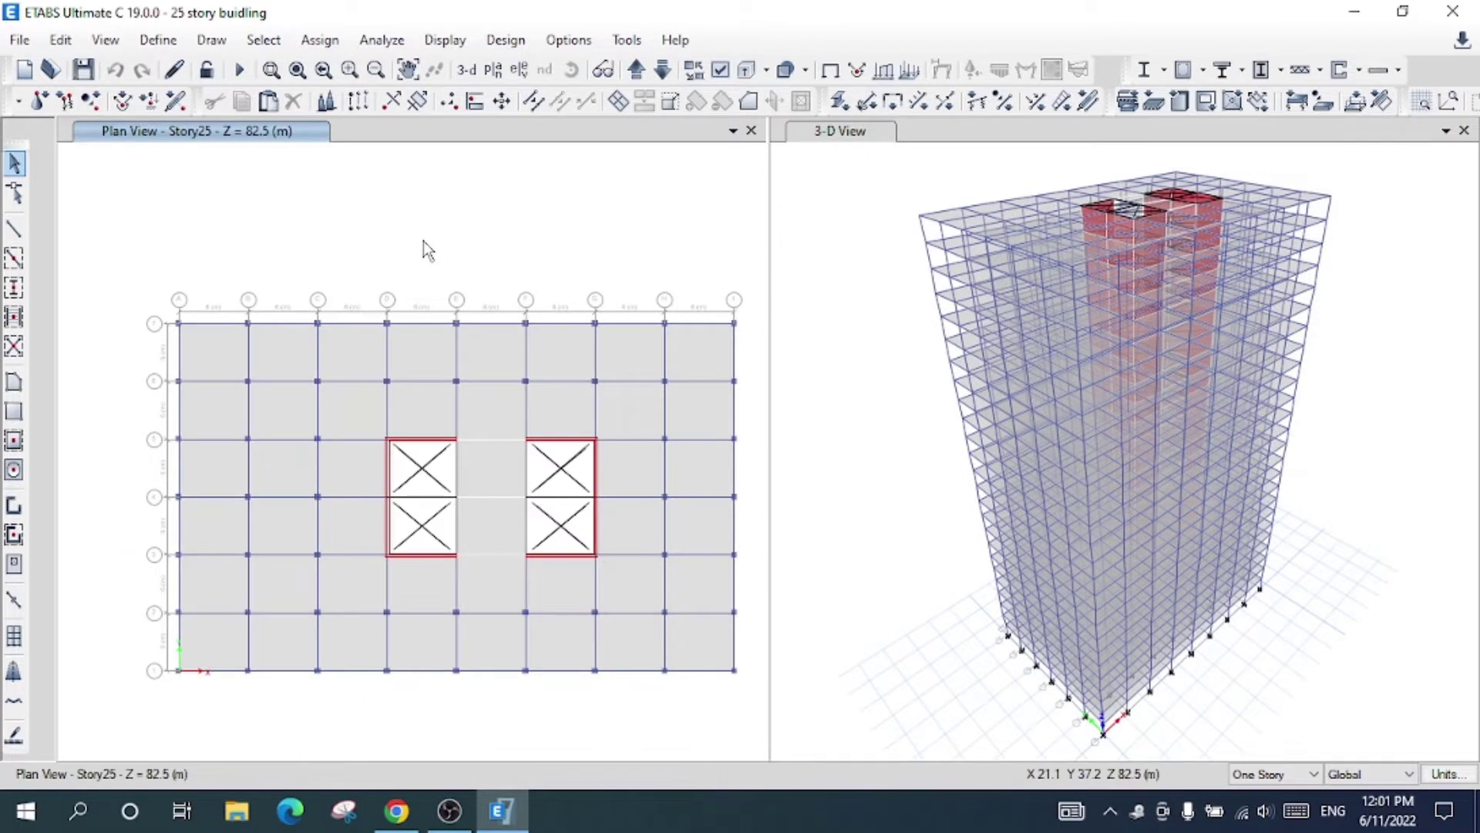
Add a new link/support property named Rubber Isolator and set its link type to Rubber Isolator.
left_click(162, 45)
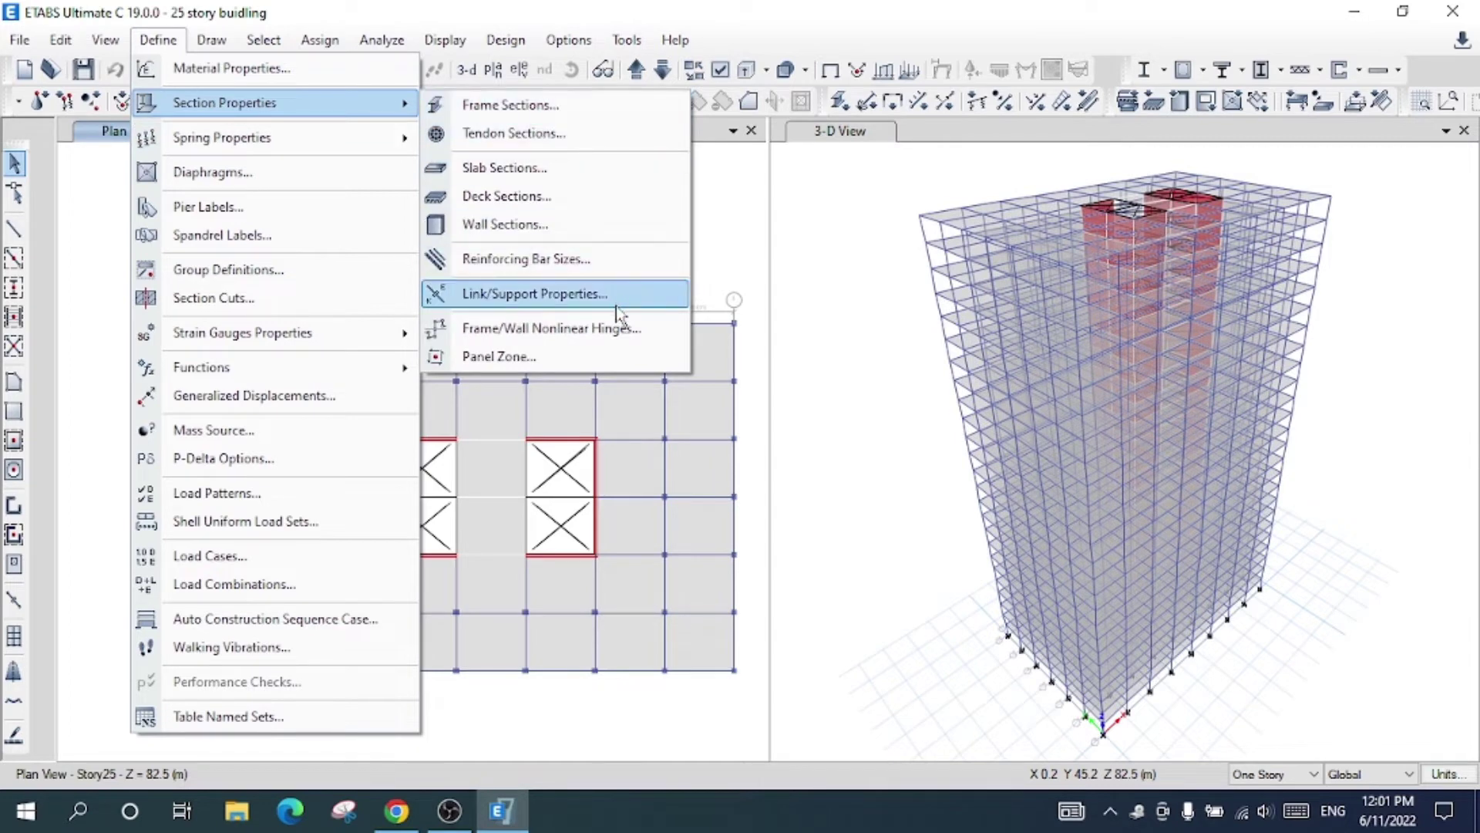
left_click(535, 300)
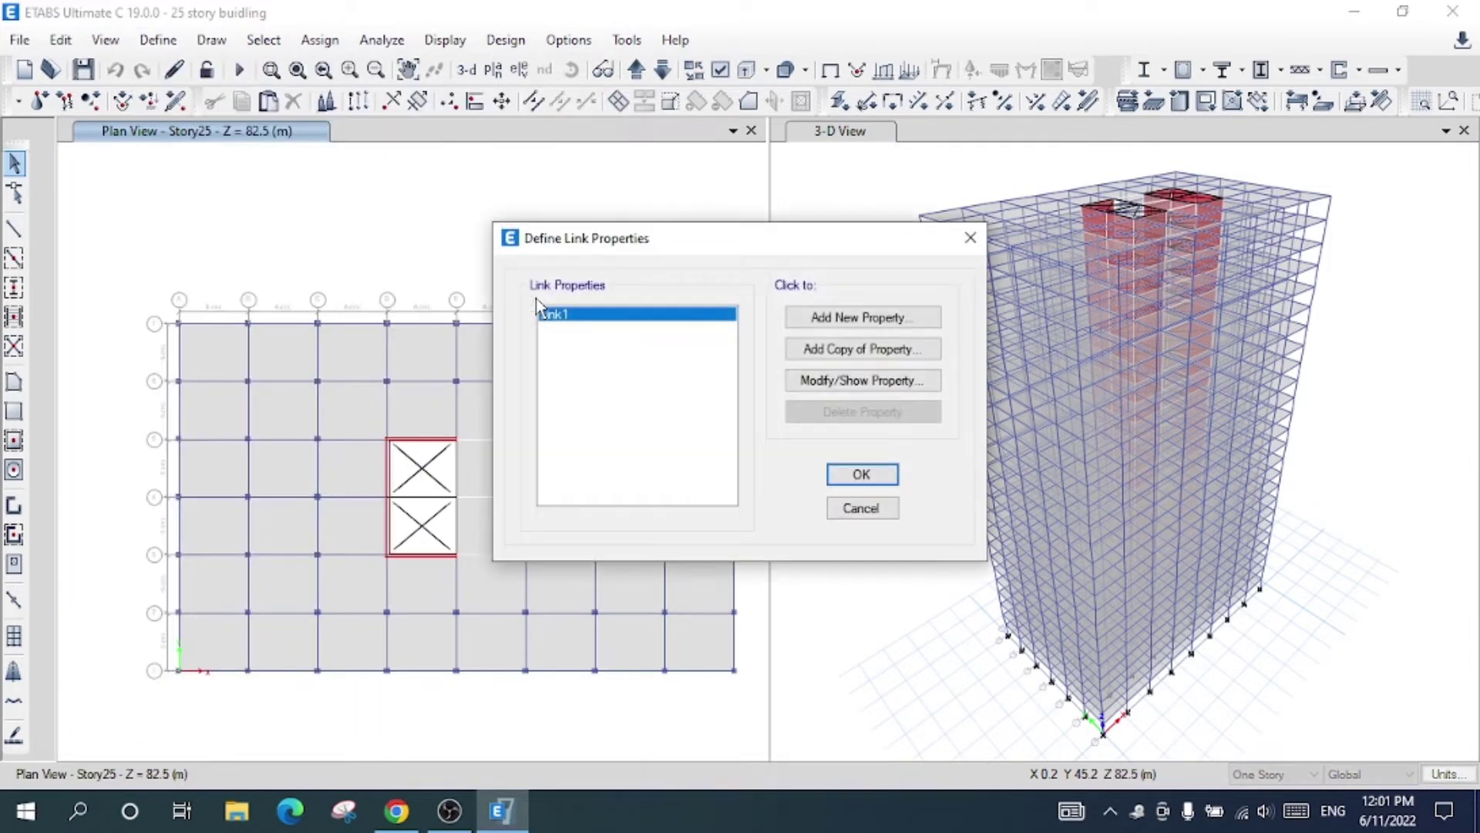
left_click(883, 317)
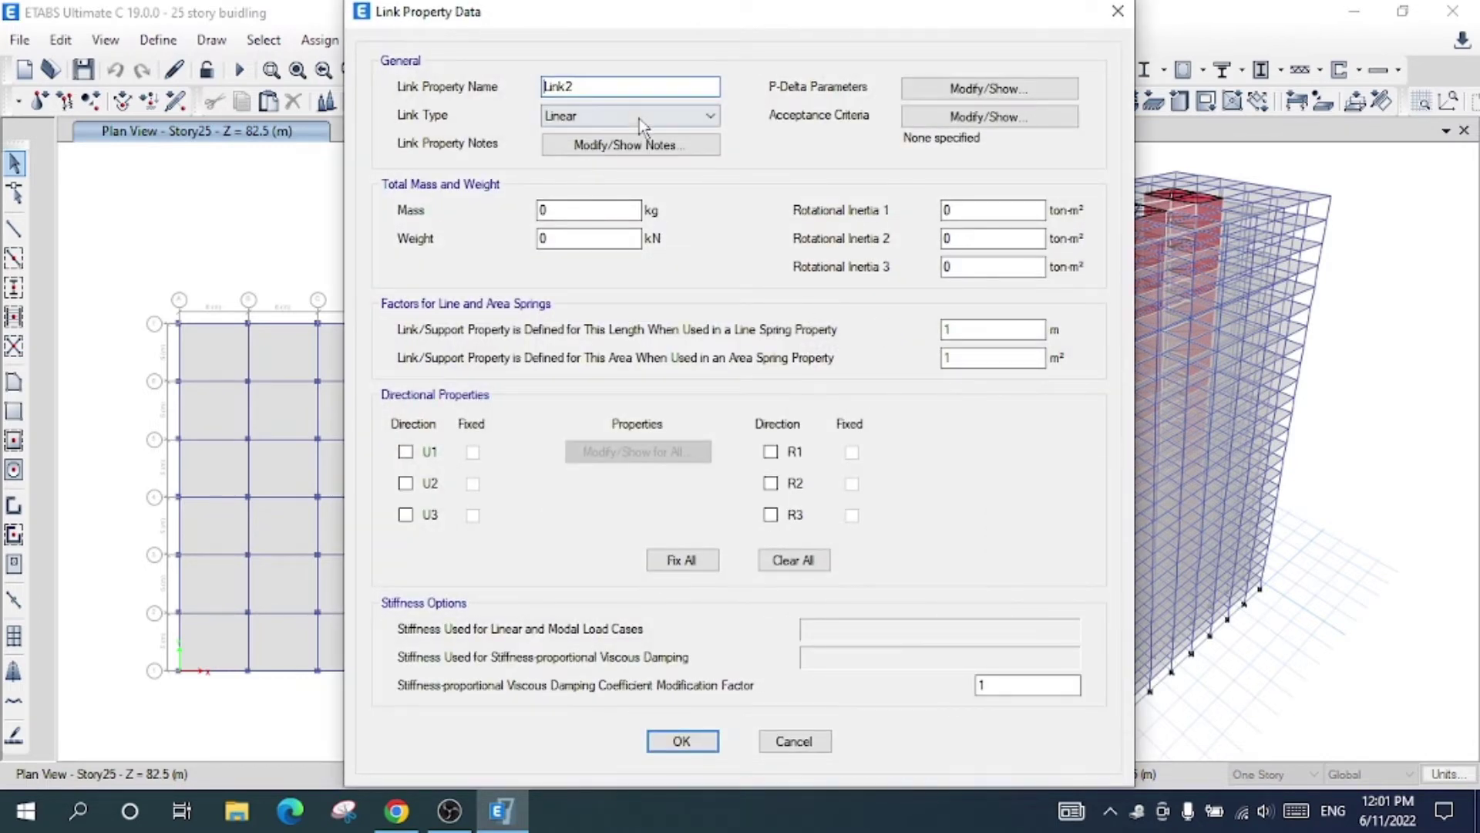
left_click(618, 91)
left_click(619, 92)
double_click(619, 92)
type("Rubber Iso")
key("BackSpace")
key("BackSpace")
type("solator")
left_click(599, 117)
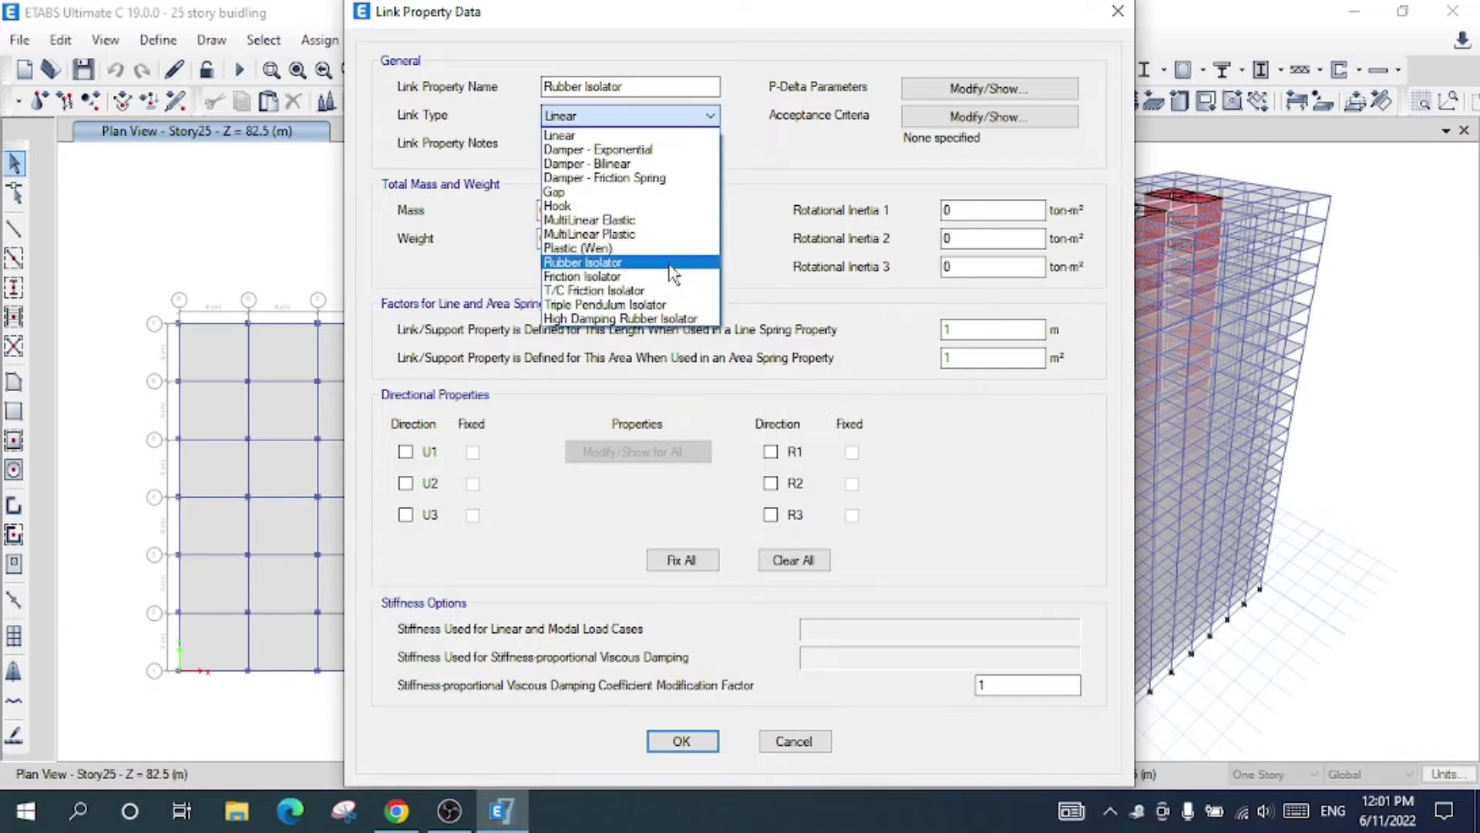
left_click(668, 263)
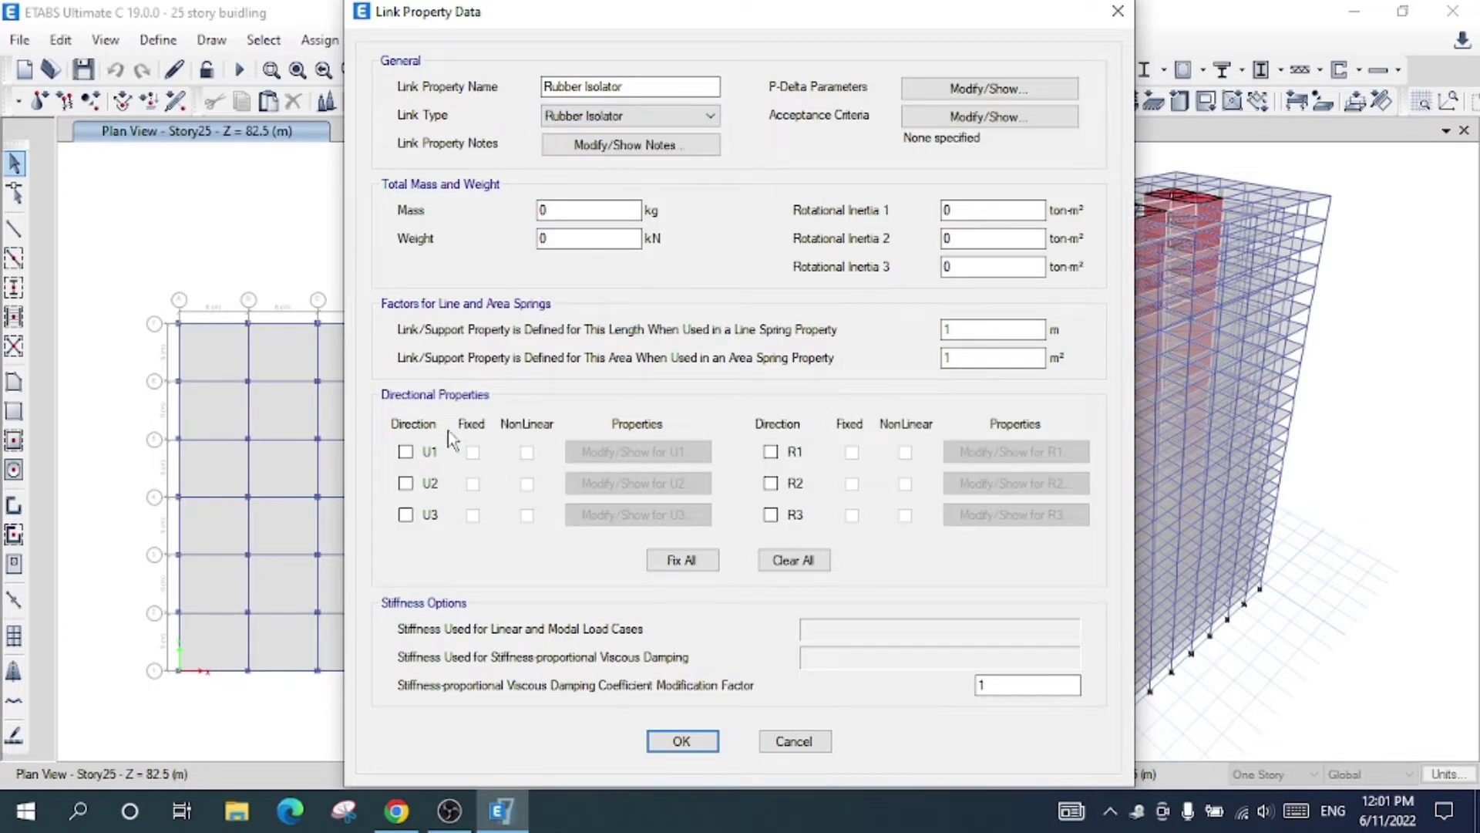
Enable directions U1, U2 and U3 for the Rubber Isolator link and make U2 nonlinear.
left_click(404, 452)
left_click(406, 484)
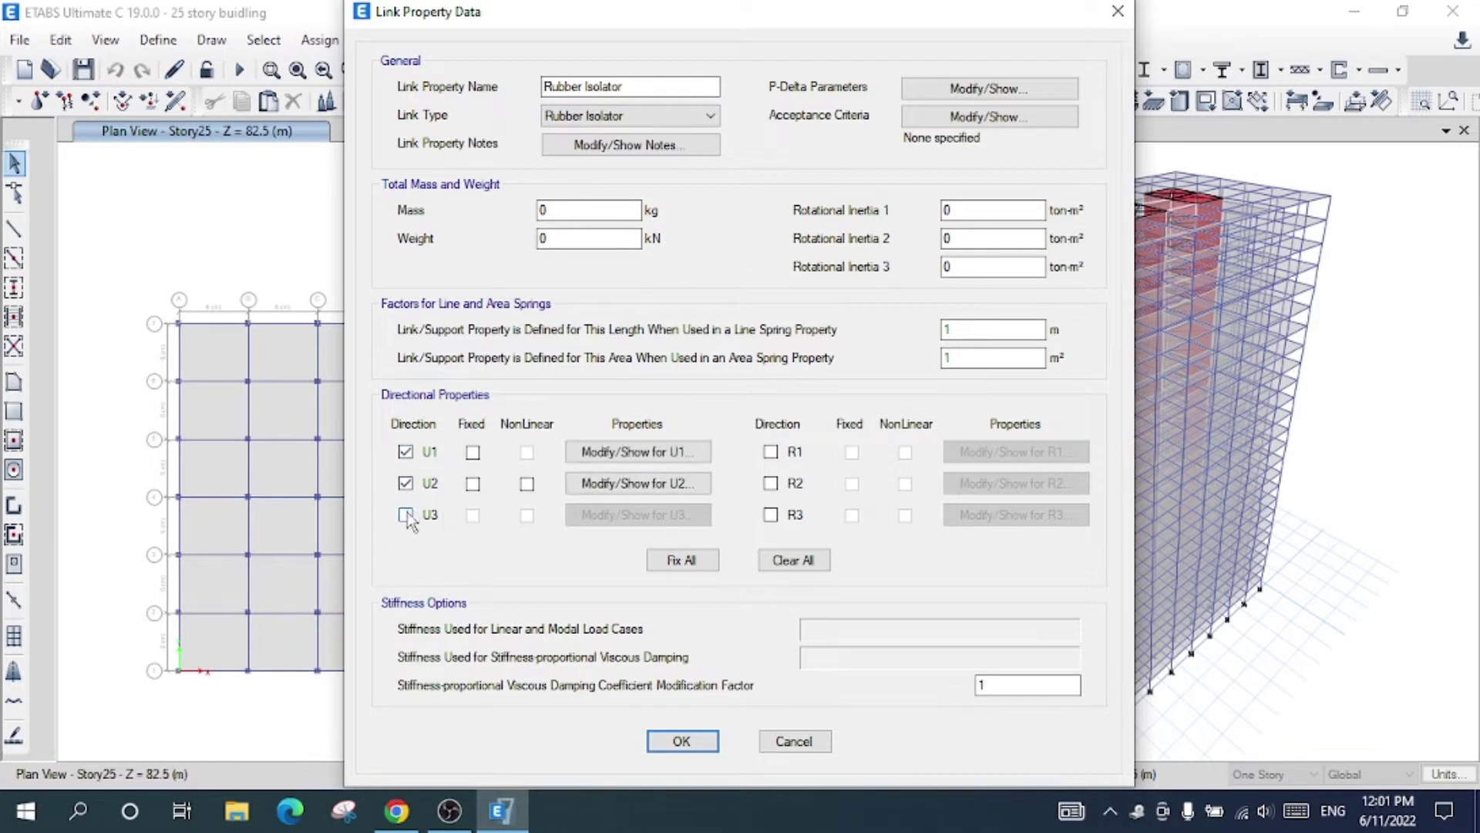
left_click(405, 515)
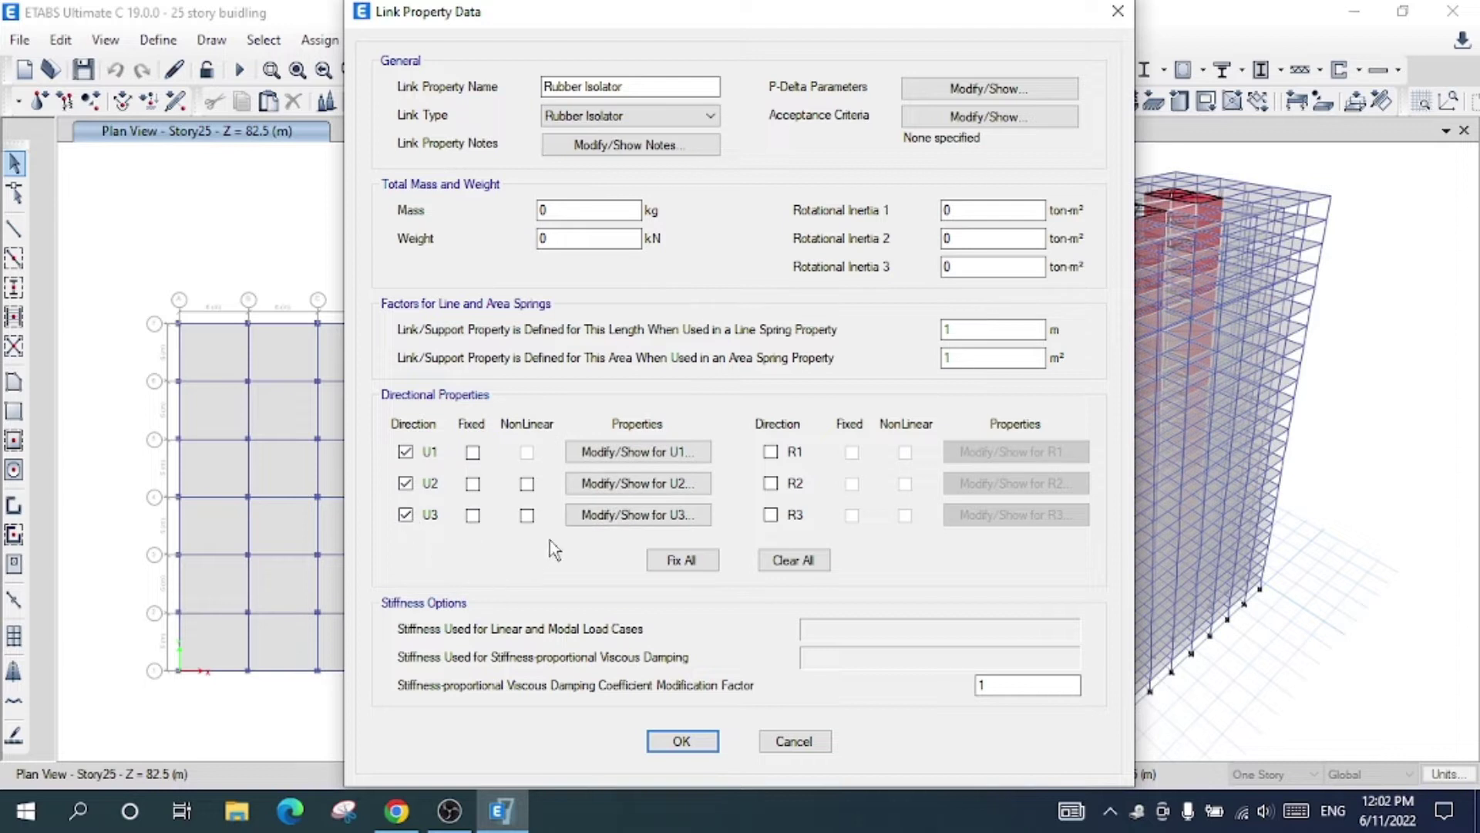
left_click(527, 483)
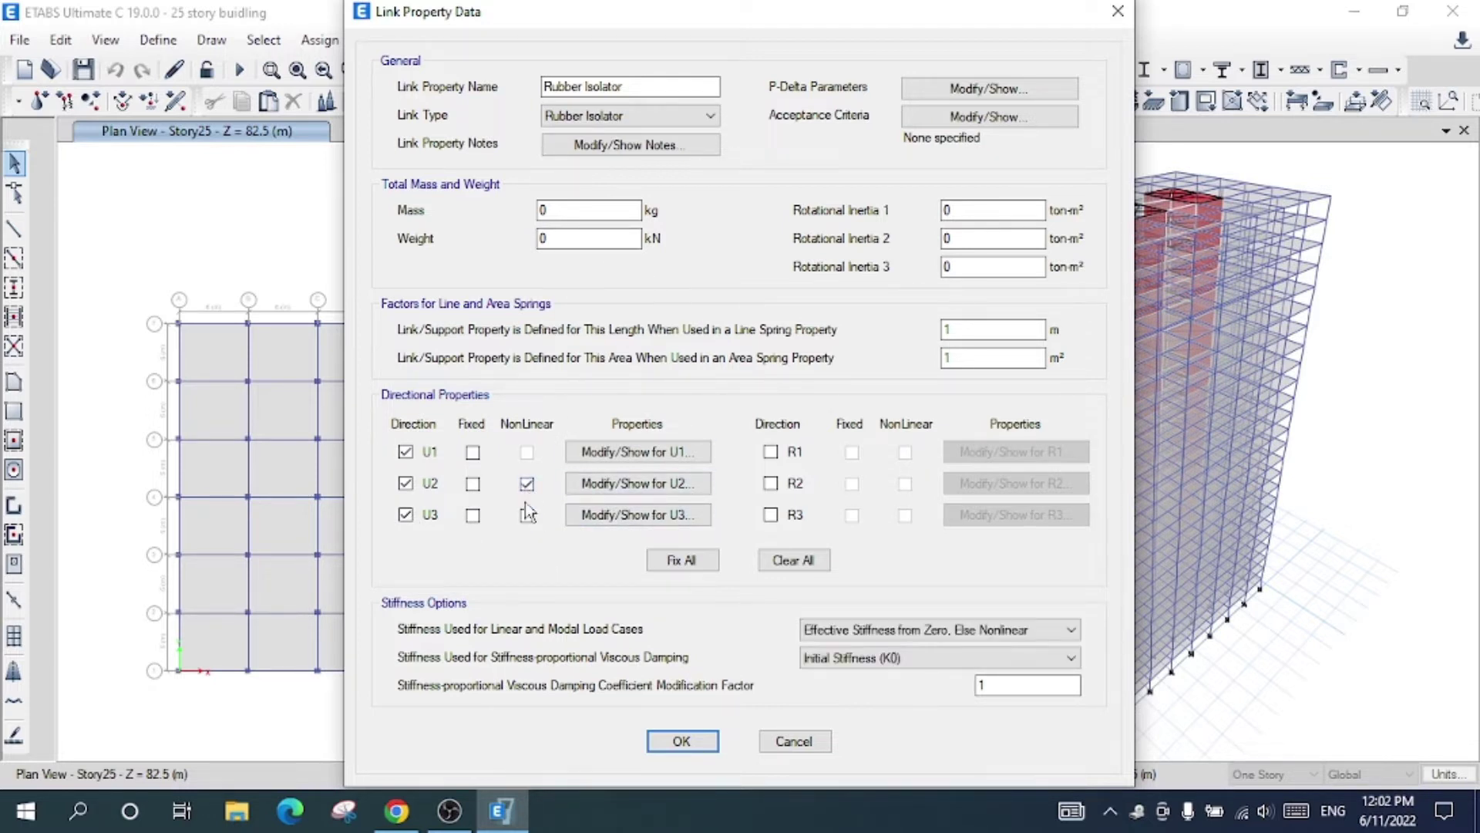
Set the U2 properties to effective stiffness 1000 kN/m, nonlinear stiffness 350 kN/m, yield strength 90 kN and post yield stiffness ratio 0.15.
left_click(641, 484)
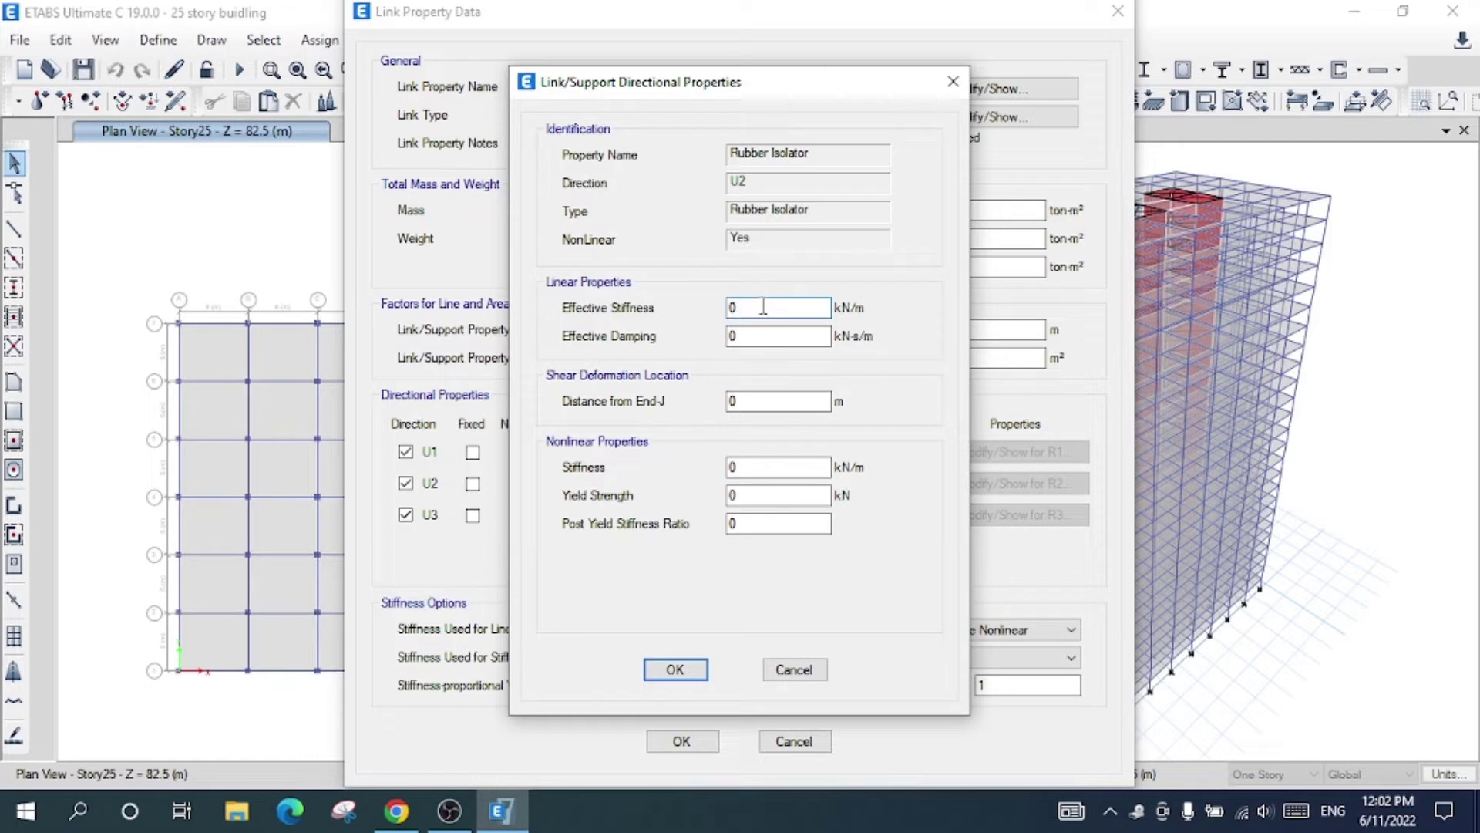
type("1000")
left_click(759, 464)
type("350")
double_click(756, 502)
type("90")
double_click(769, 524)
type("0.15")
left_click(677, 671)
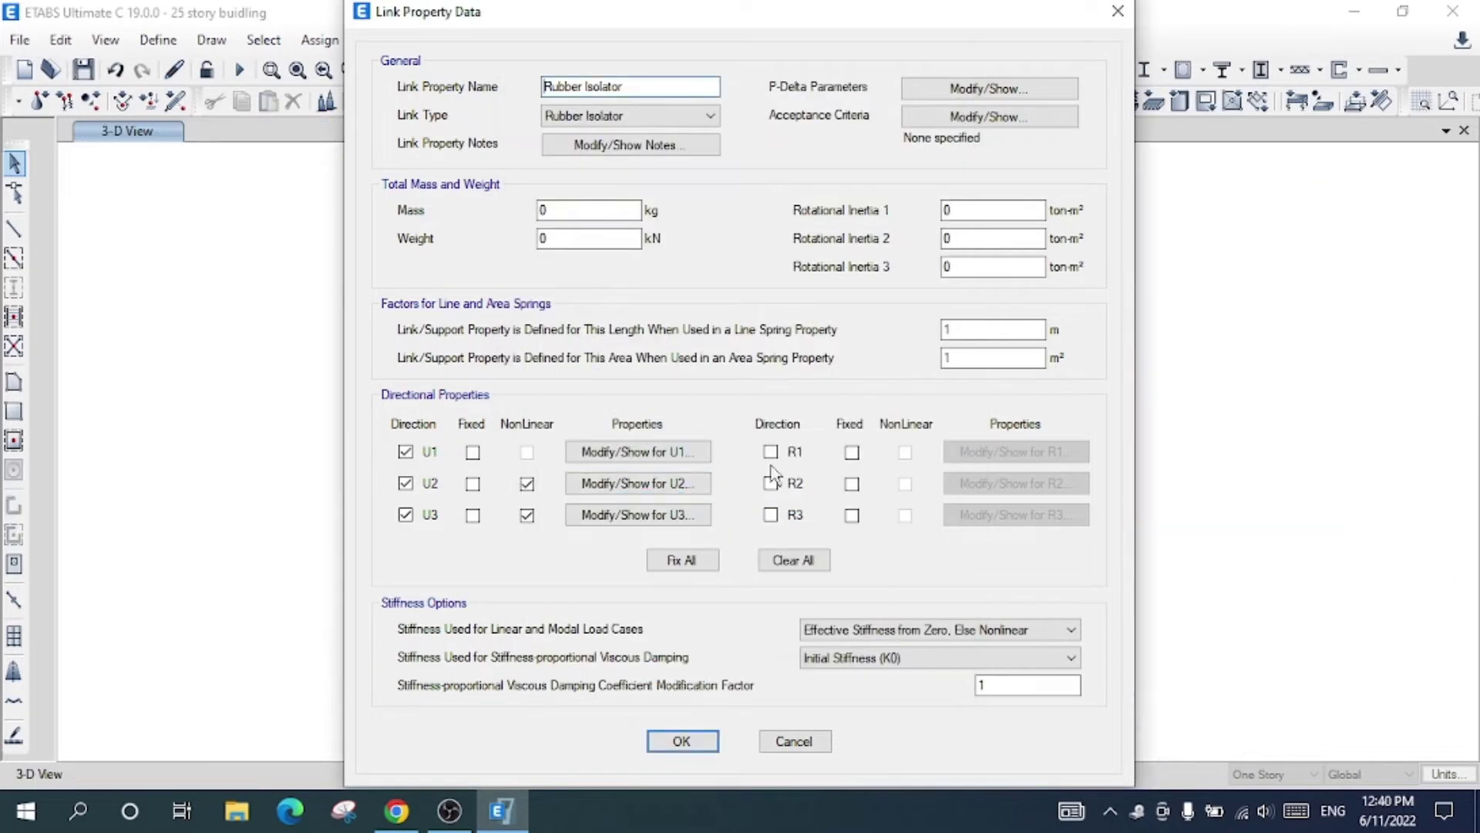
Set the U3 properties to effective stiffness 1700000 kN/m, nonlinear stiffness 350 kN/m, yield strength 90 kN and post yield stiffness ratio 0.15, and accept the link definition.
left_click(669, 516)
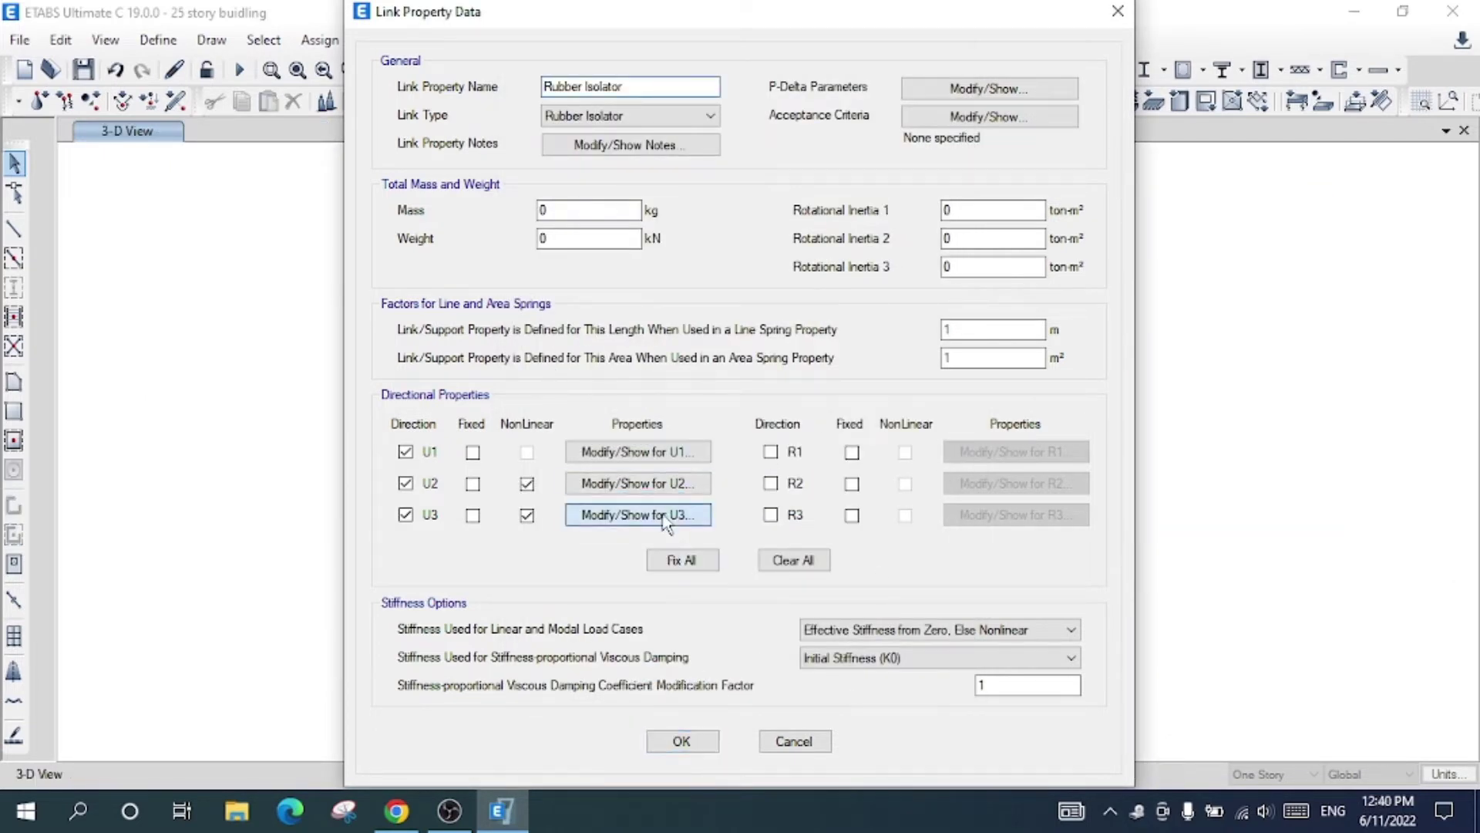
left_click(757, 307)
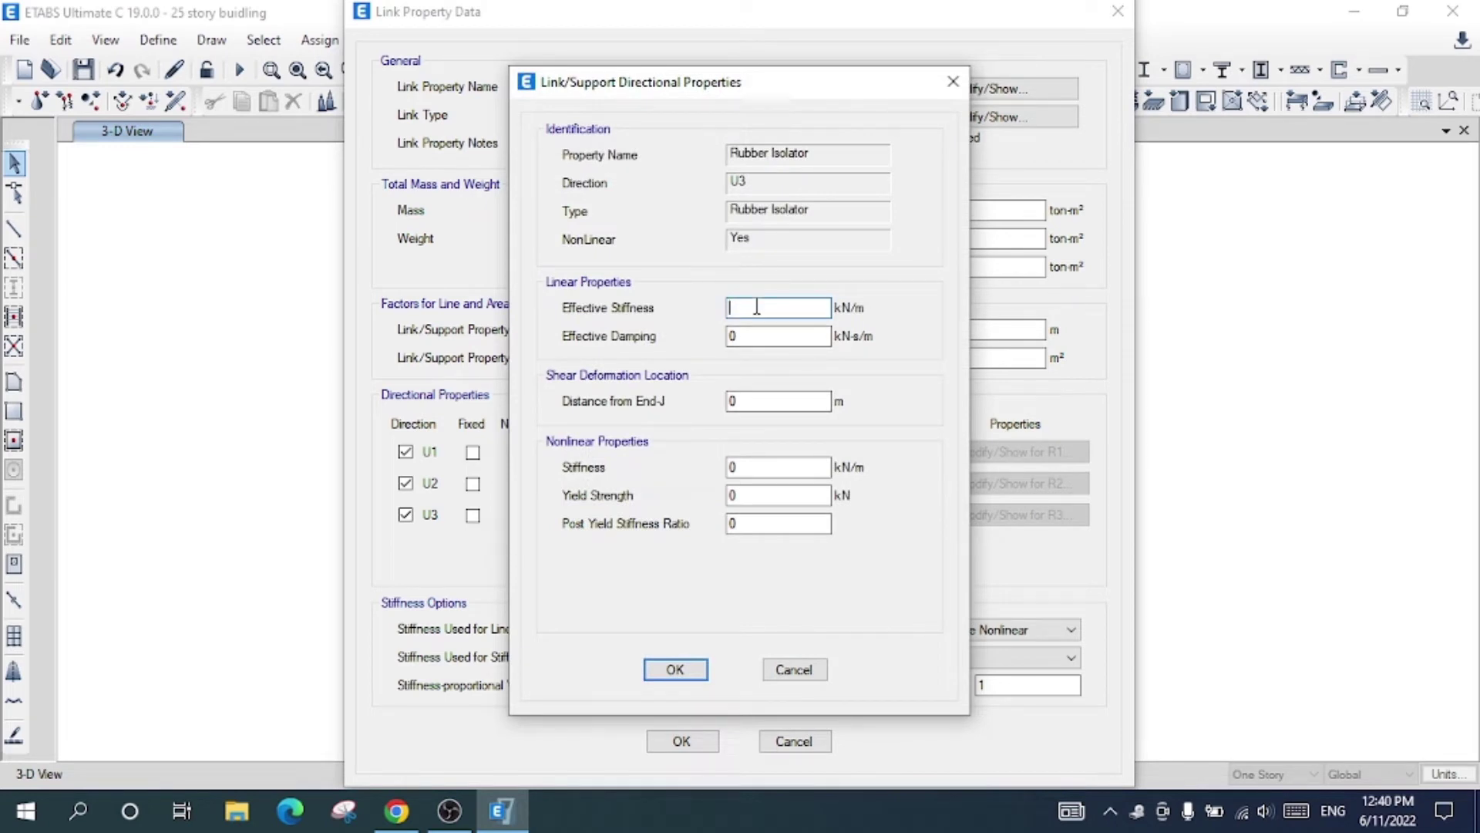
type("1700000")
left_click(779, 463)
left_click(800, 519)
type(".15")
left_click(694, 674)
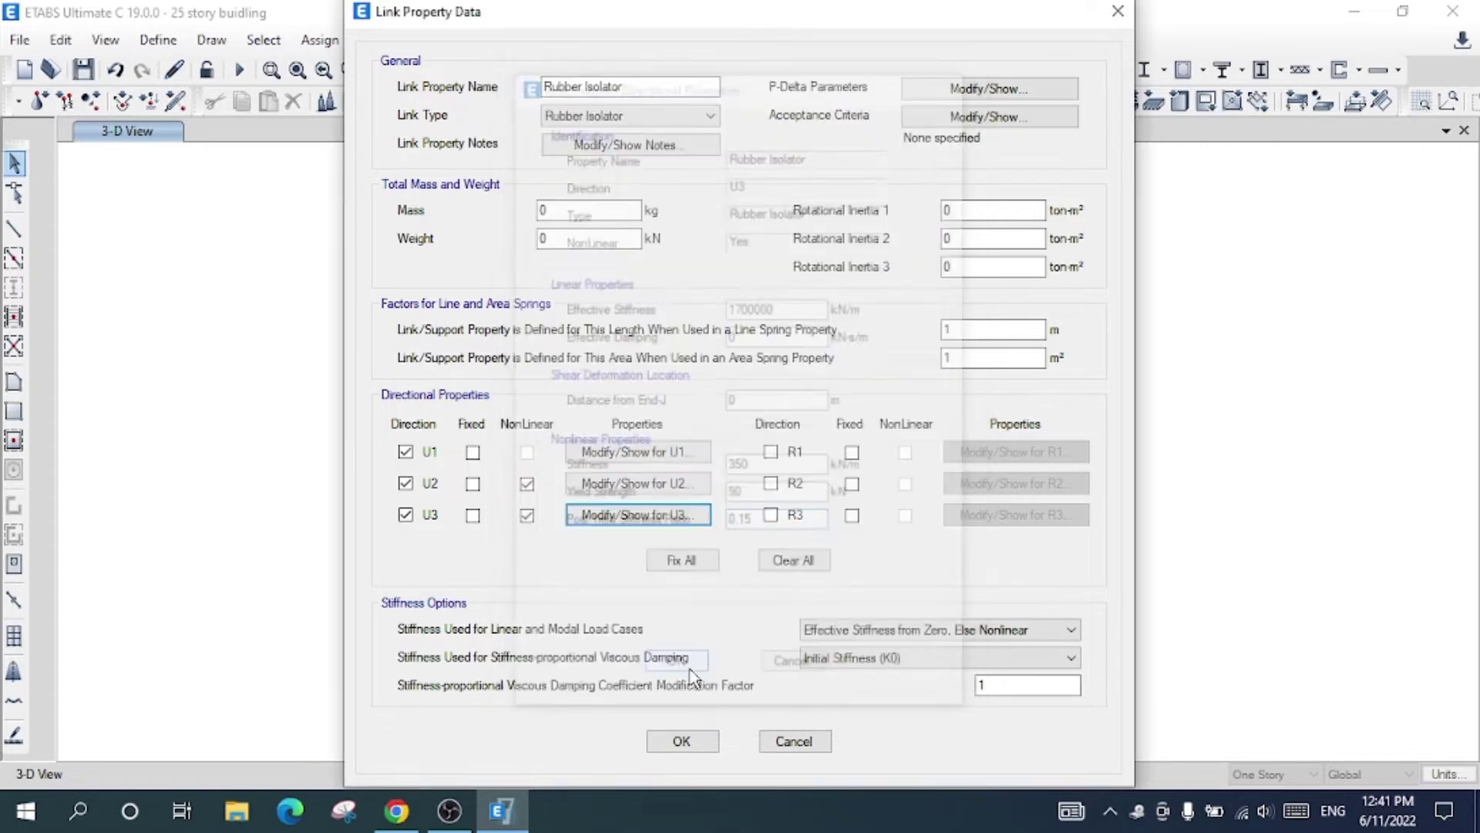
left_click(687, 742)
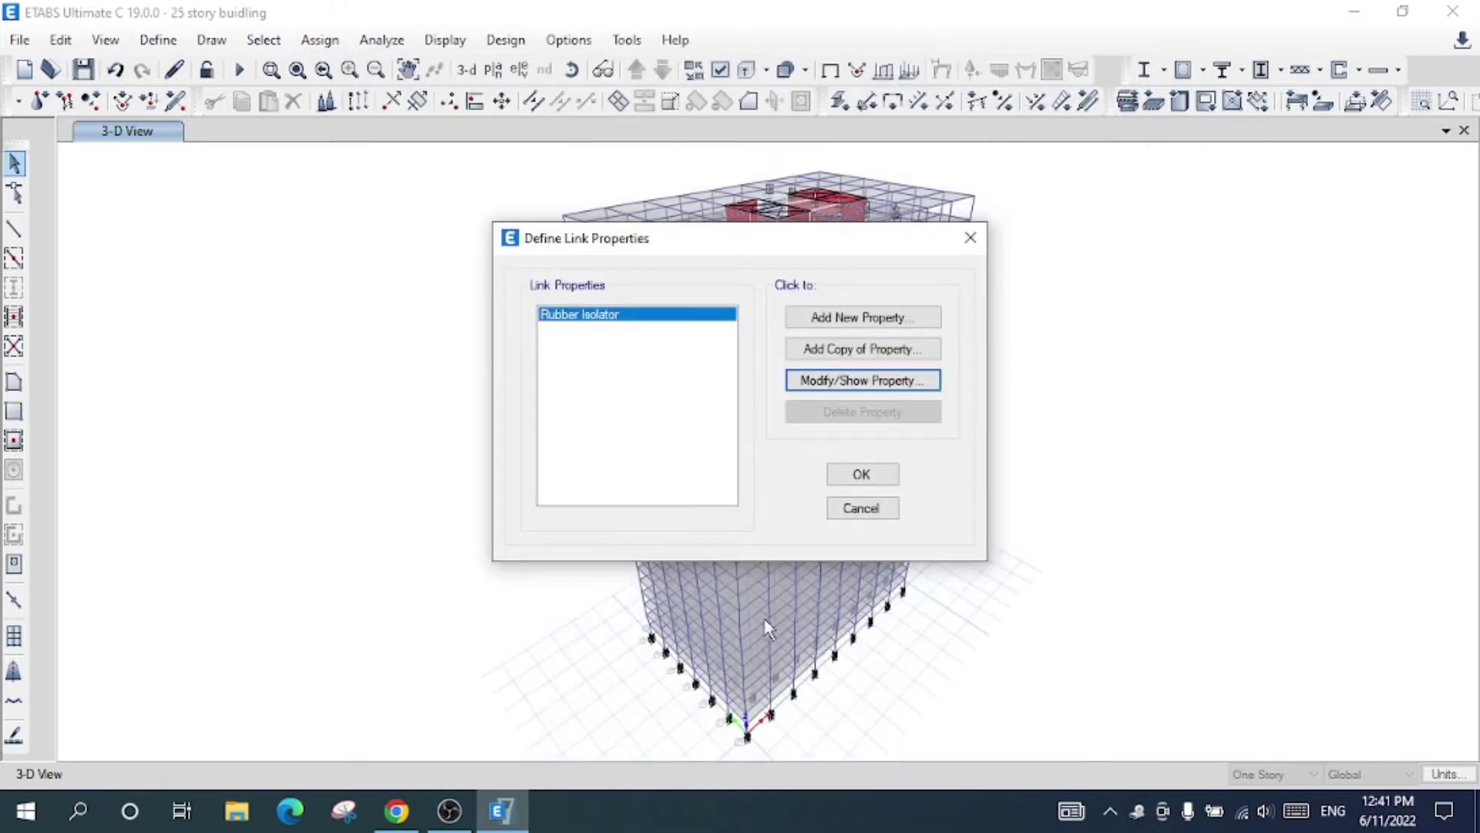
left_click(872, 472)
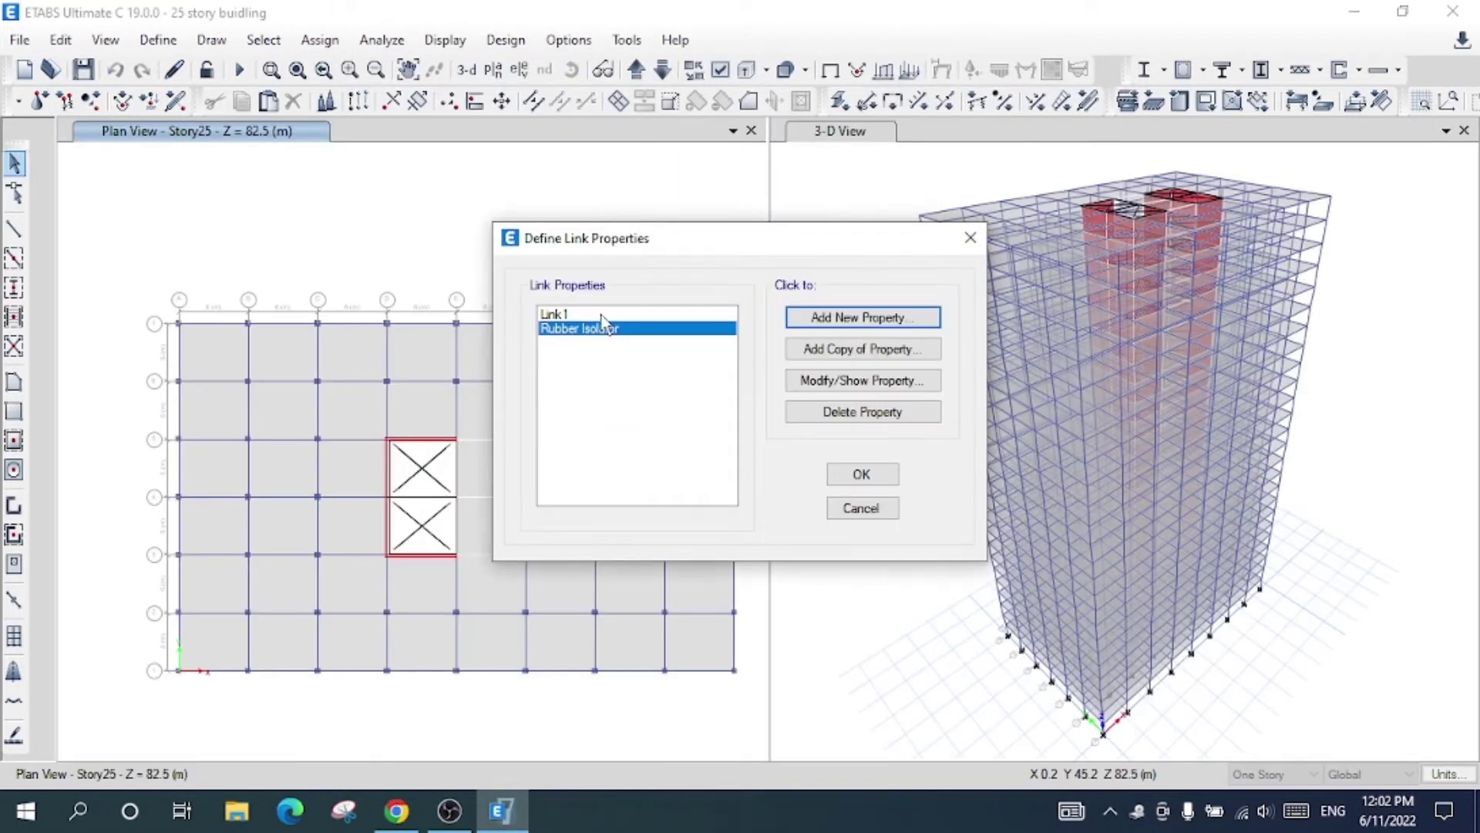
Delete the Link1 link property and accept the remaining link property list.
left_click(604, 314)
left_click(823, 417)
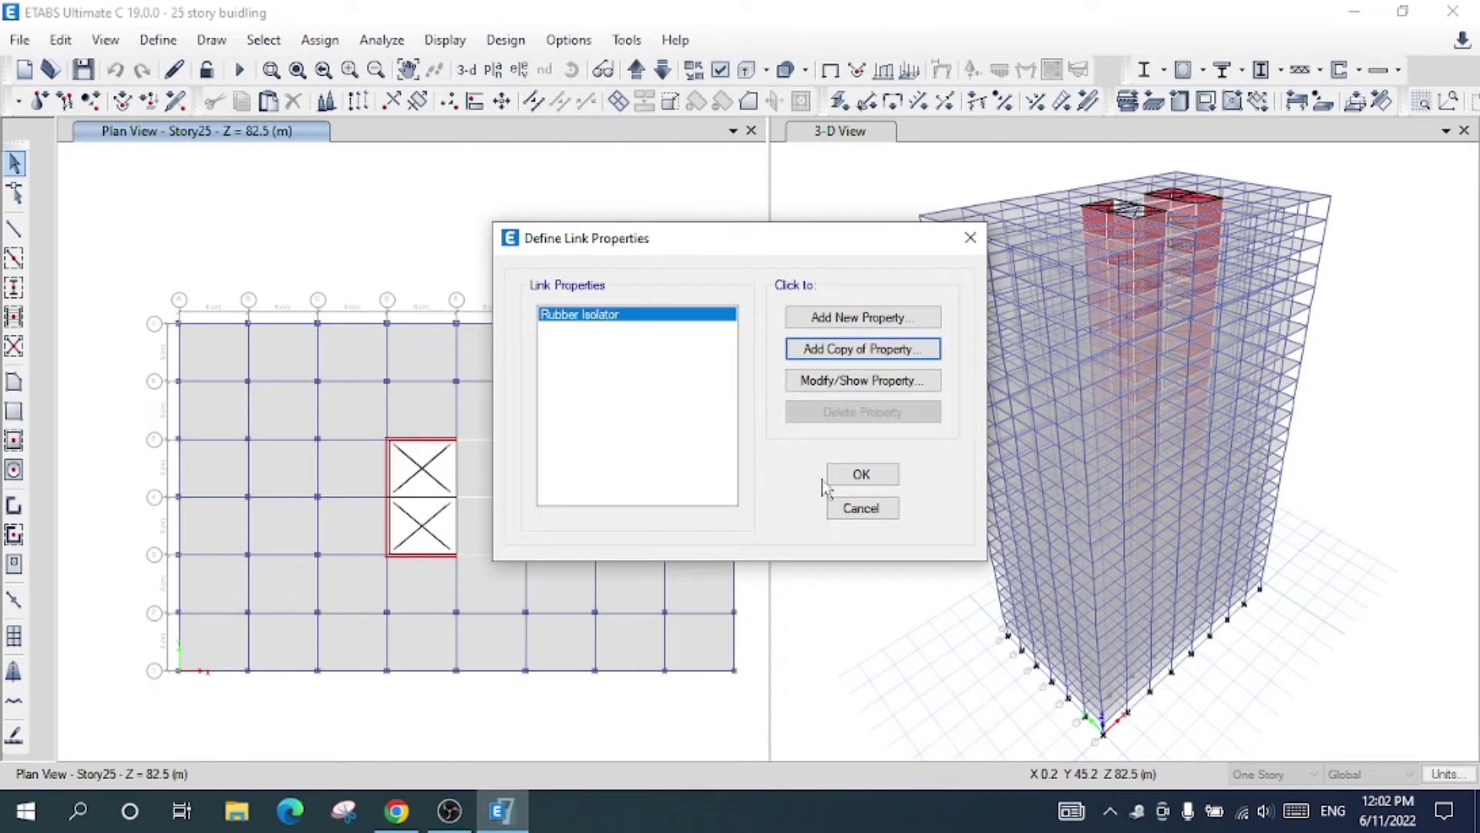
left_click(862, 474)
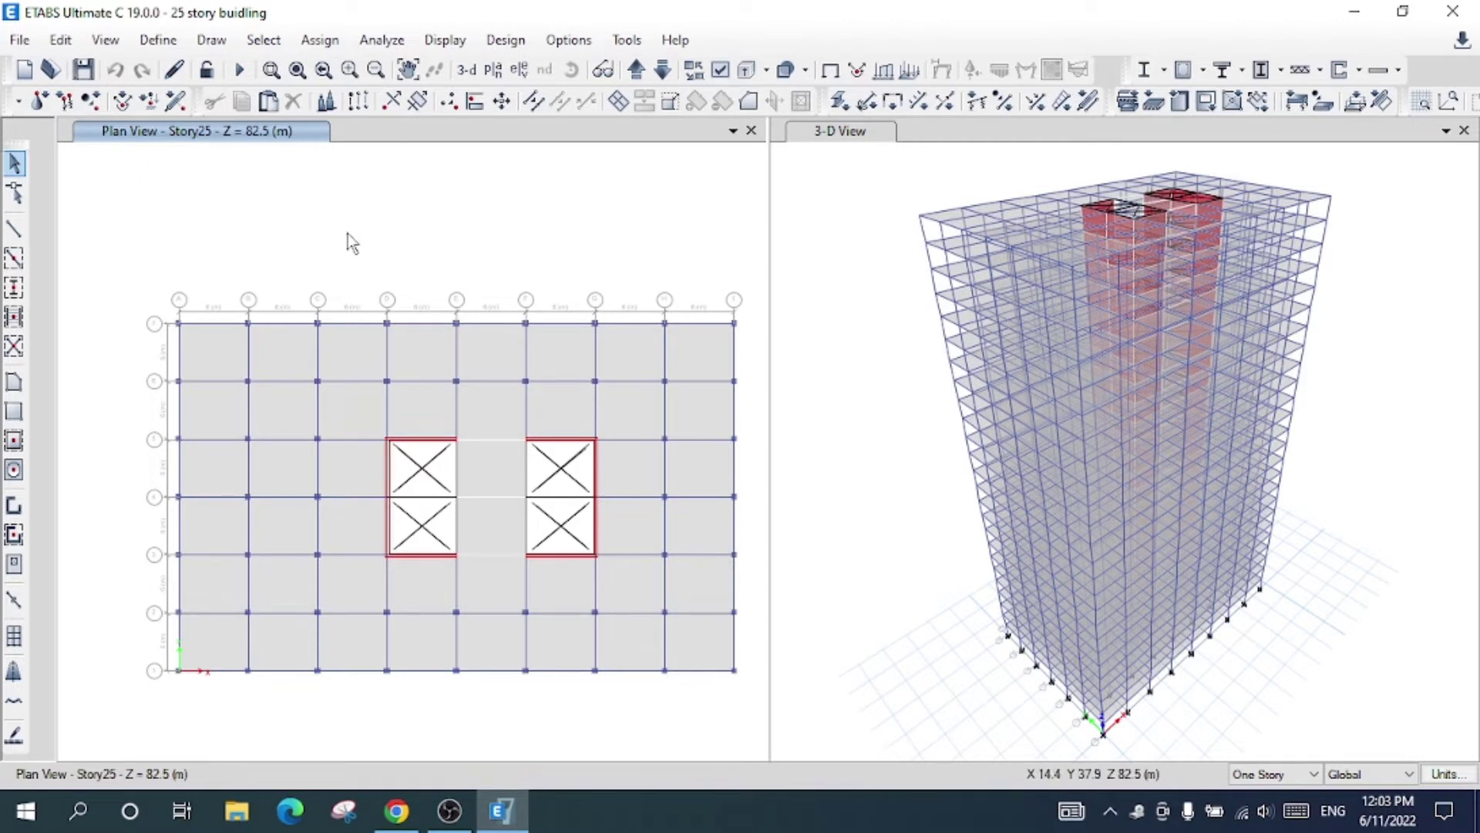
Add a new point spring property named Rubber Base Isolator.
left_click(159, 40)
mouse_move(275, 145)
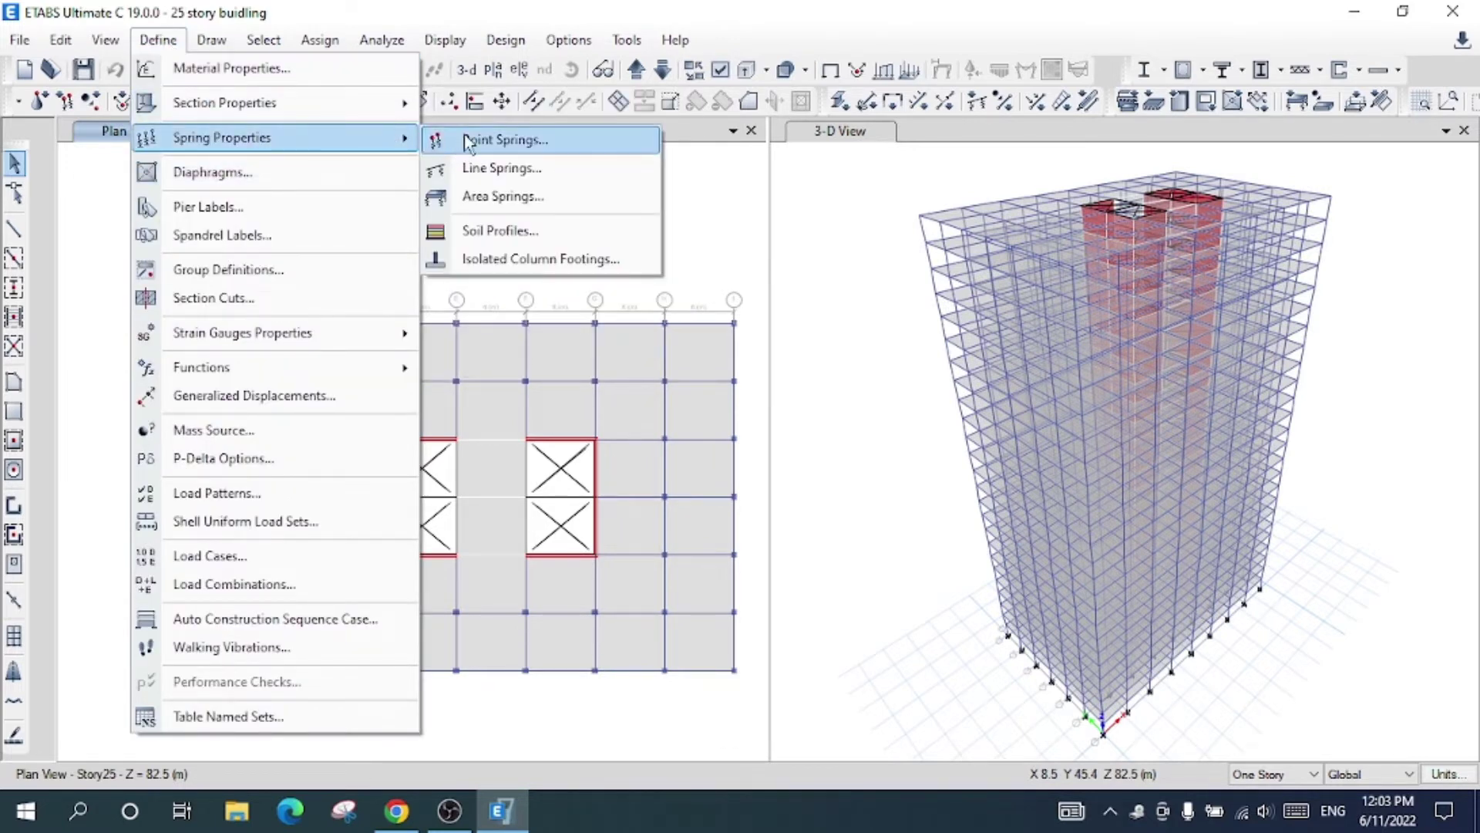
left_click(487, 152)
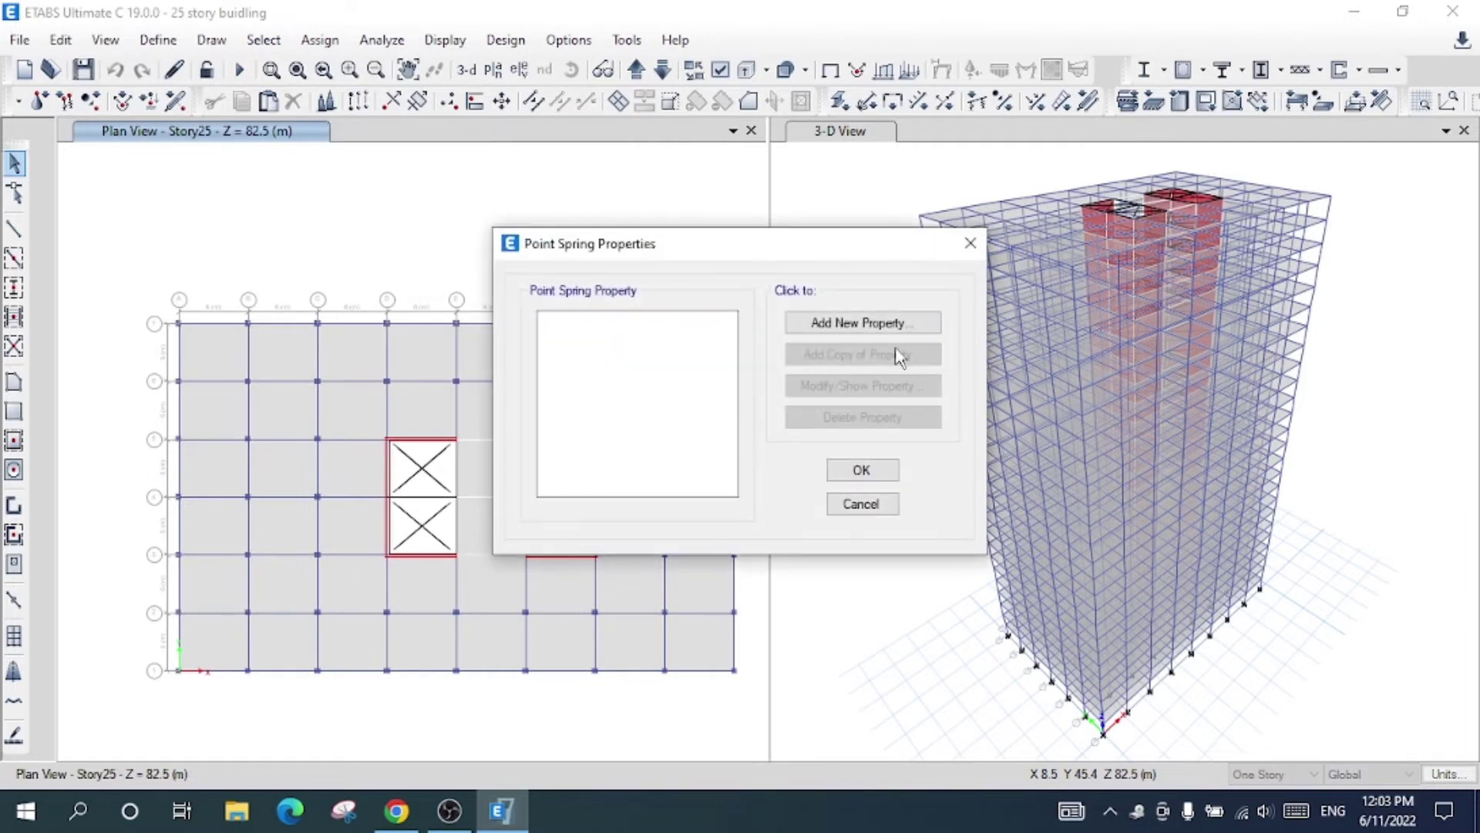
left_click(897, 323)
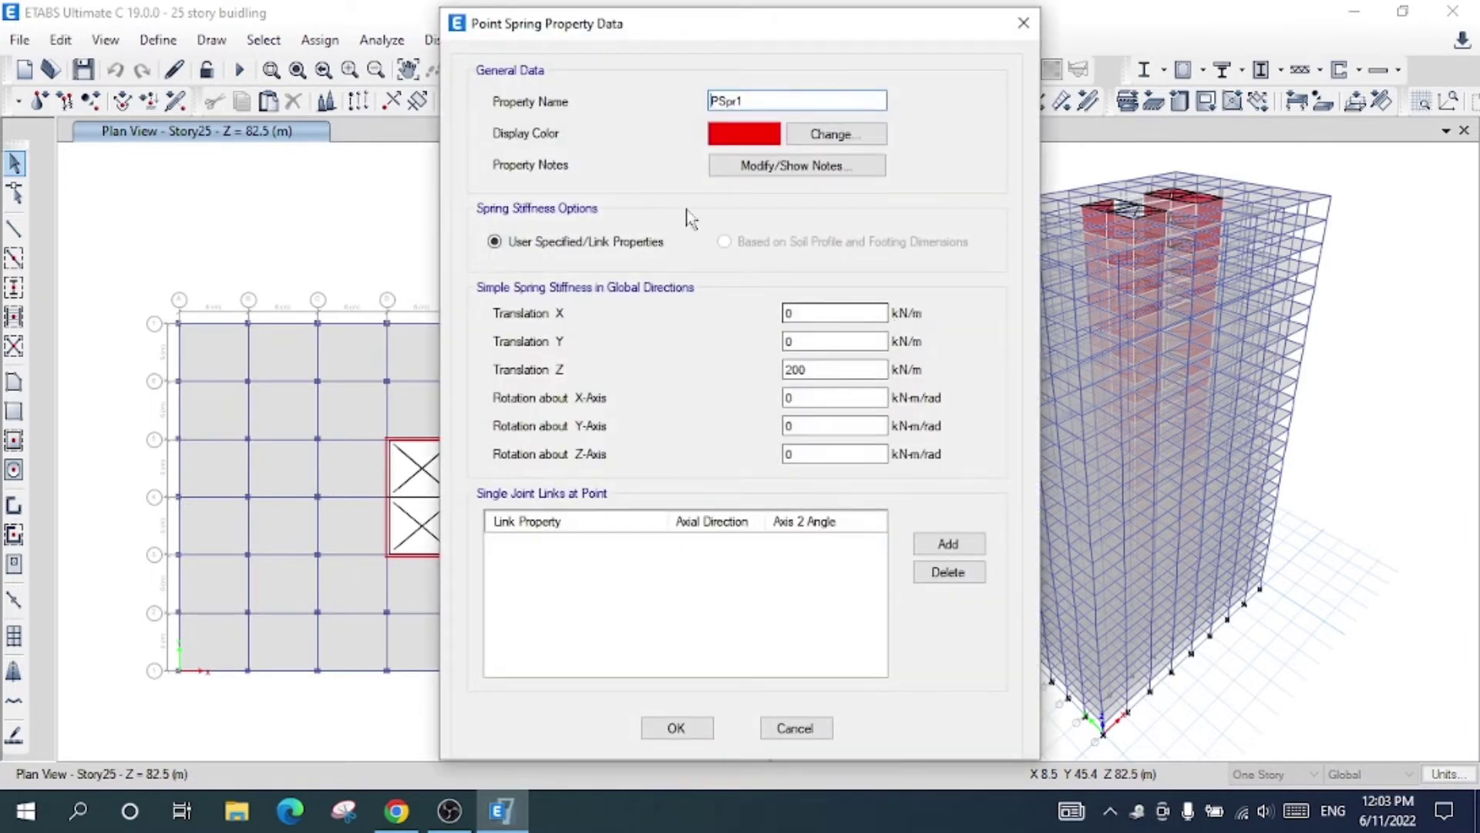
double_click(761, 98)
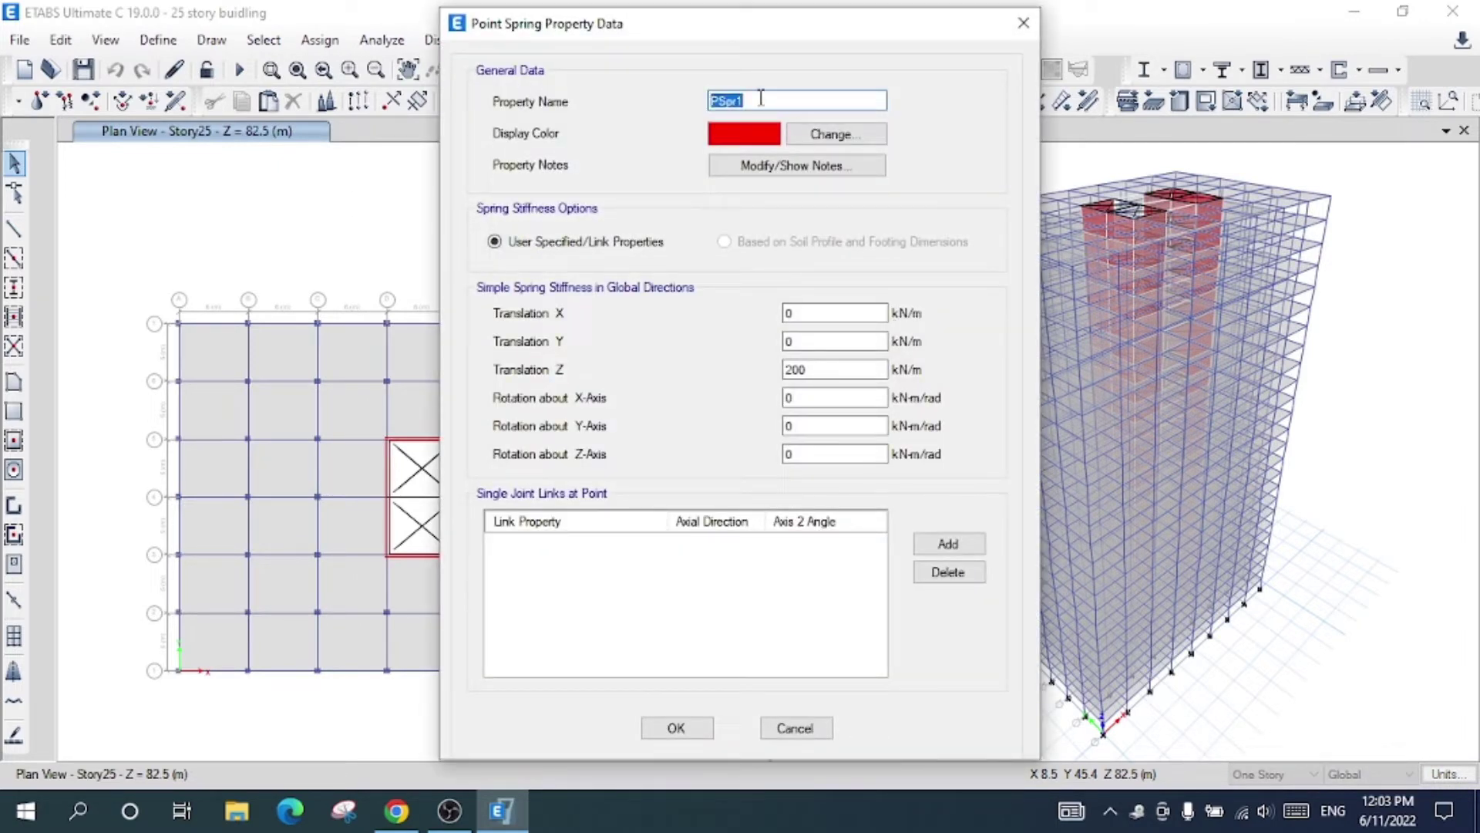
type("Rubber Base Isolator")
Add the Rubber Isolator link in the +Z axial direction to the point spring property and accept the definition.
left_click(949, 543)
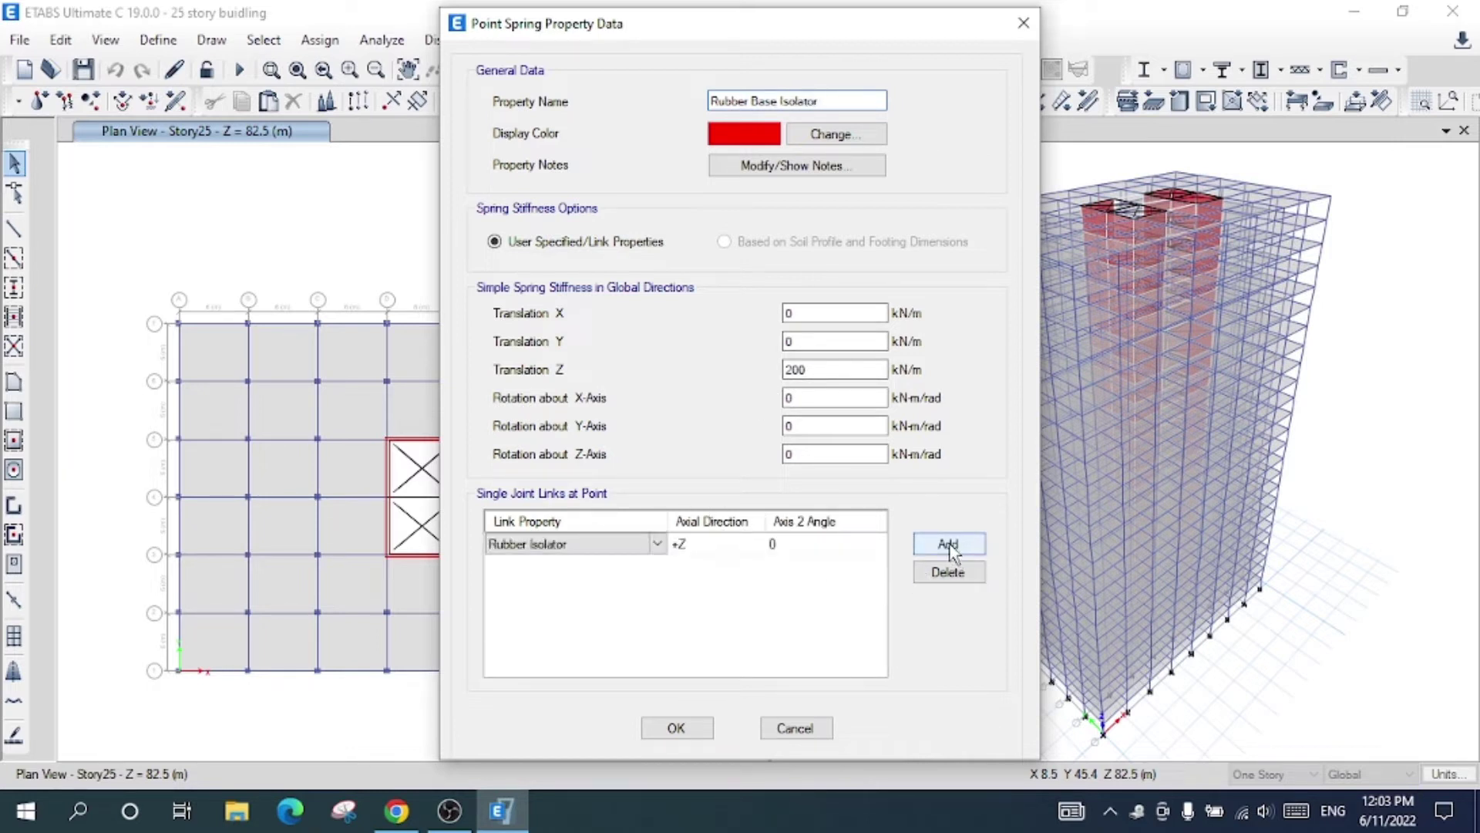
left_click(569, 545)
left_click(570, 546)
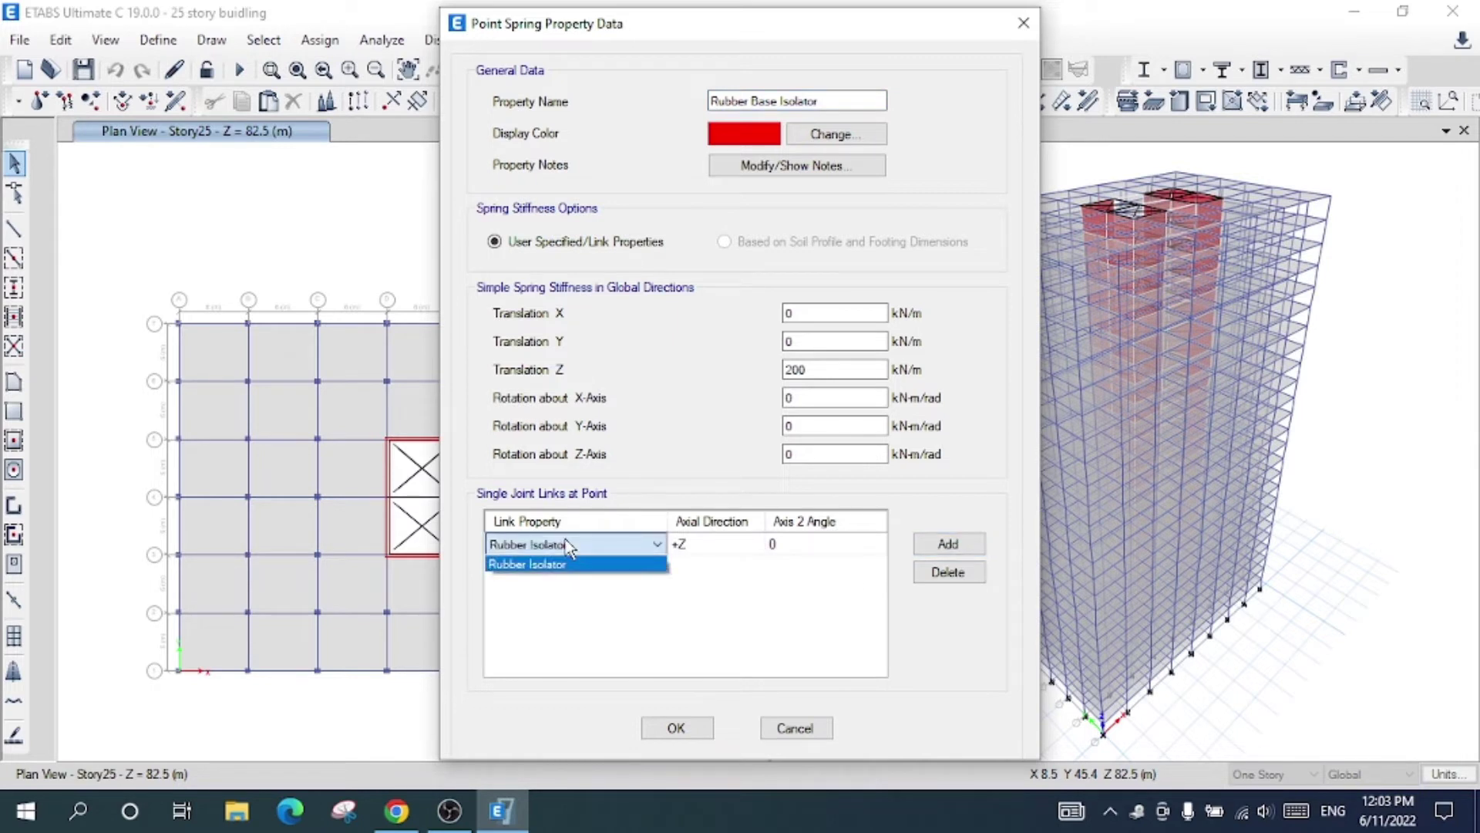
left_click(570, 545)
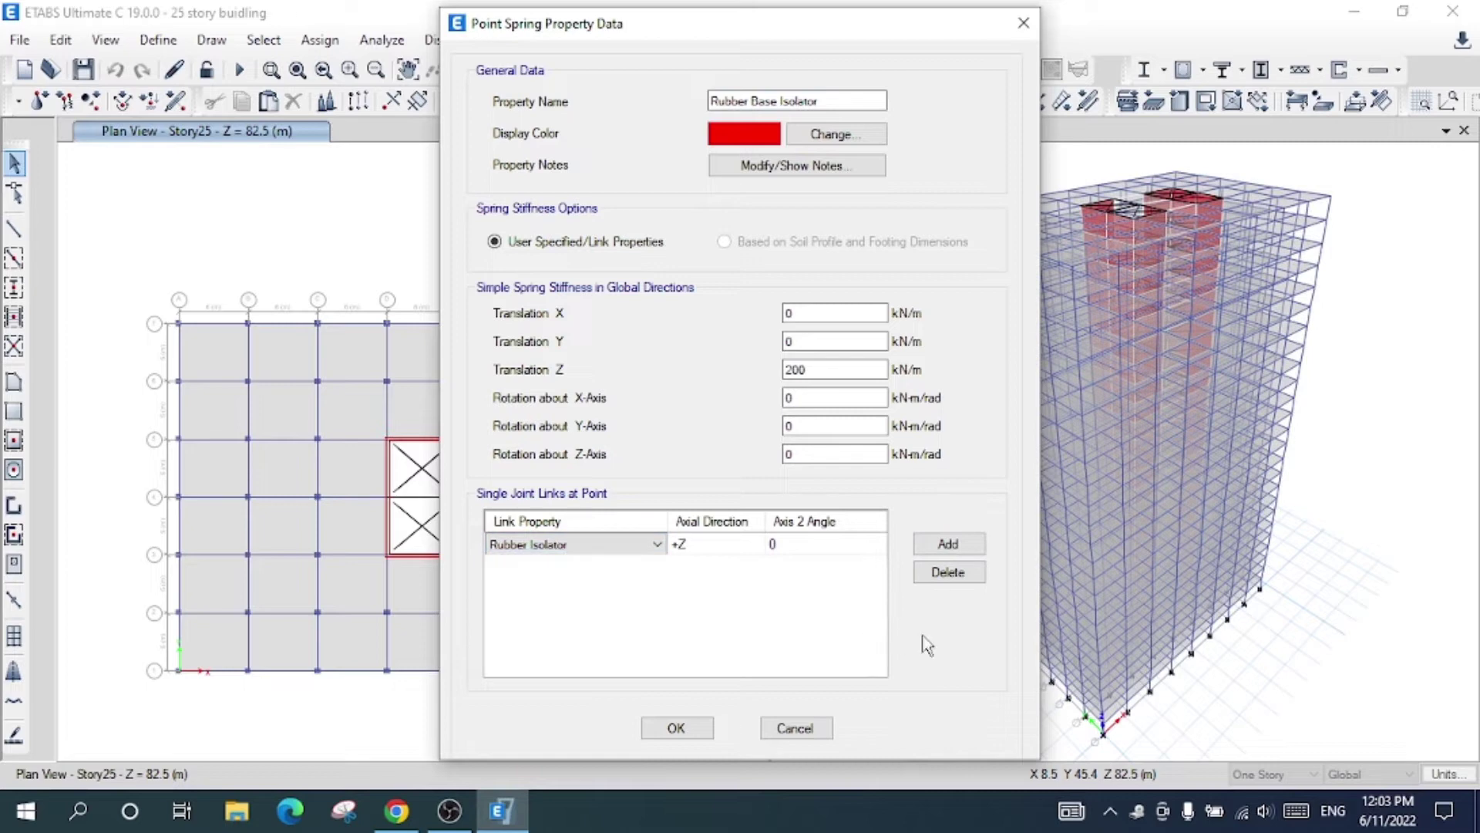
left_click(678, 729)
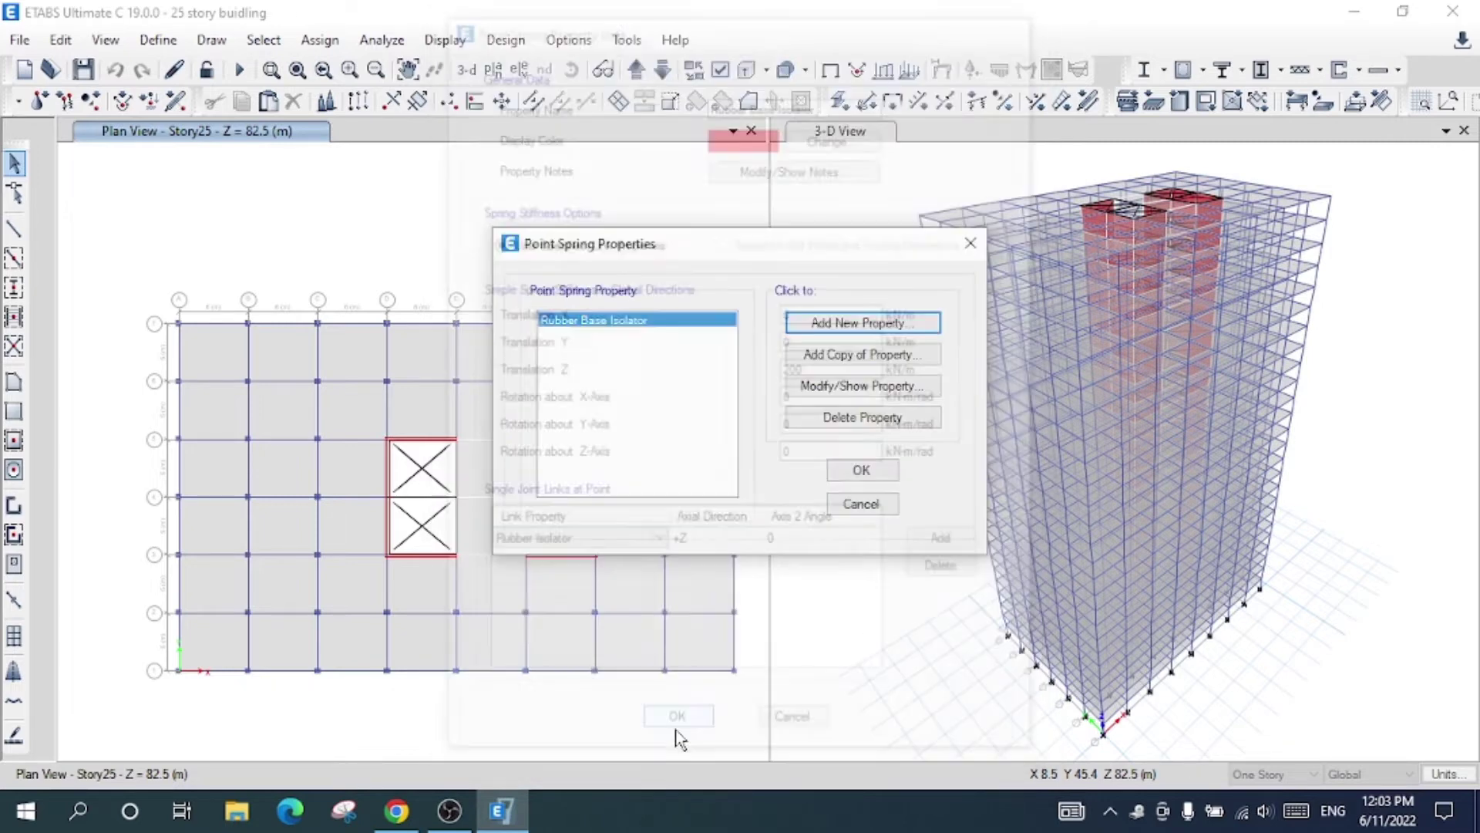
left_click(861, 470)
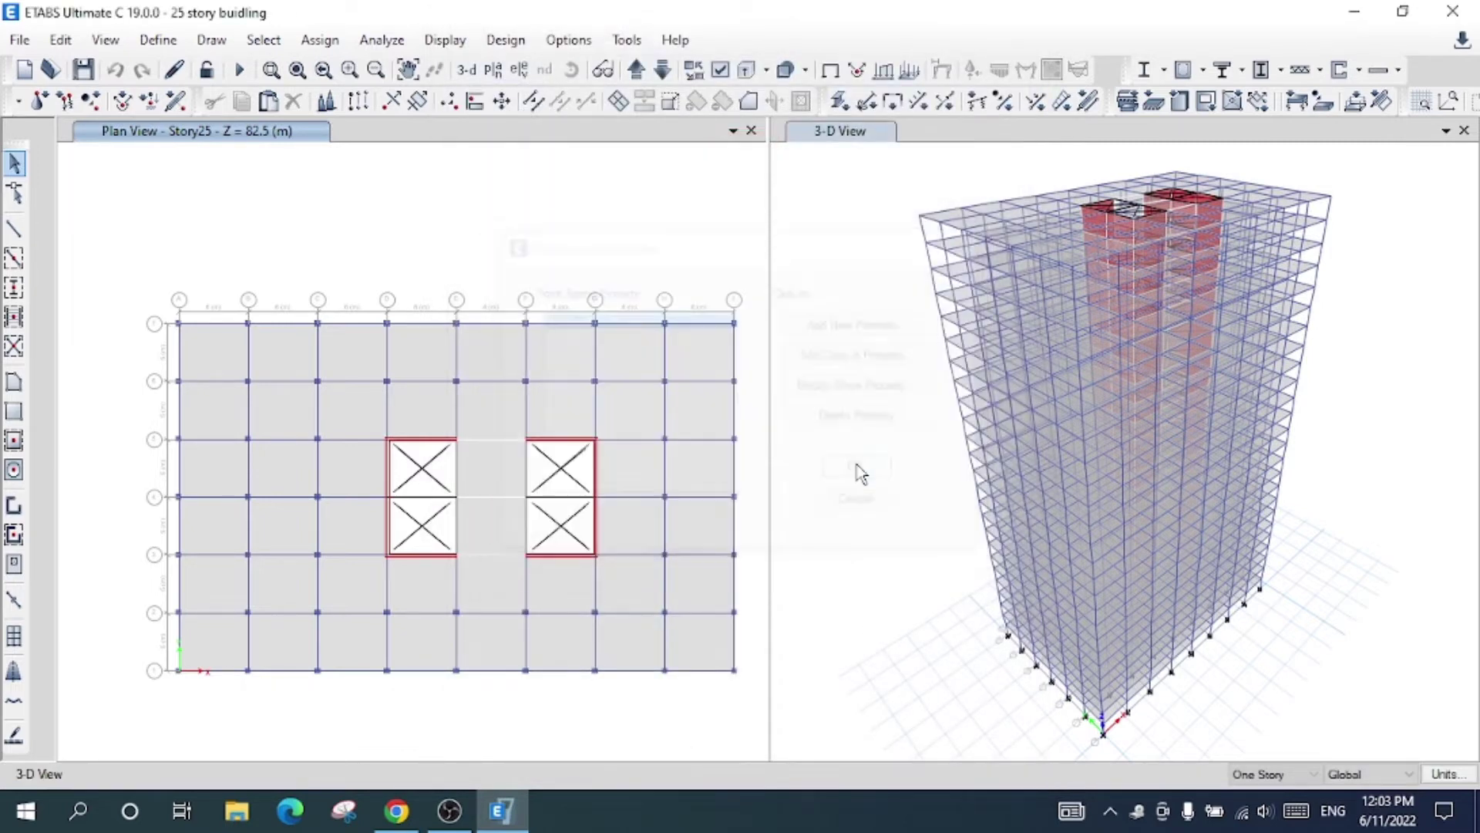
Switch the 3-D view window to the Base plan view and close the Story25 plan window.
left_click(798, 407)
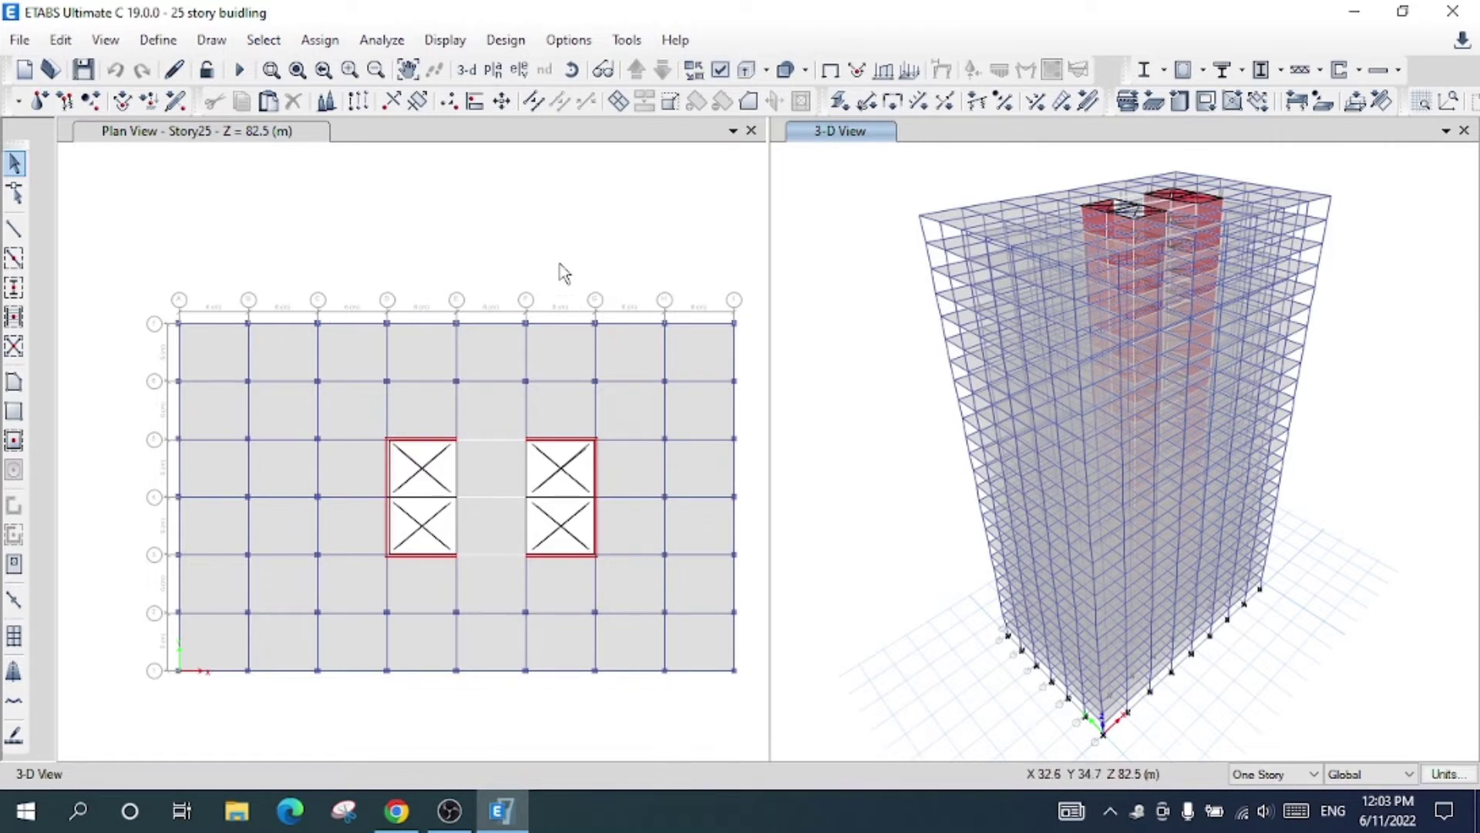
left_click(494, 71)
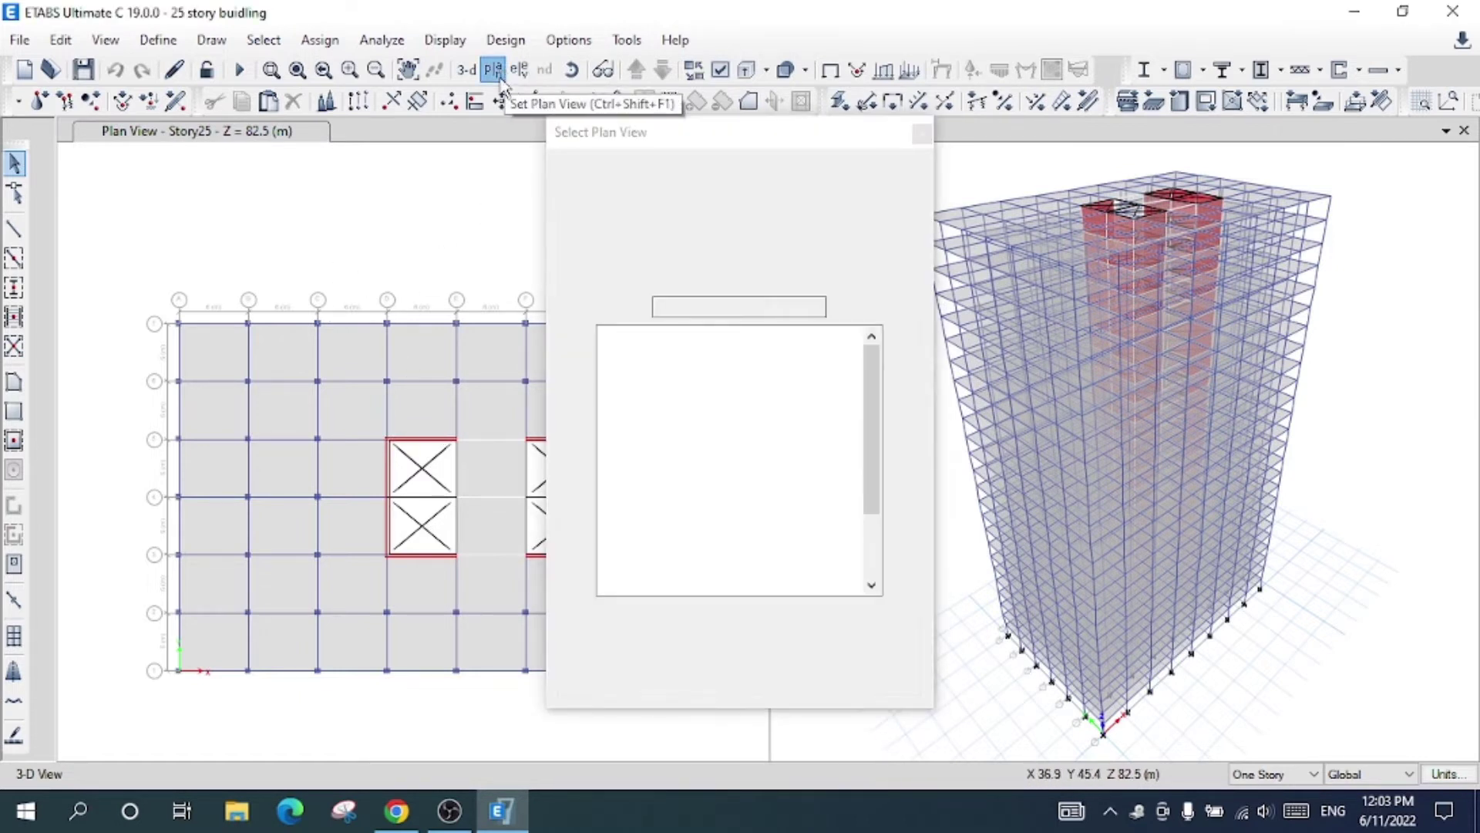
left_click_drag(874, 421, 895, 552)
left_click(644, 589)
left_click(644, 663)
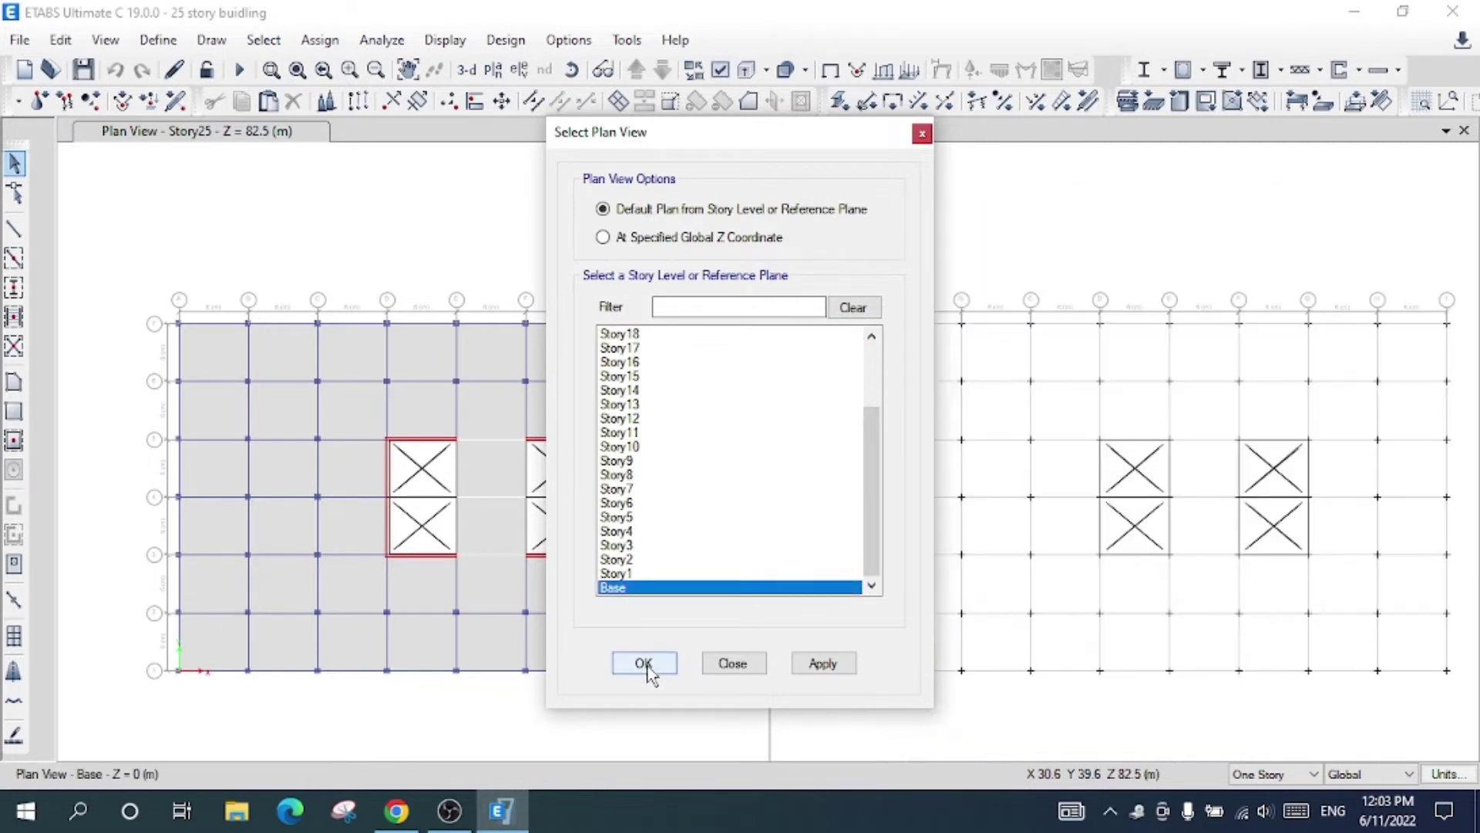
left_click(733, 131)
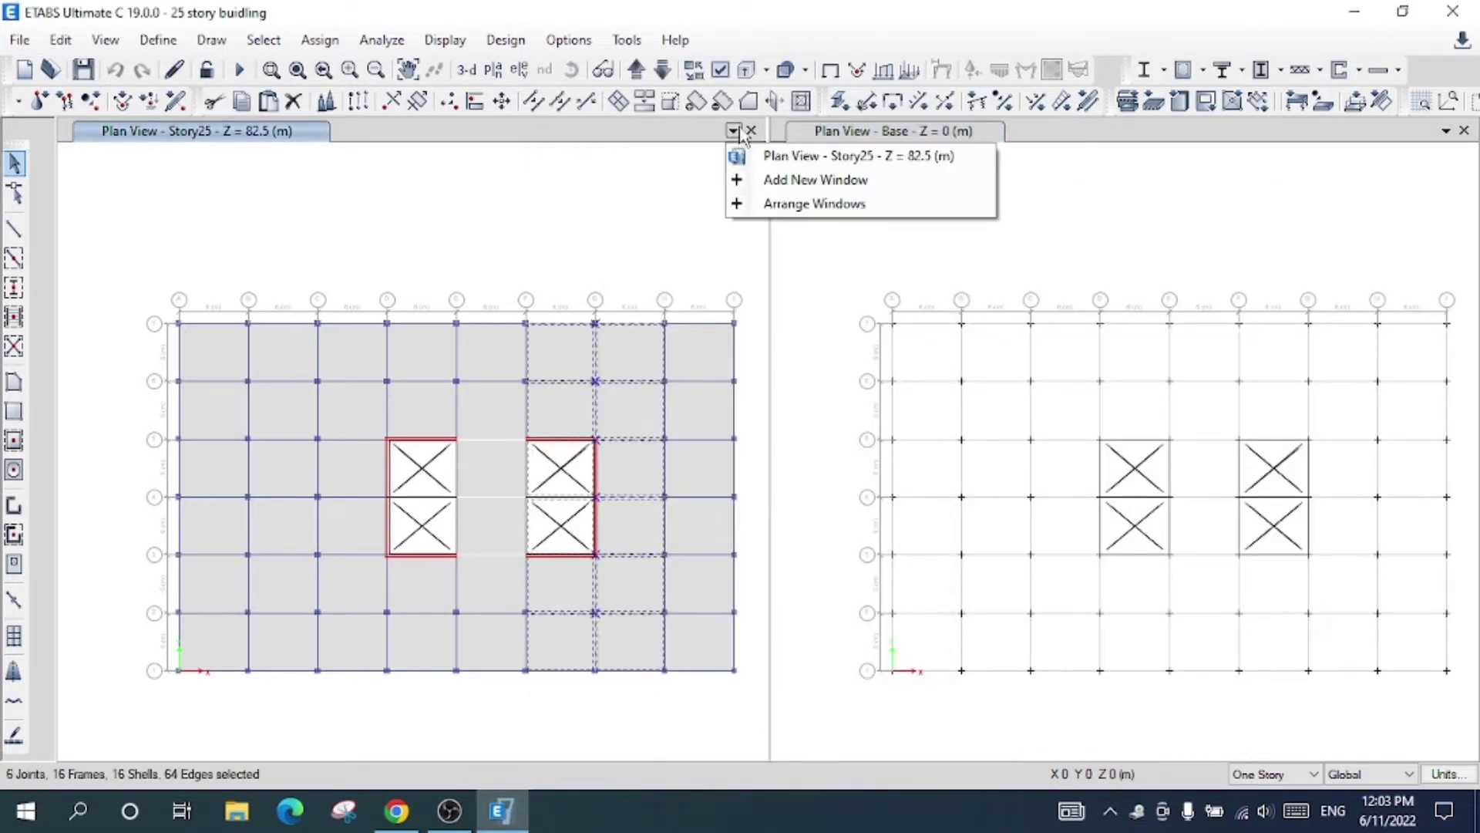
left_click(752, 131)
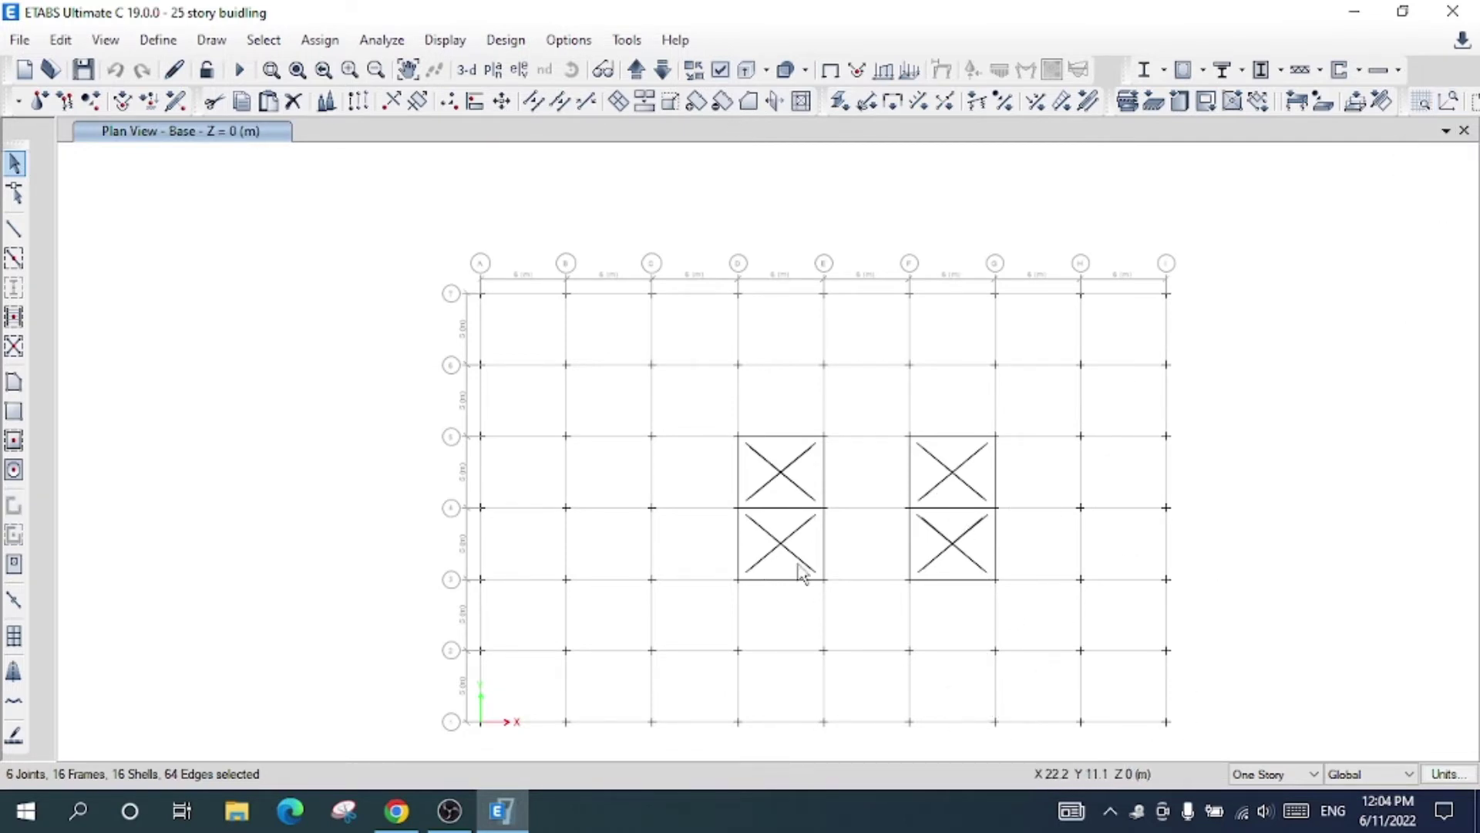
Keep the story scope at One Story and select all joints across the Base plan.
left_click(1274, 774)
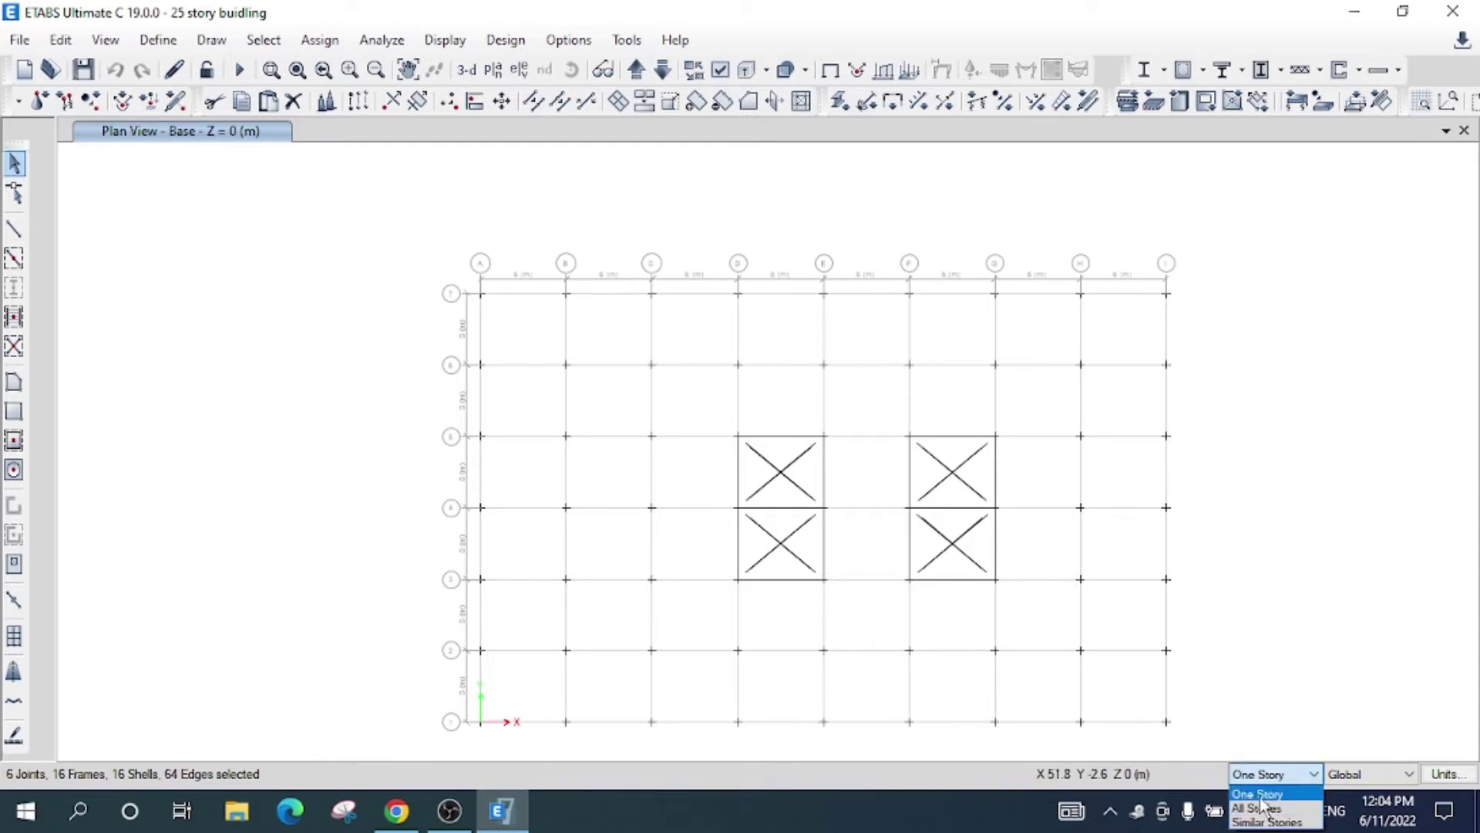
left_click(1262, 802)
left_click_drag(400, 220, 1265, 752)
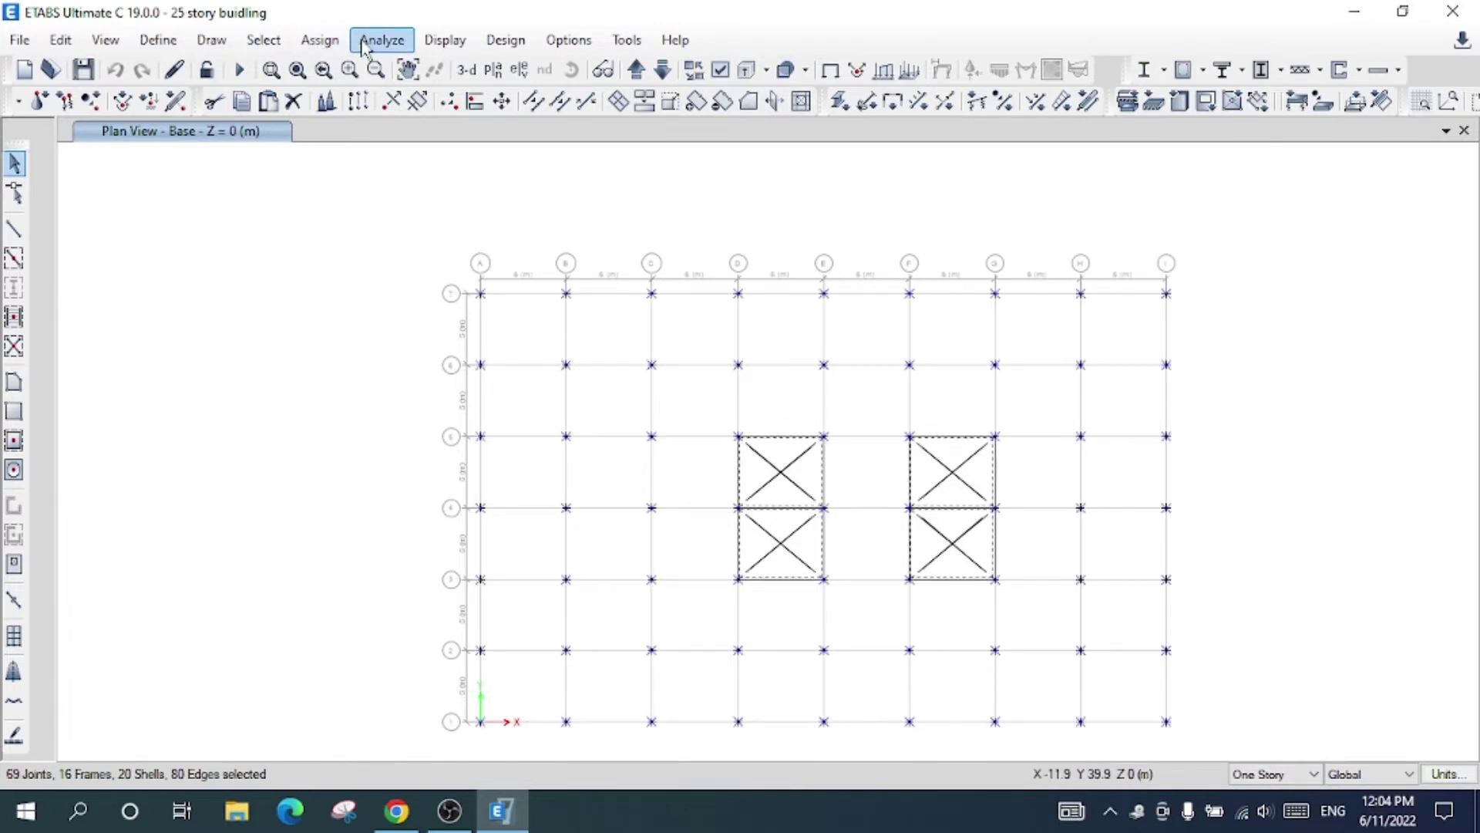
Assign the Rubber Base Isolator spring to the selected base joints.
left_click(332, 45)
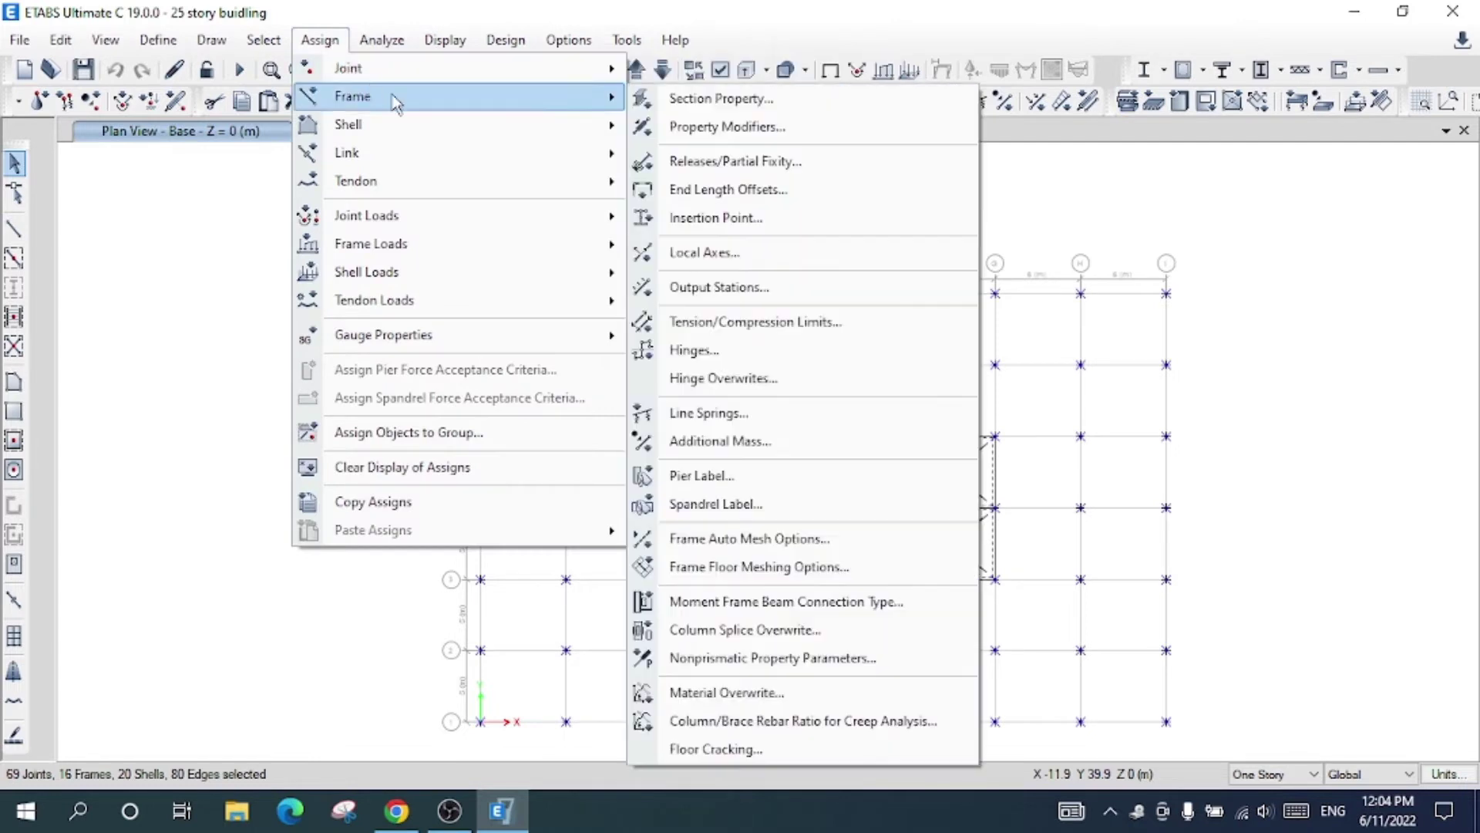
mouse_move(546, 71)
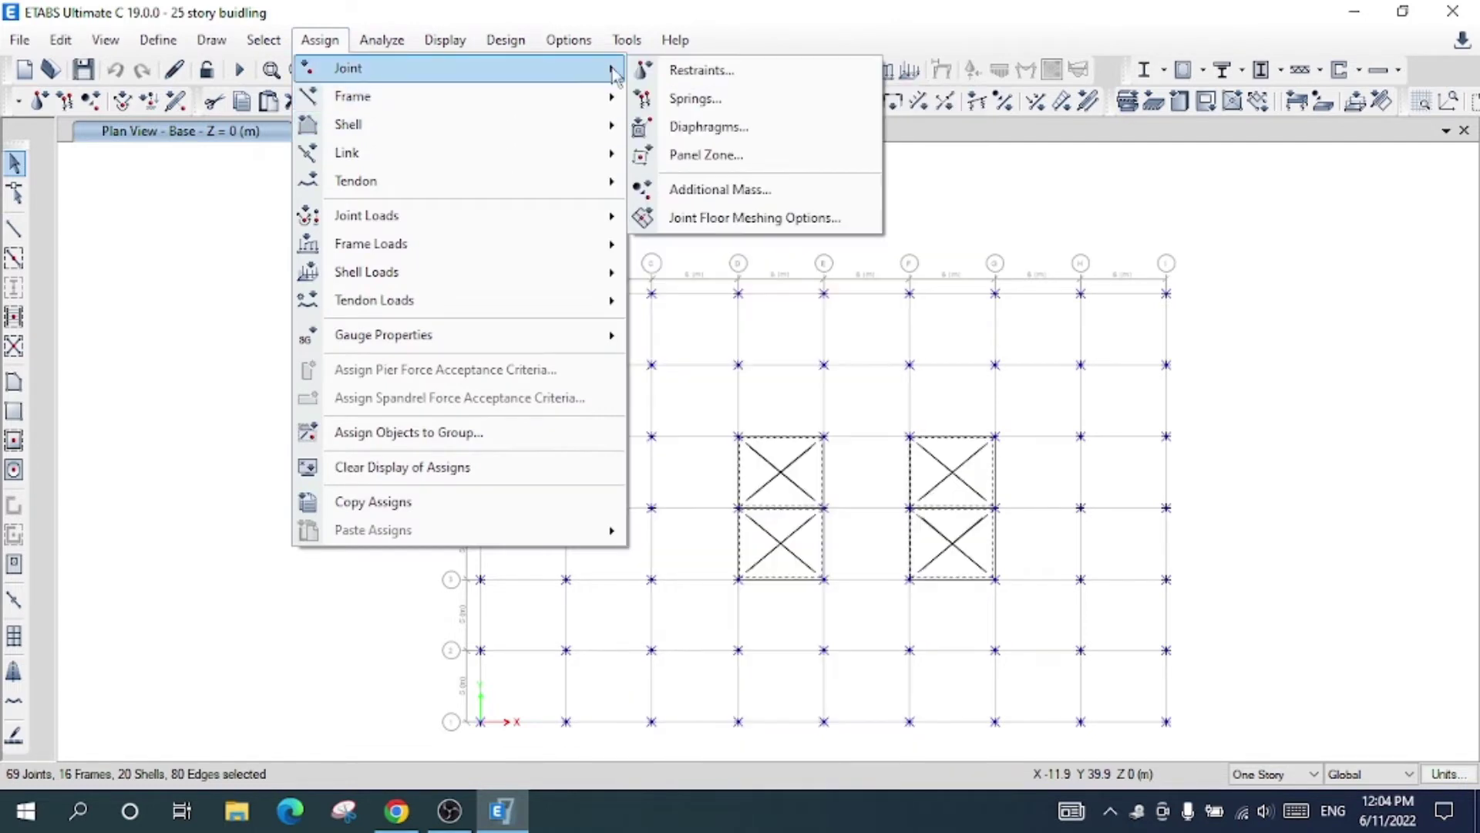
left_click(735, 100)
left_click(677, 256)
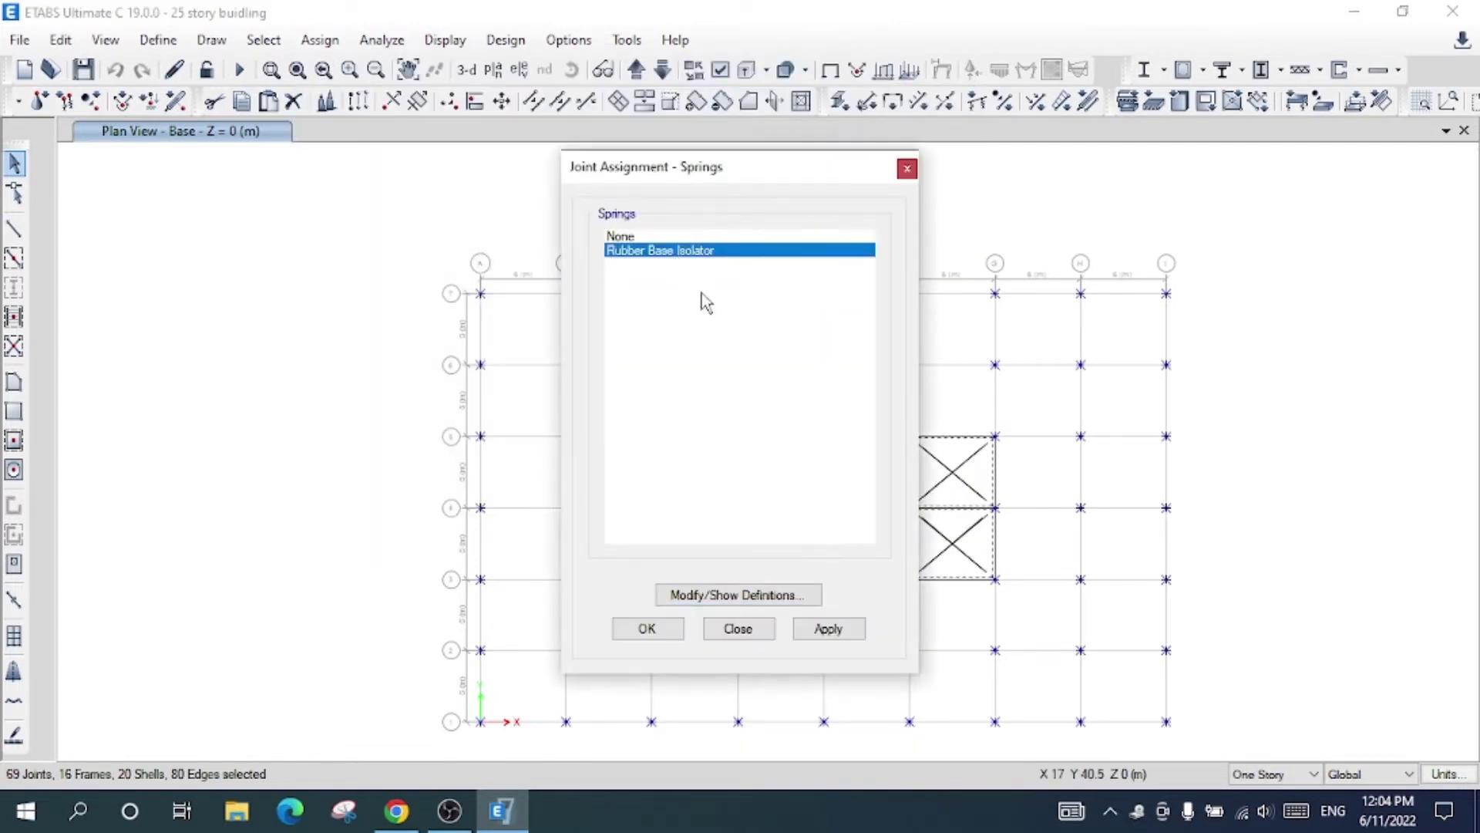
left_click_drag(744, 175, 260, 158)
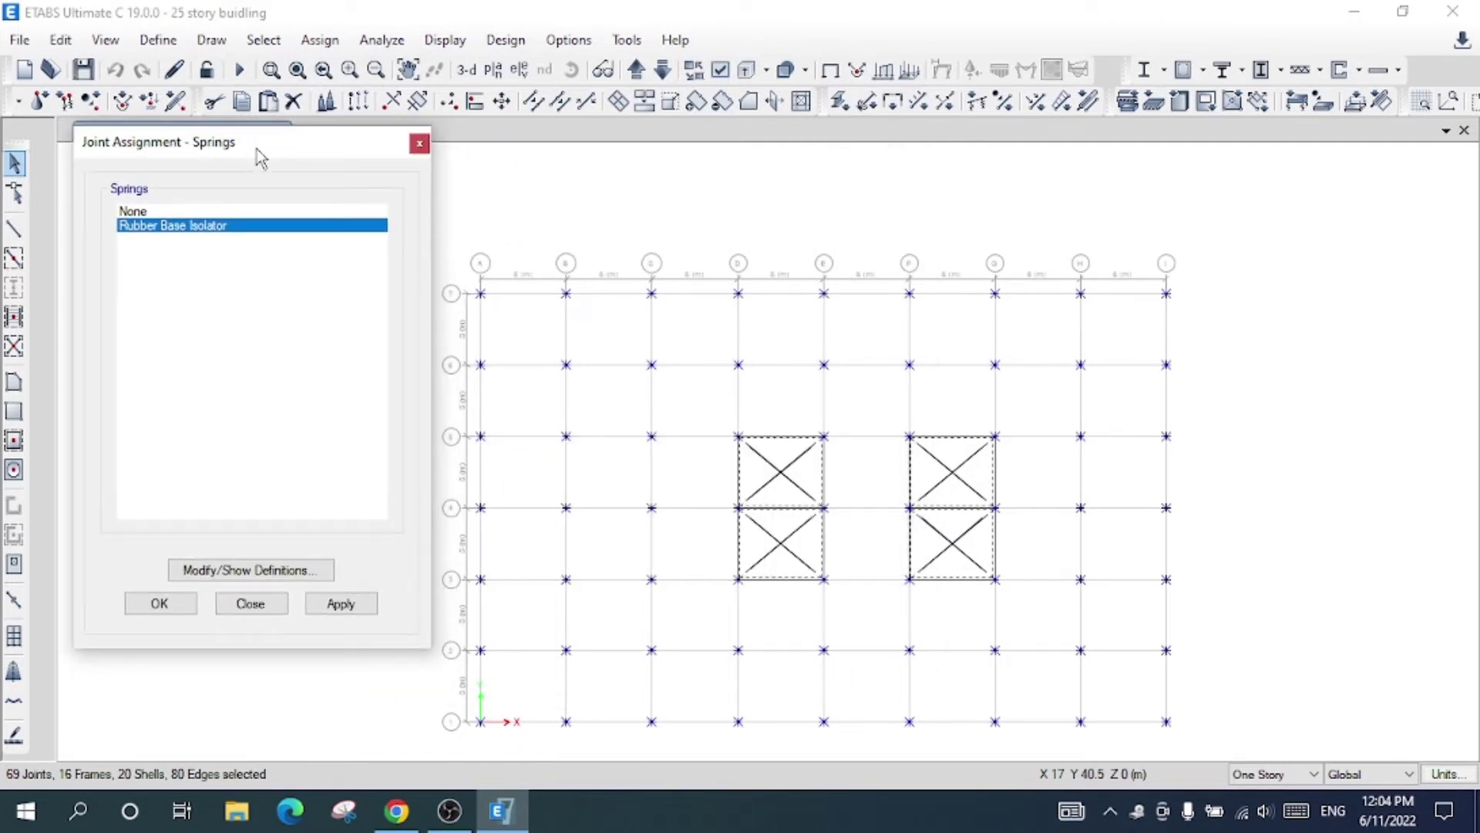
left_click(340, 608)
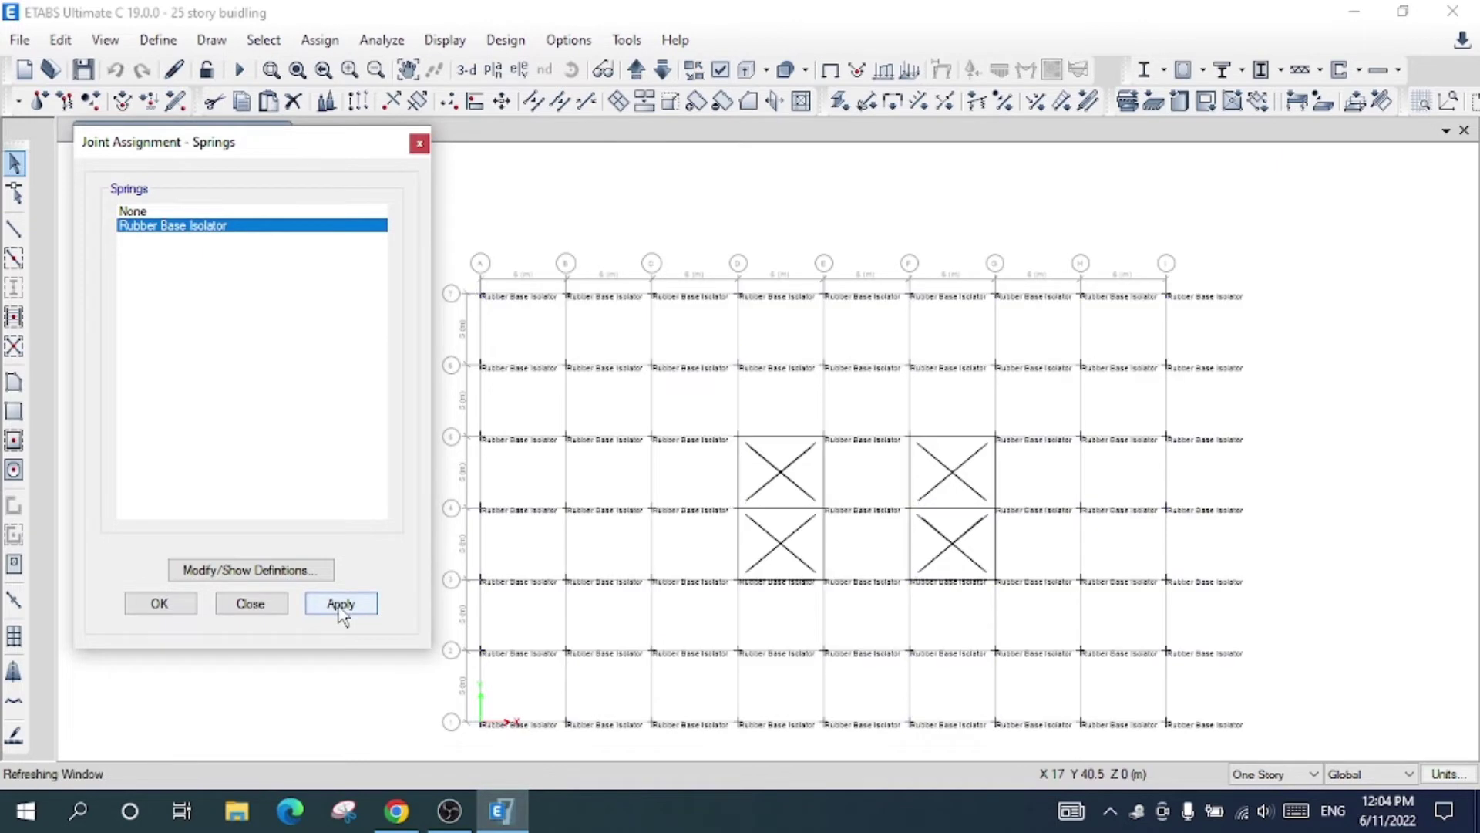
left_click(191, 605)
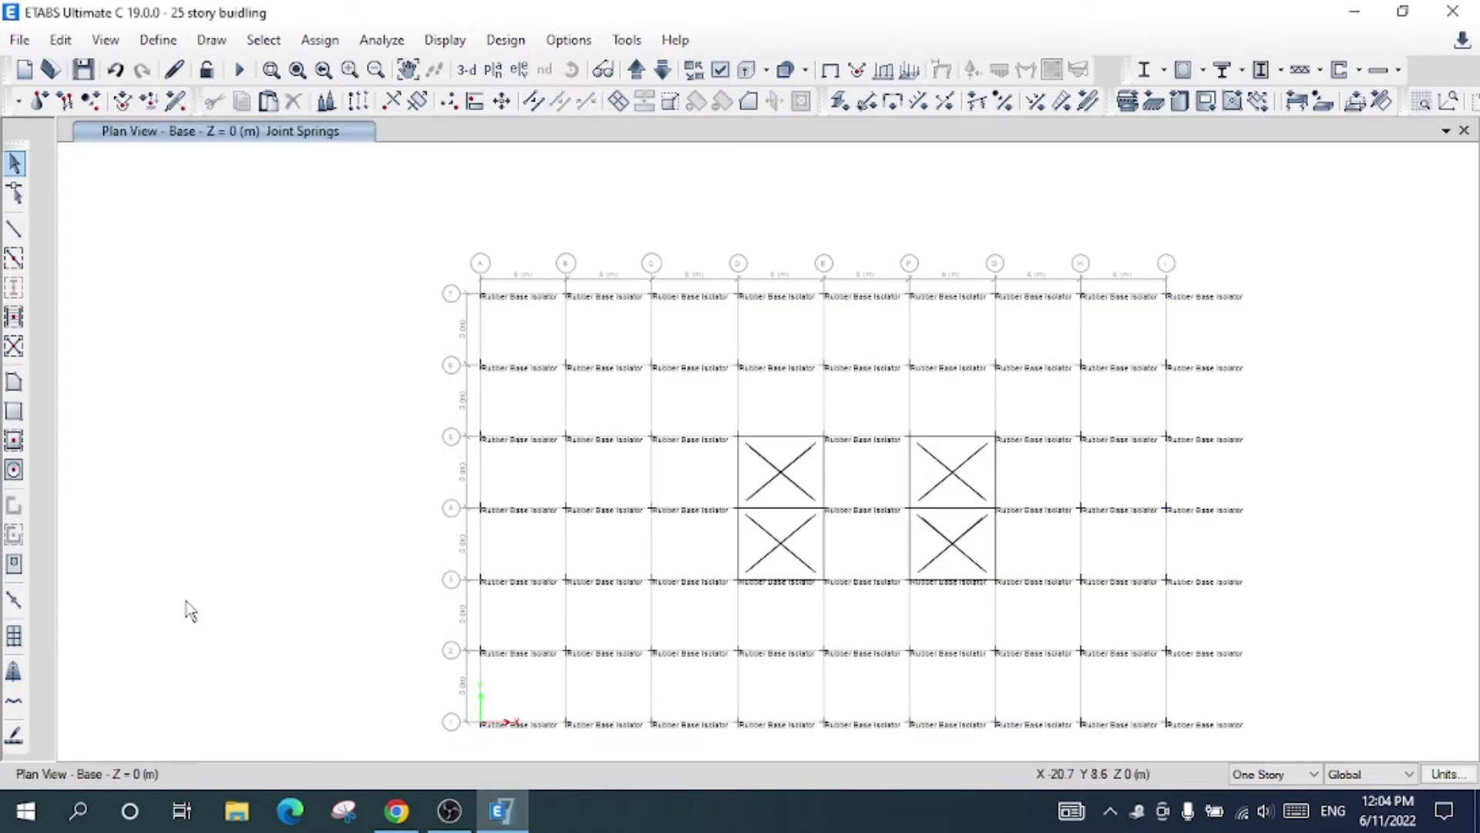
Examine the joint springs at the base in elevation A and return to the default 3-D view.
left_click(519, 70)
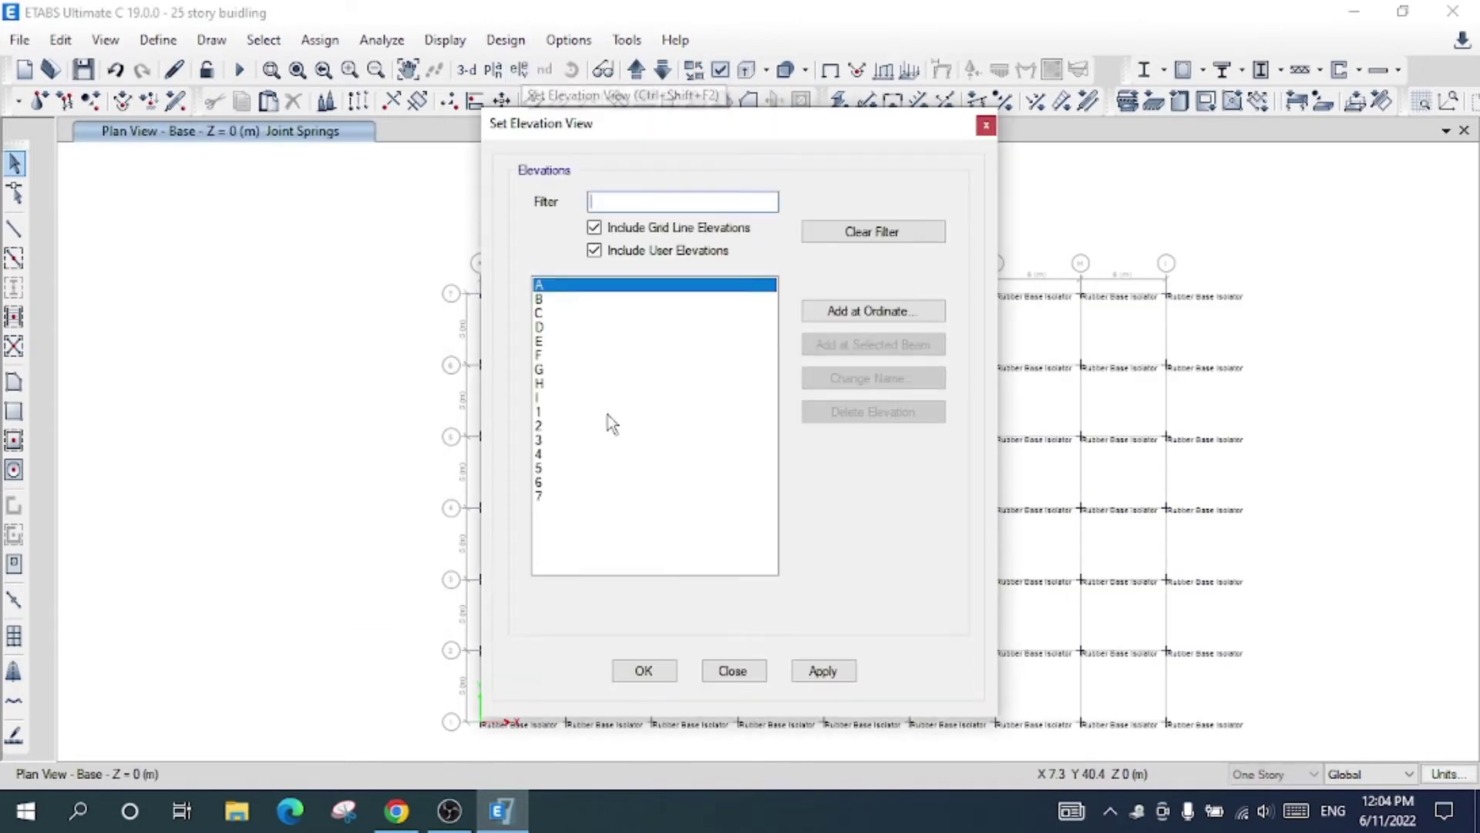
left_click(652, 671)
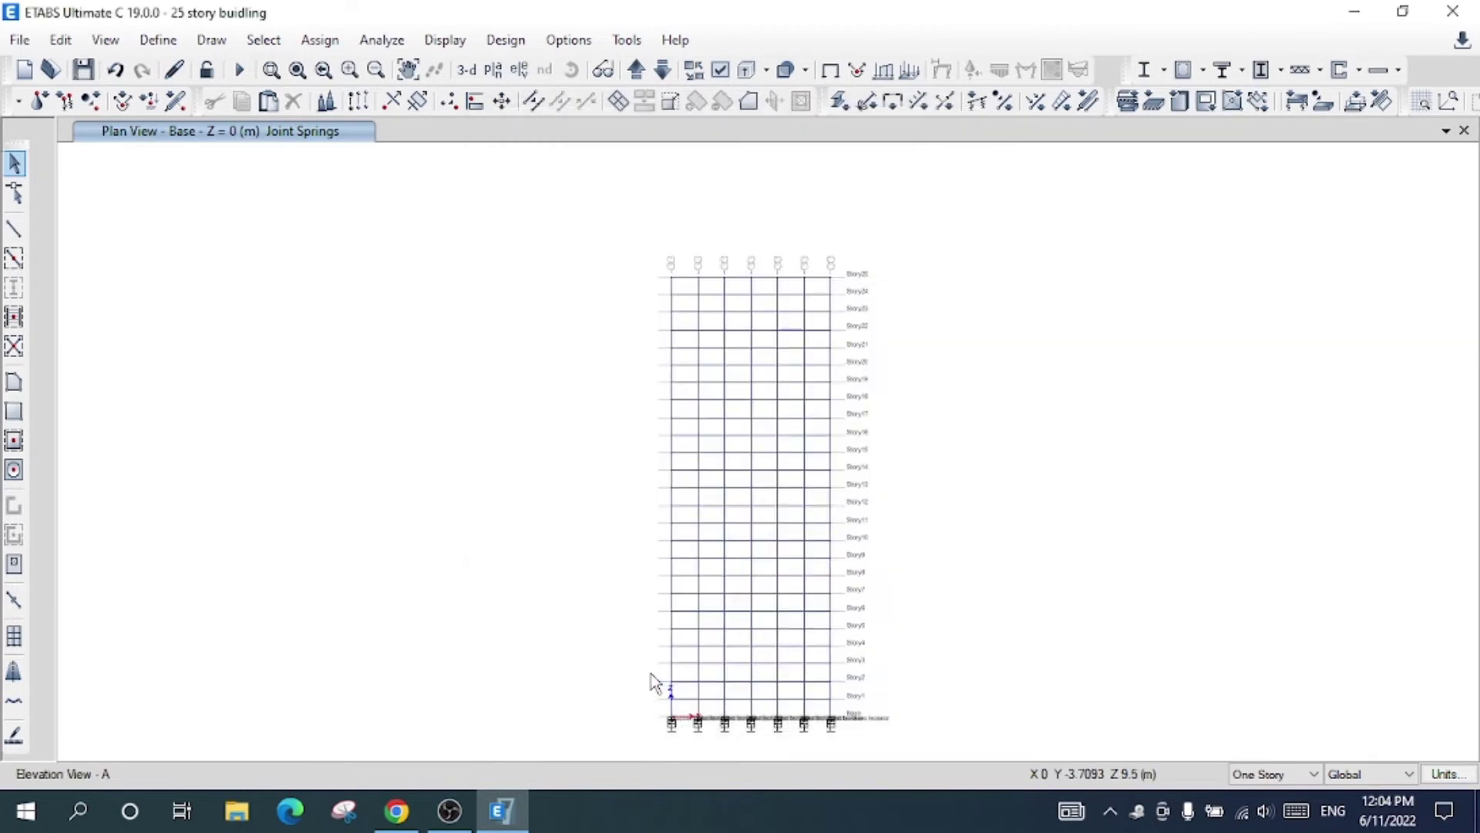
scroll(782, 752, "up", 5)
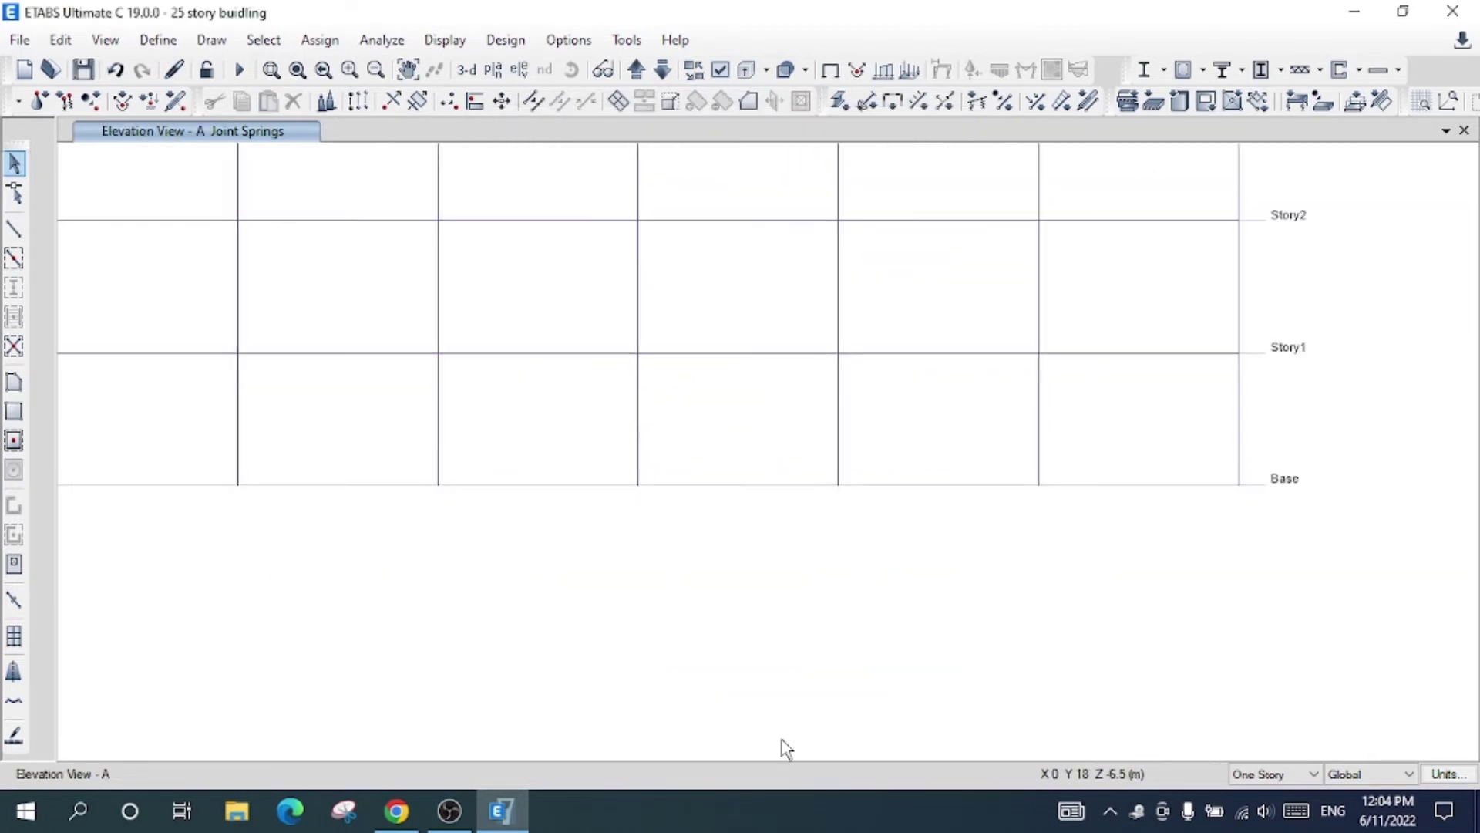
scroll(816, 611, "down", 5)
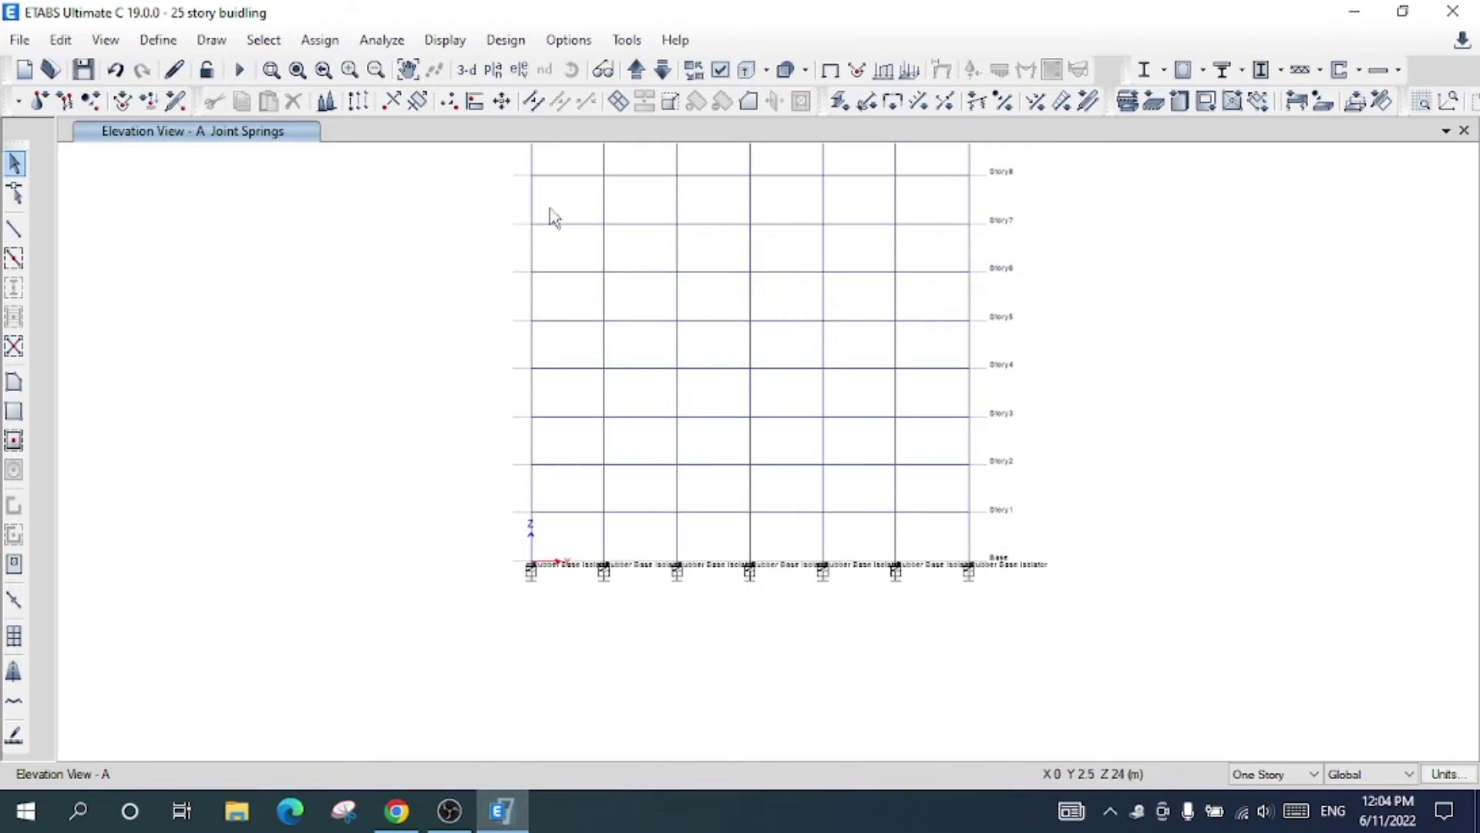
left_click(469, 71)
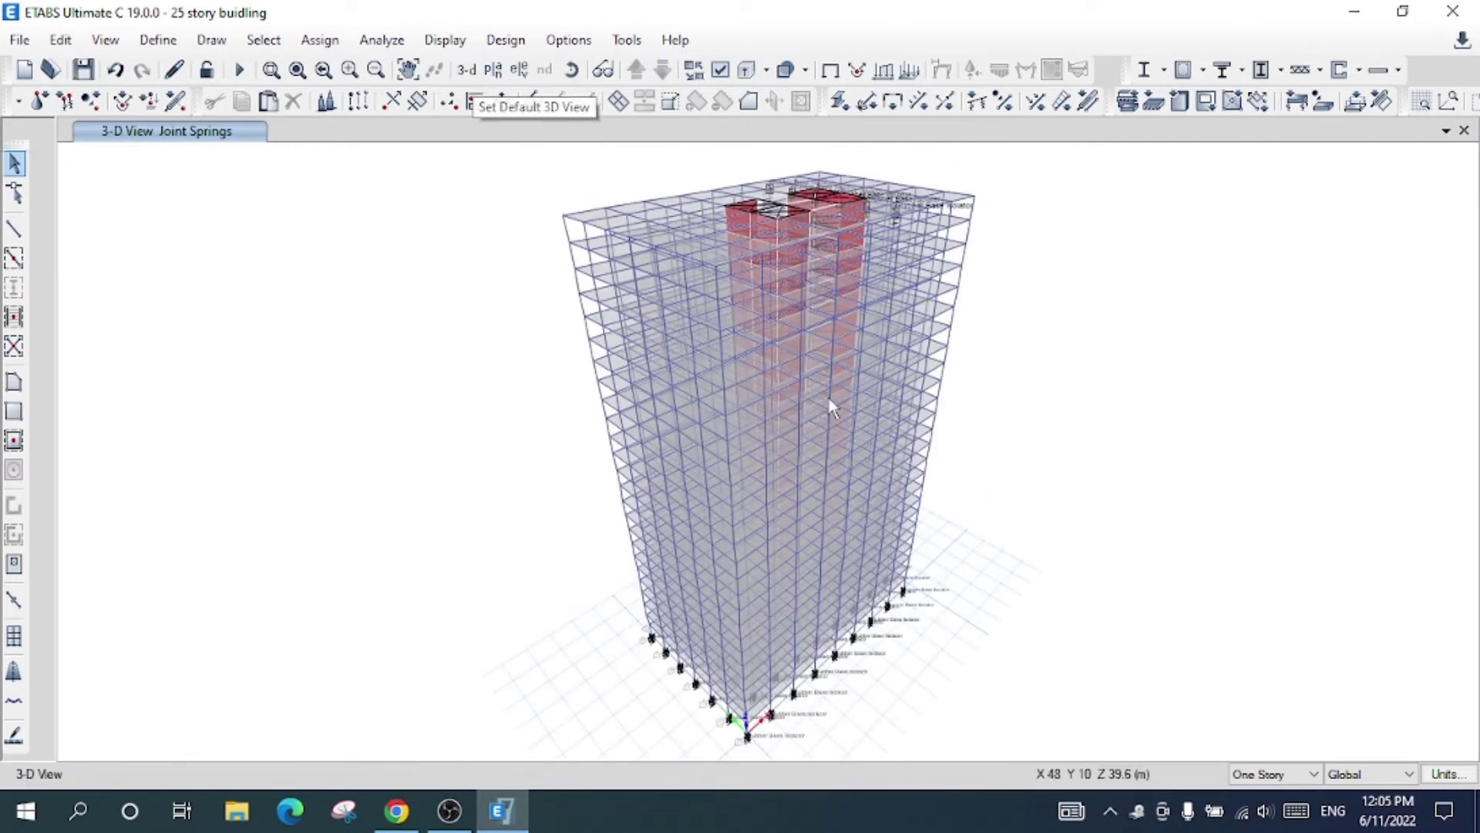
Check the model with every check and fix option enabled, and close the check report.
left_click(383, 40)
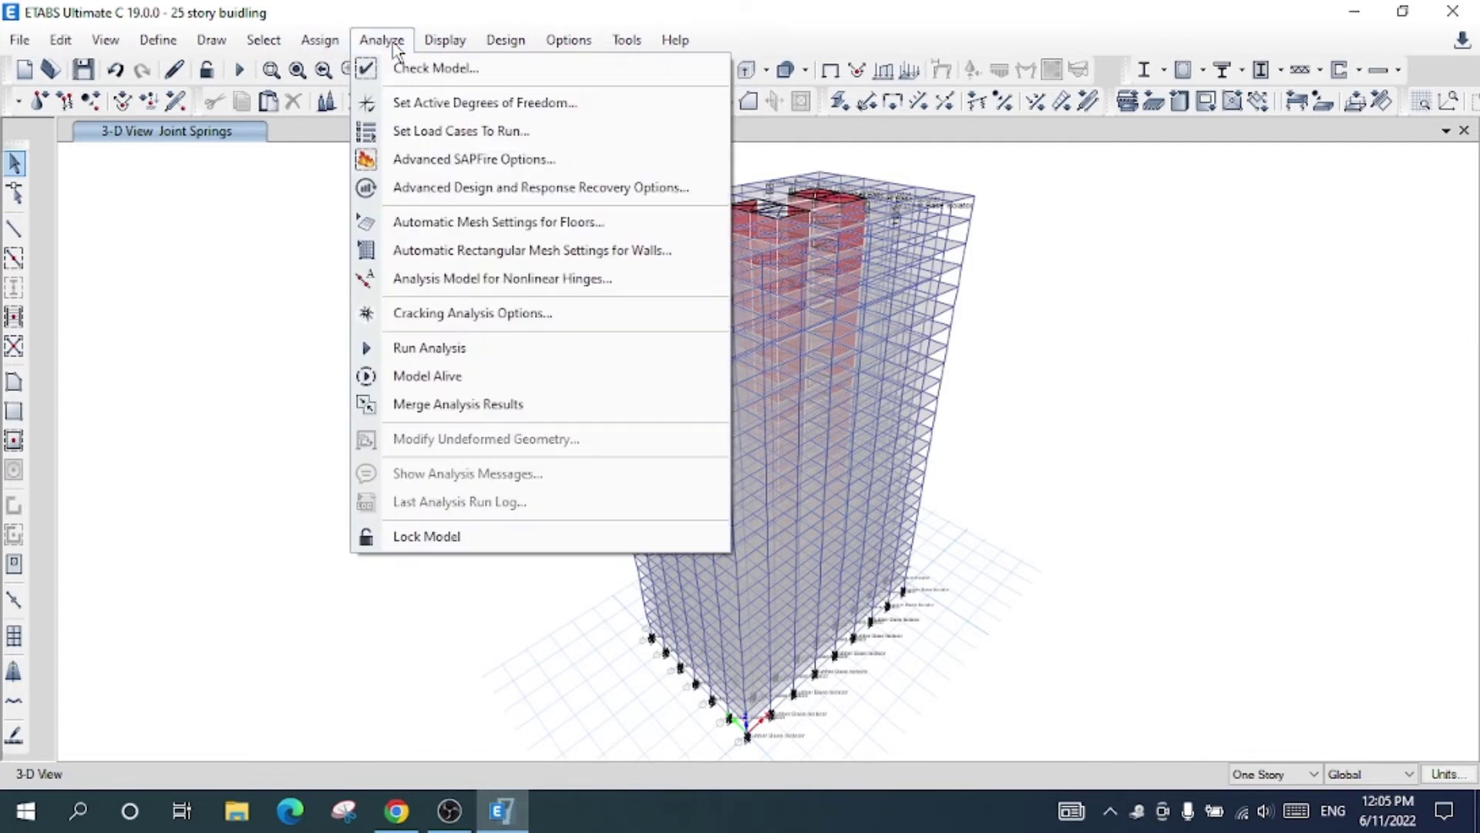
left_click(433, 75)
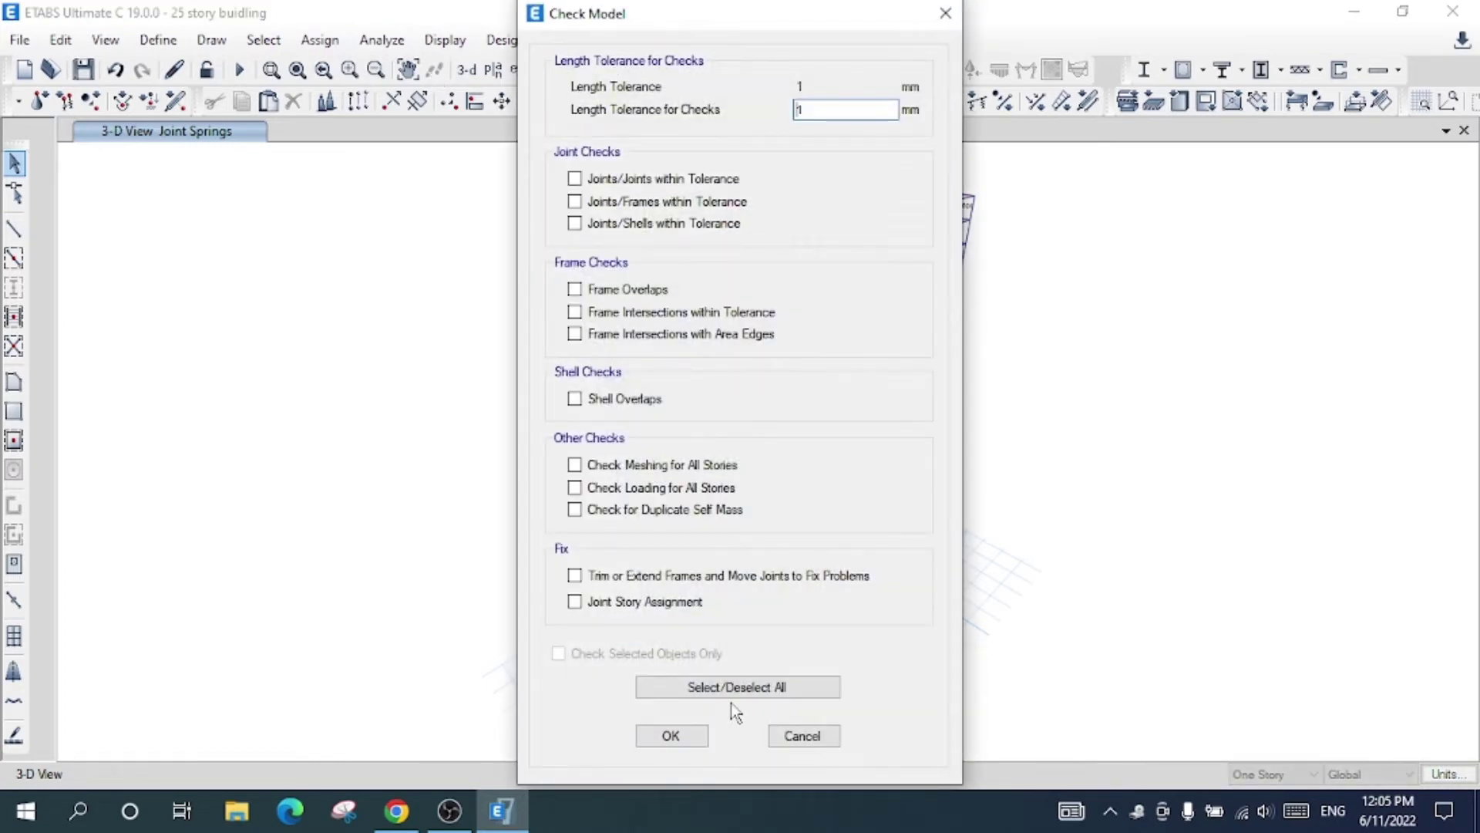
left_click(736, 690)
left_click(671, 737)
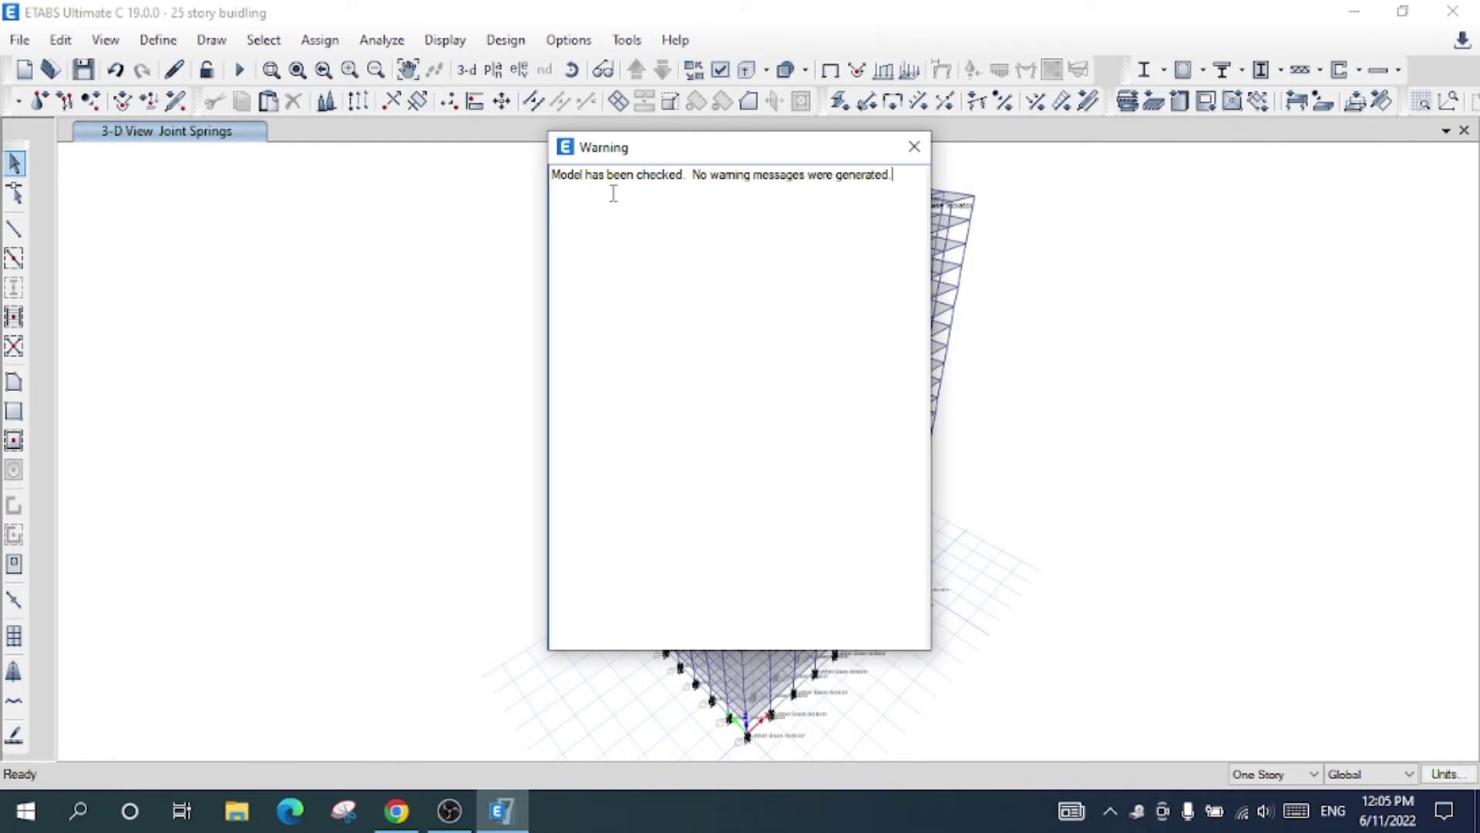
double_click(676, 177)
double_click(863, 175)
left_click(914, 146)
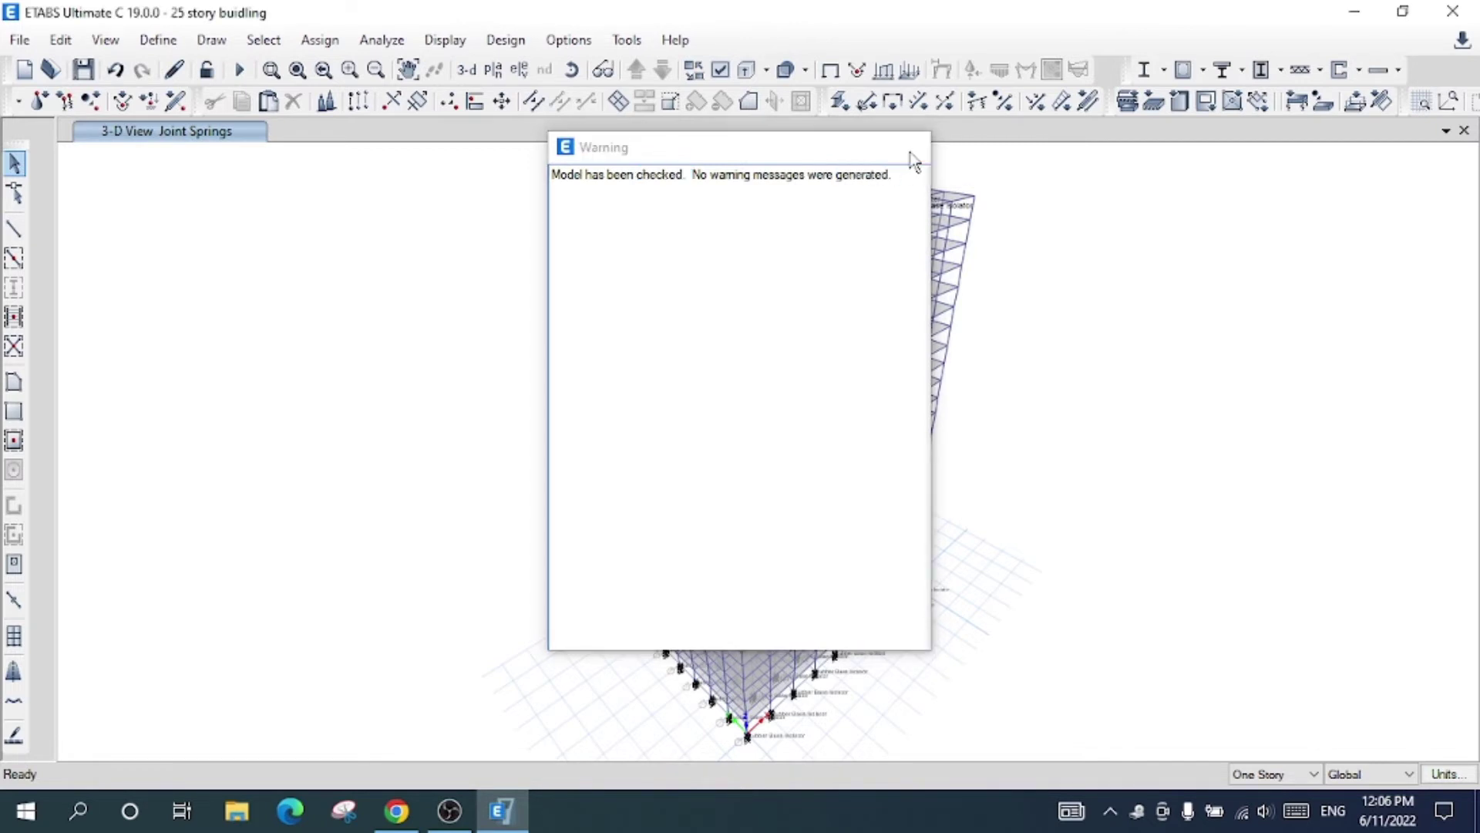
Run the analysis of the base-isolated building and save the model.
left_click(378, 43)
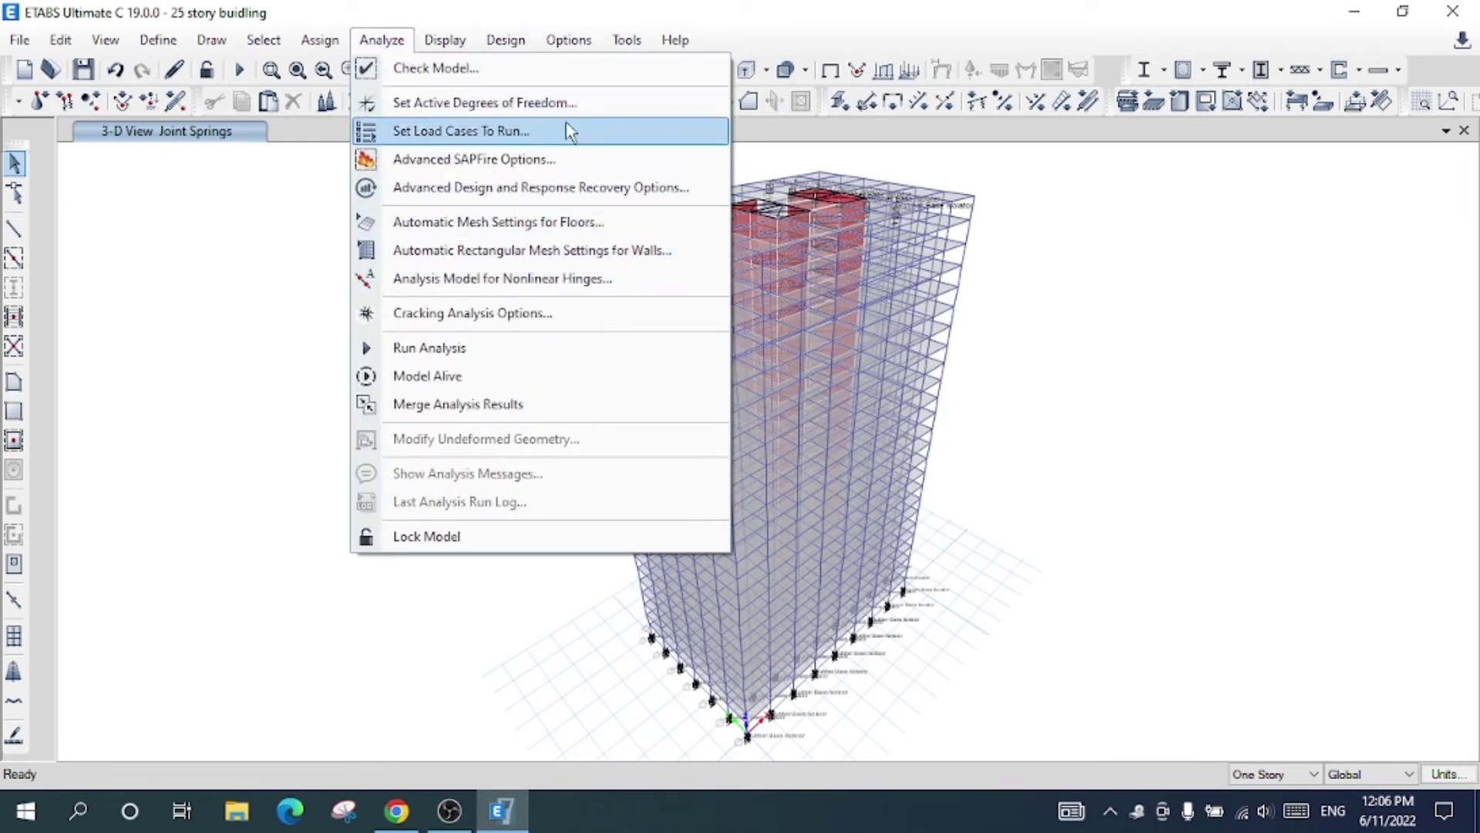
left_click(530, 347)
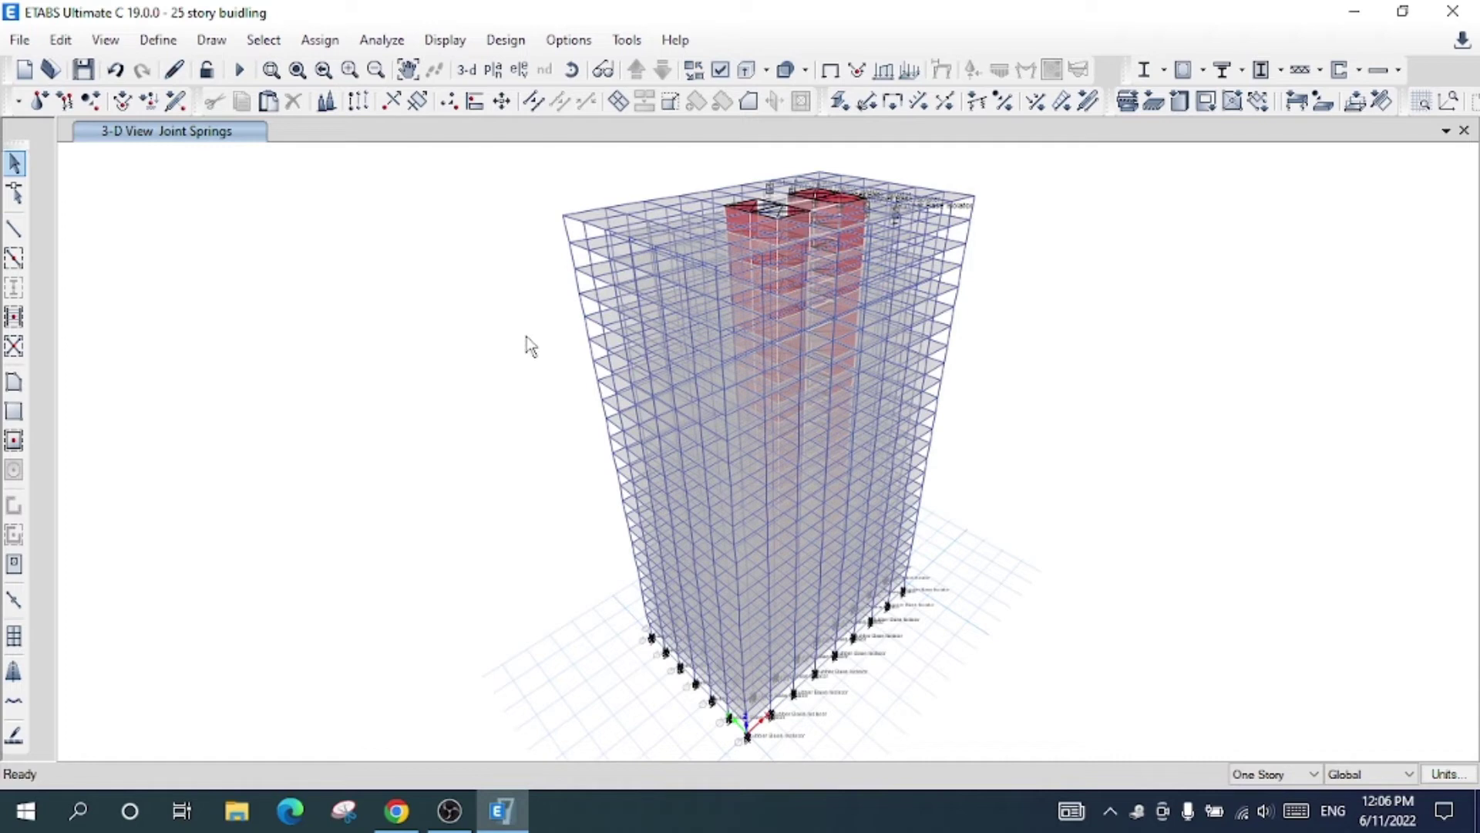
key("ctrl+s")
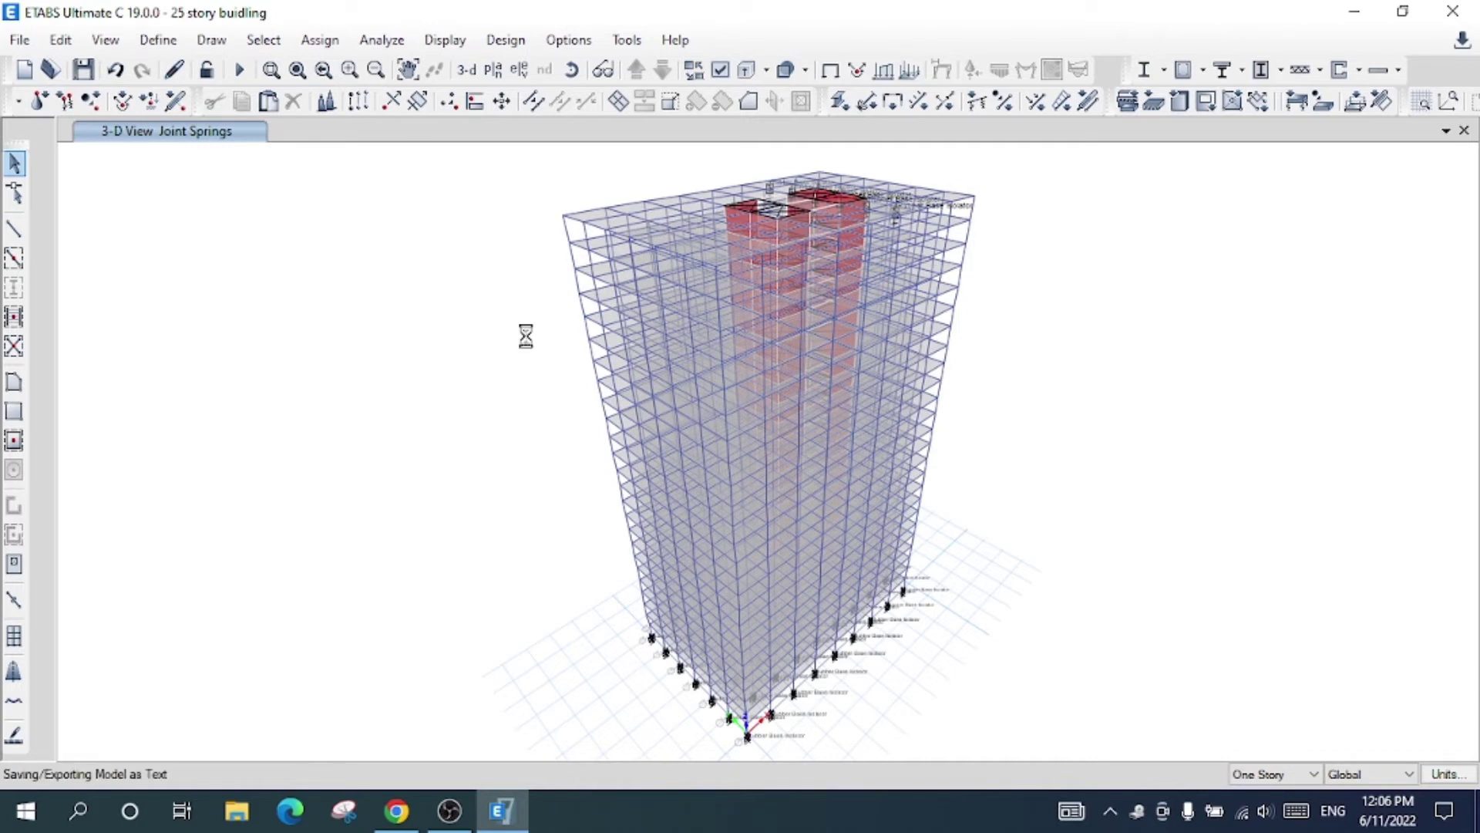
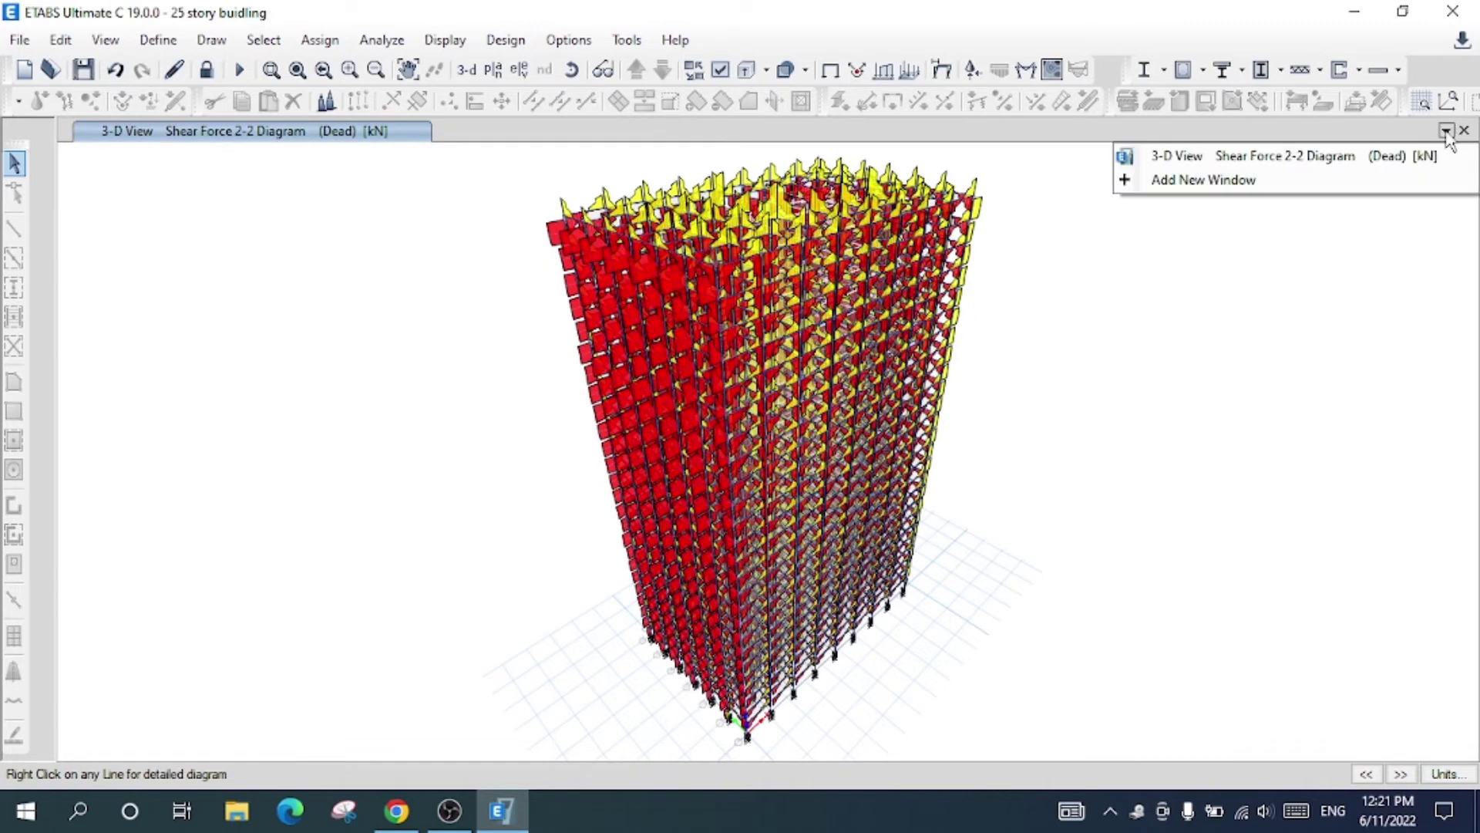
Add a second view window and display the filled Shear 2-2 diagram for the Dead case in the 3-D view.
left_click(1285, 183)
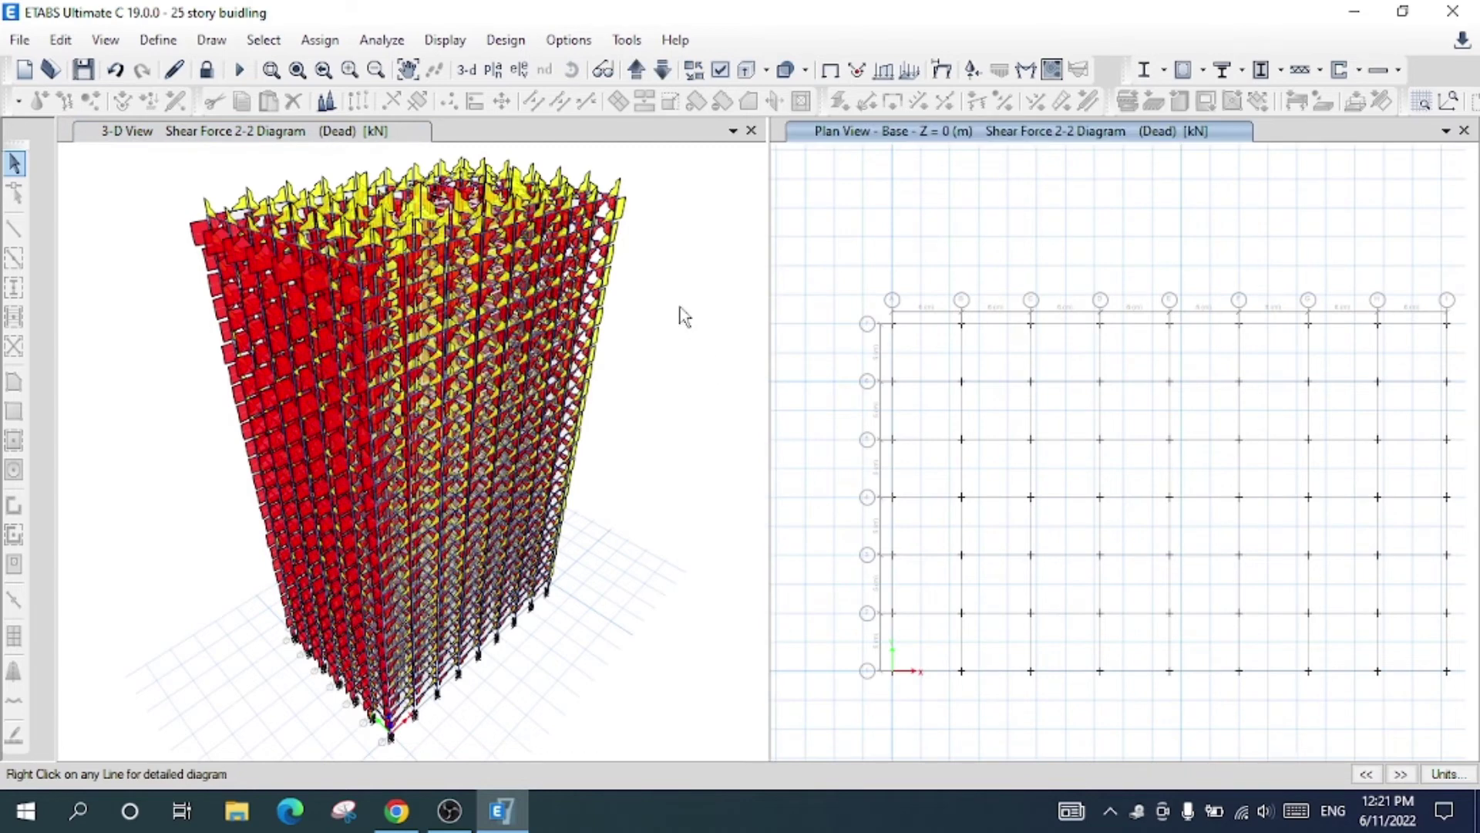
left_click(1024, 72)
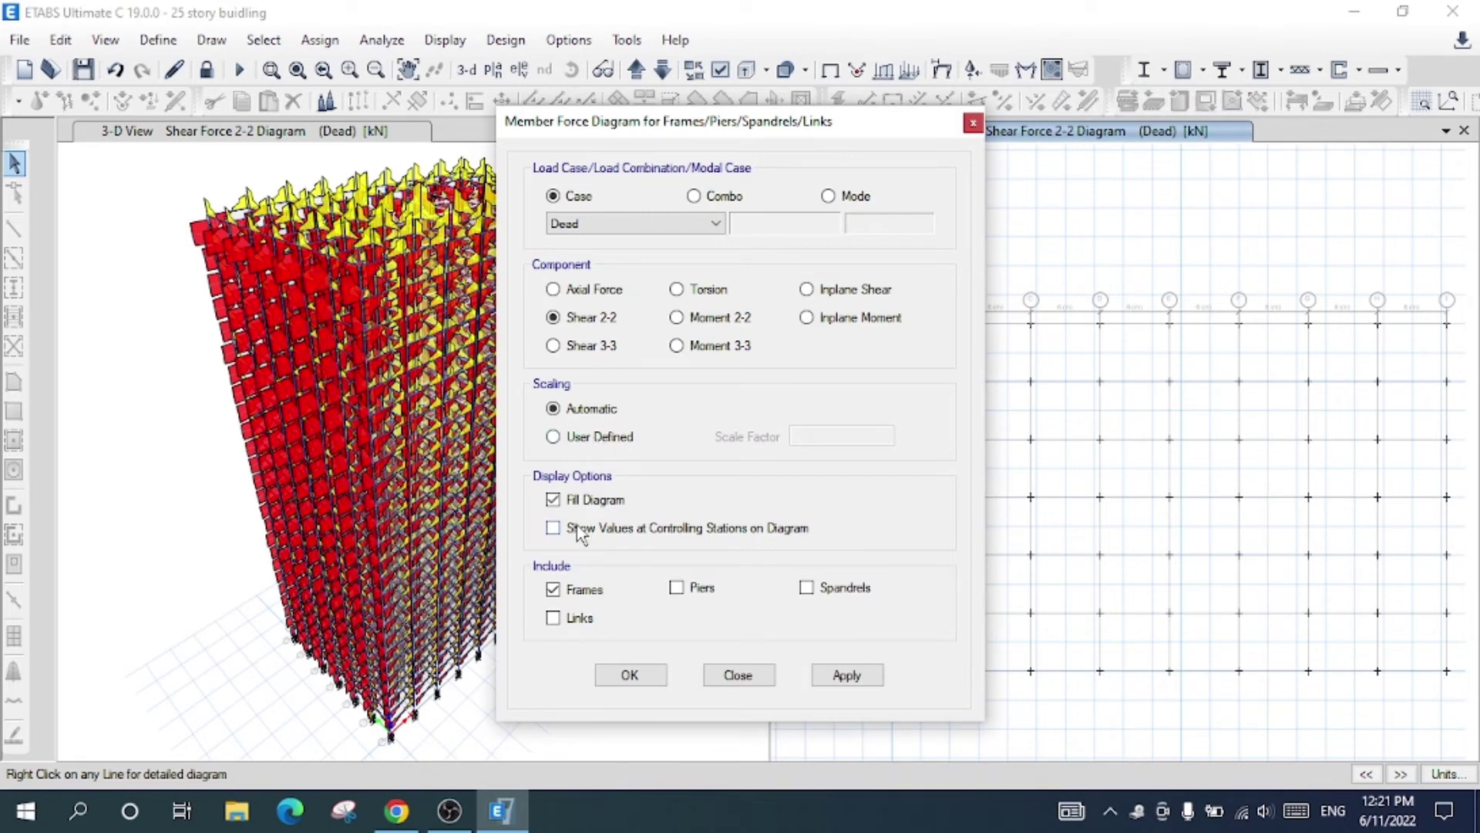
left_click(654, 677)
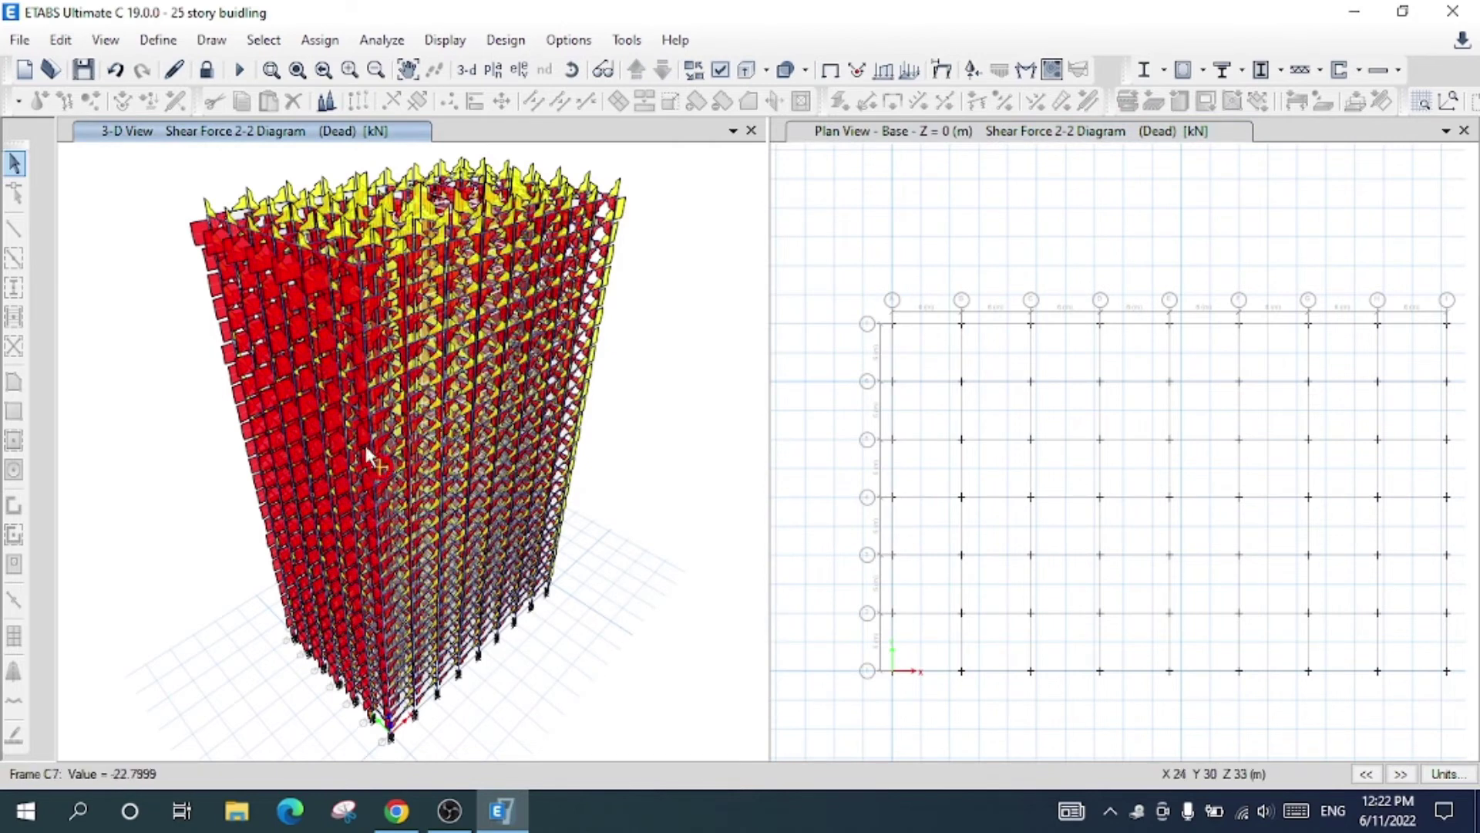
scroll(369, 434, "up", 5)
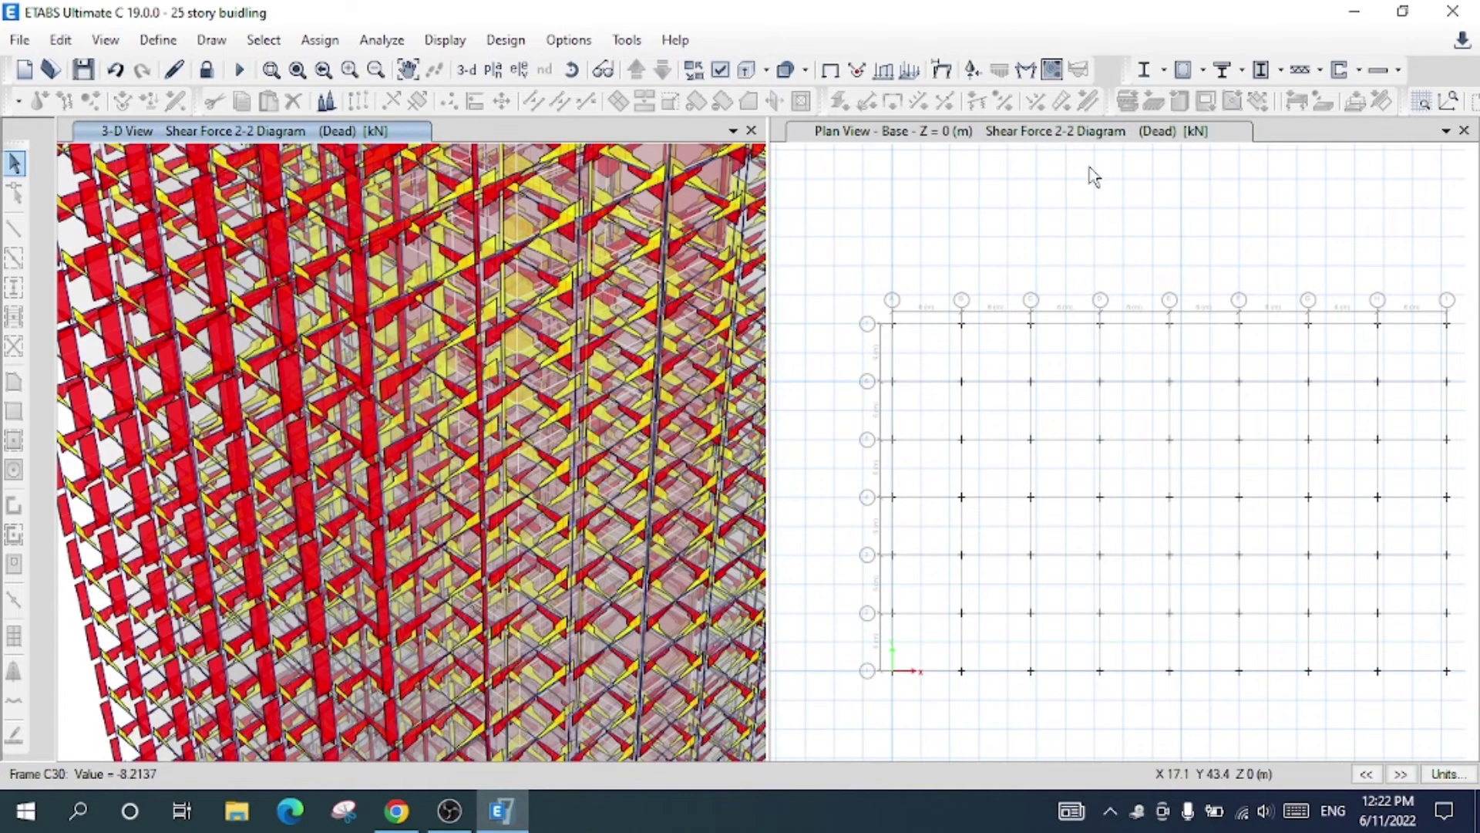
Display the frames' Moment 3-3 diagram for the Dead case in the 3-D view and inspect it.
left_click(1025, 70)
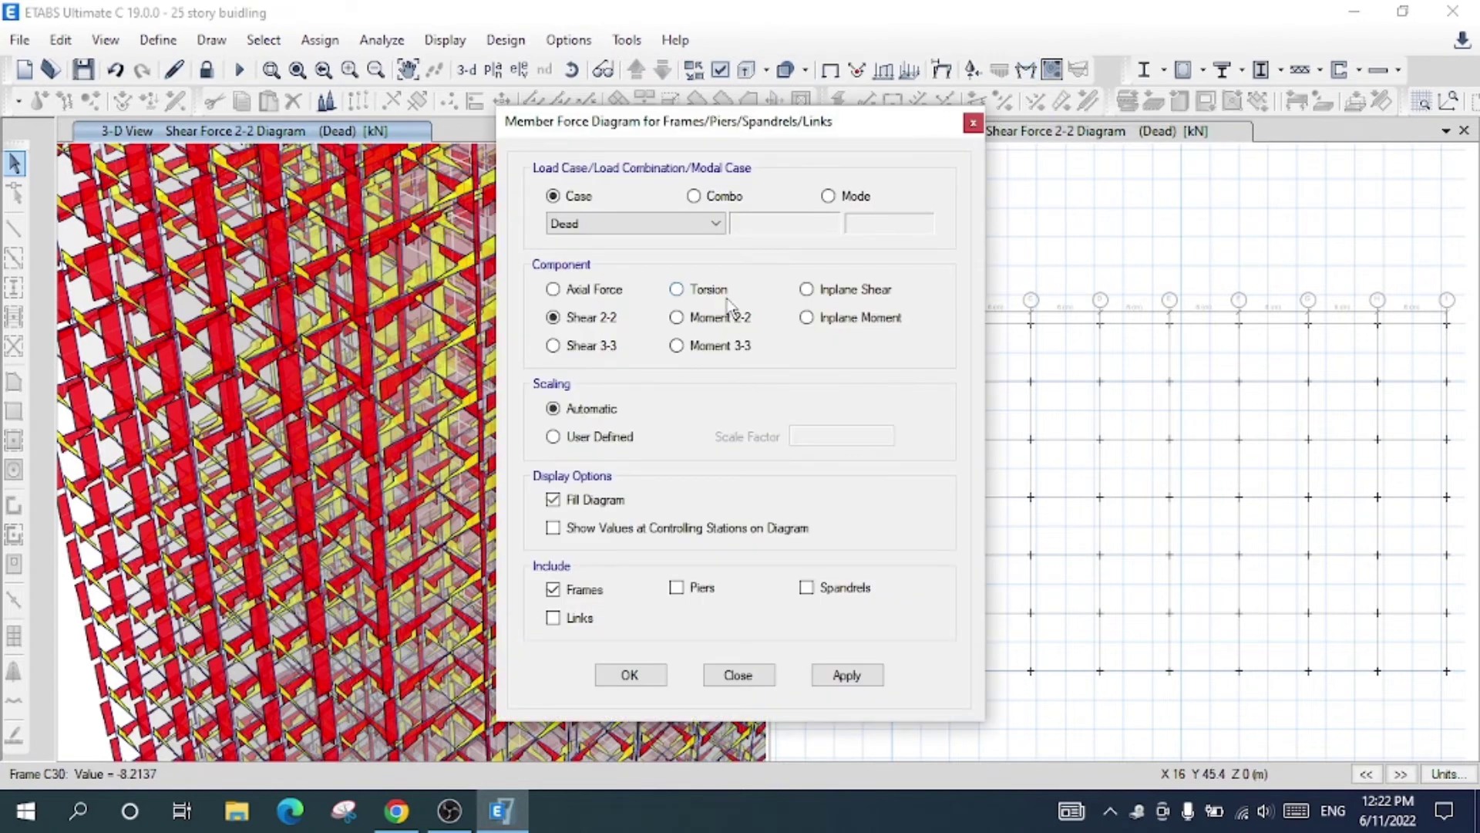
left_click(735, 354)
left_click(832, 682)
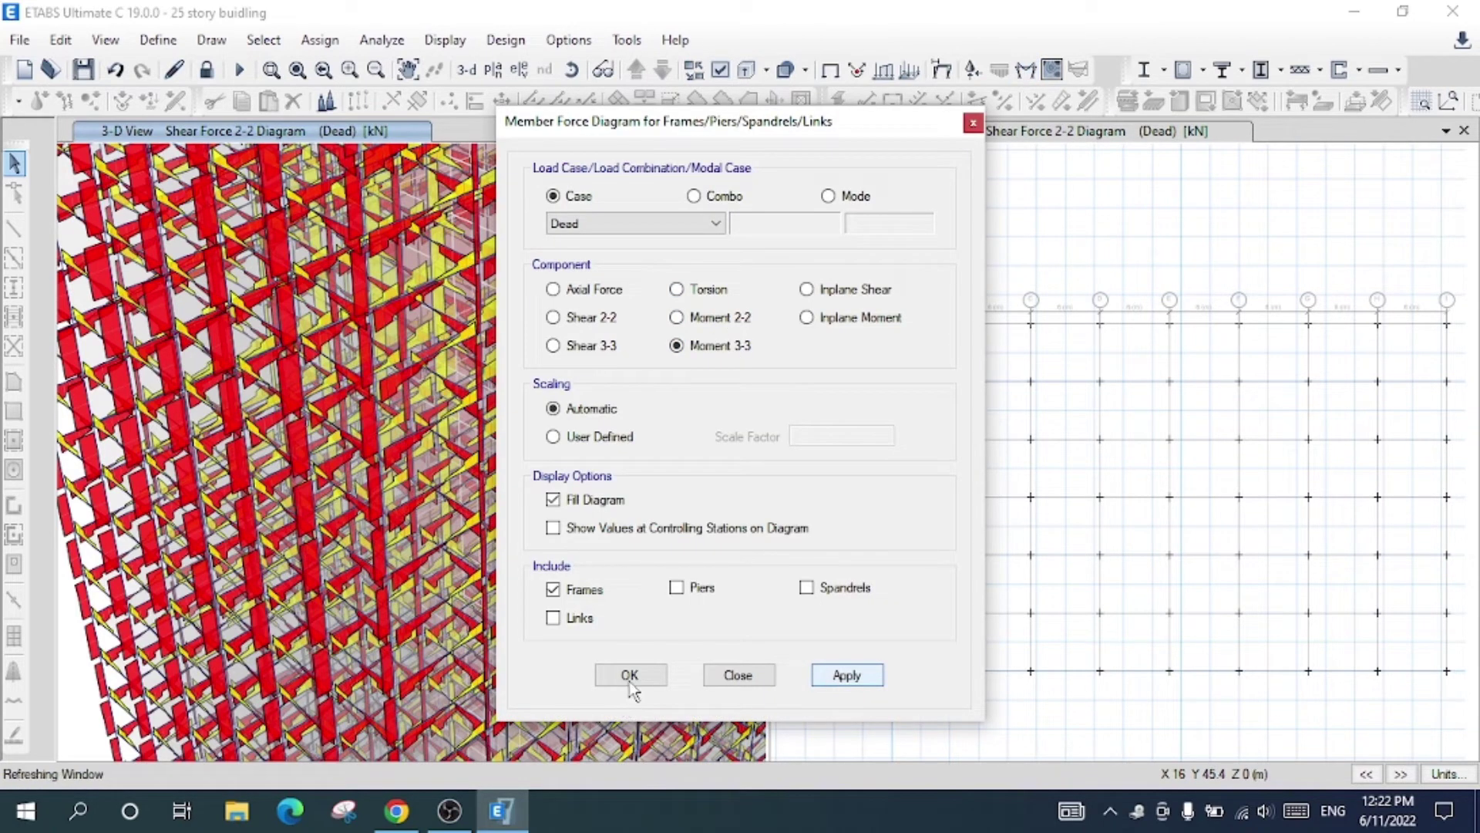
left_click(630, 678)
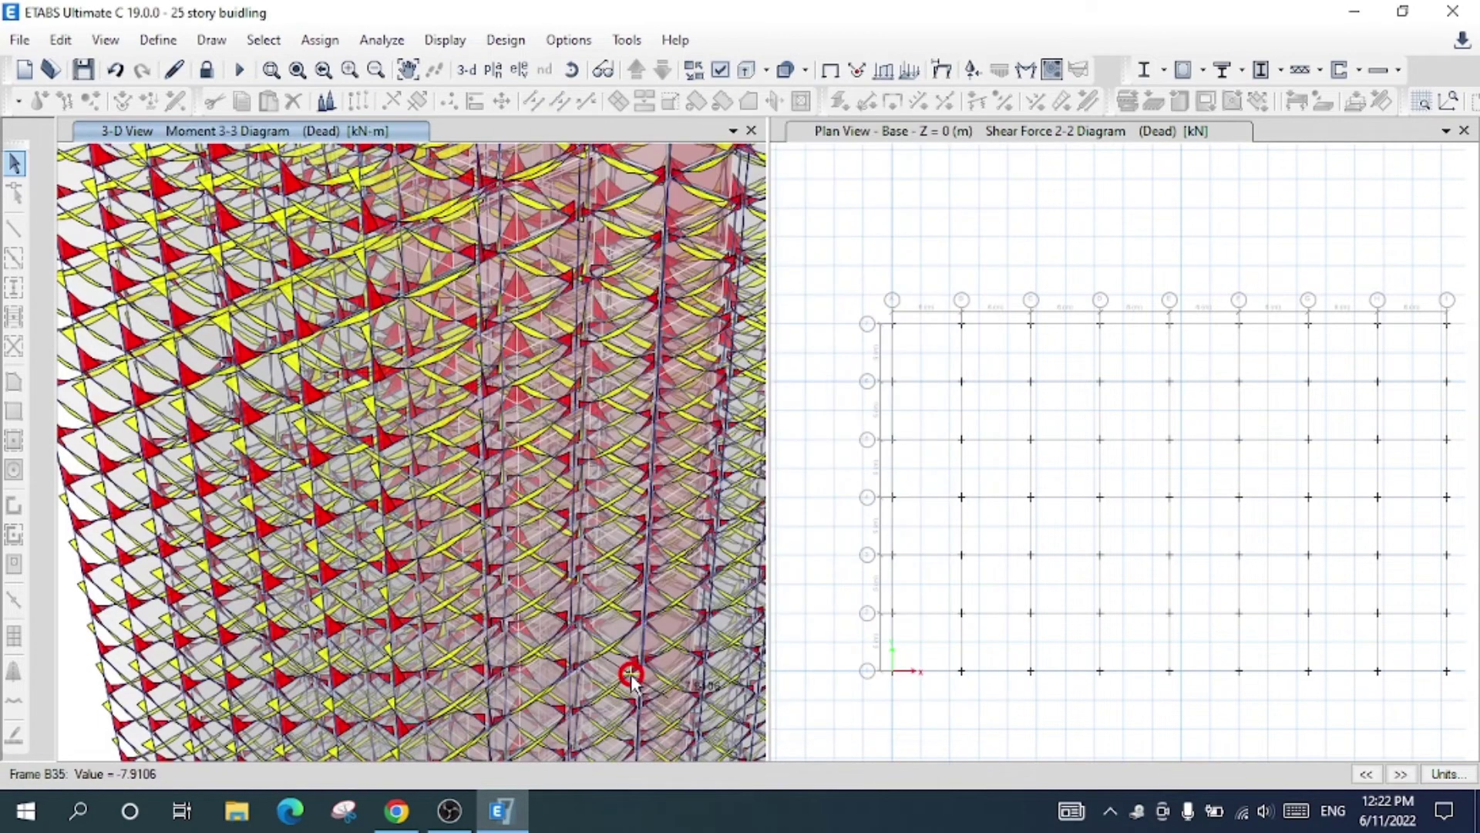
scroll(568, 597, "up", 5)
scroll(568, 598, "down", 5)
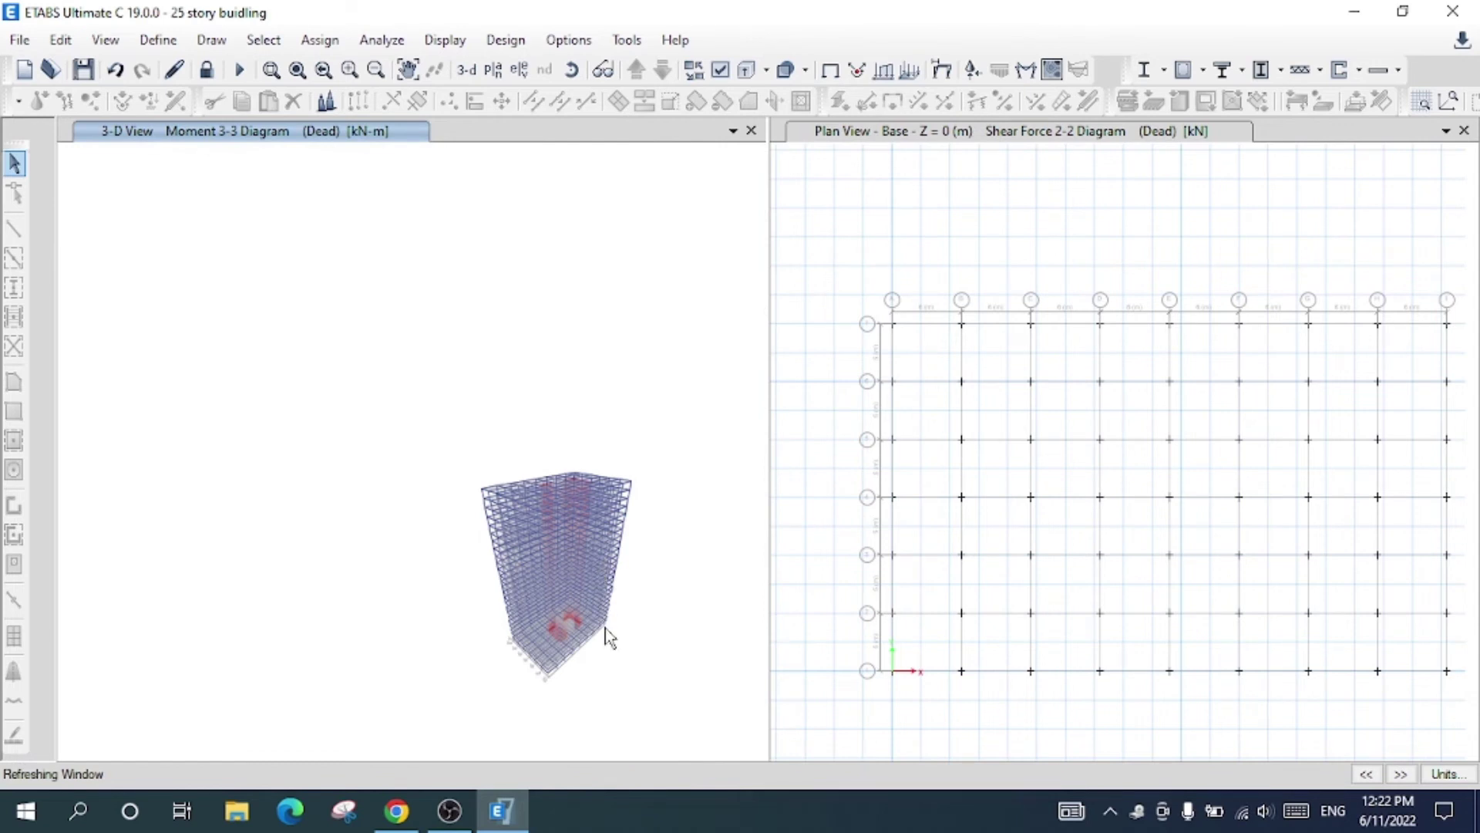
scroll(609, 643, "up", 3)
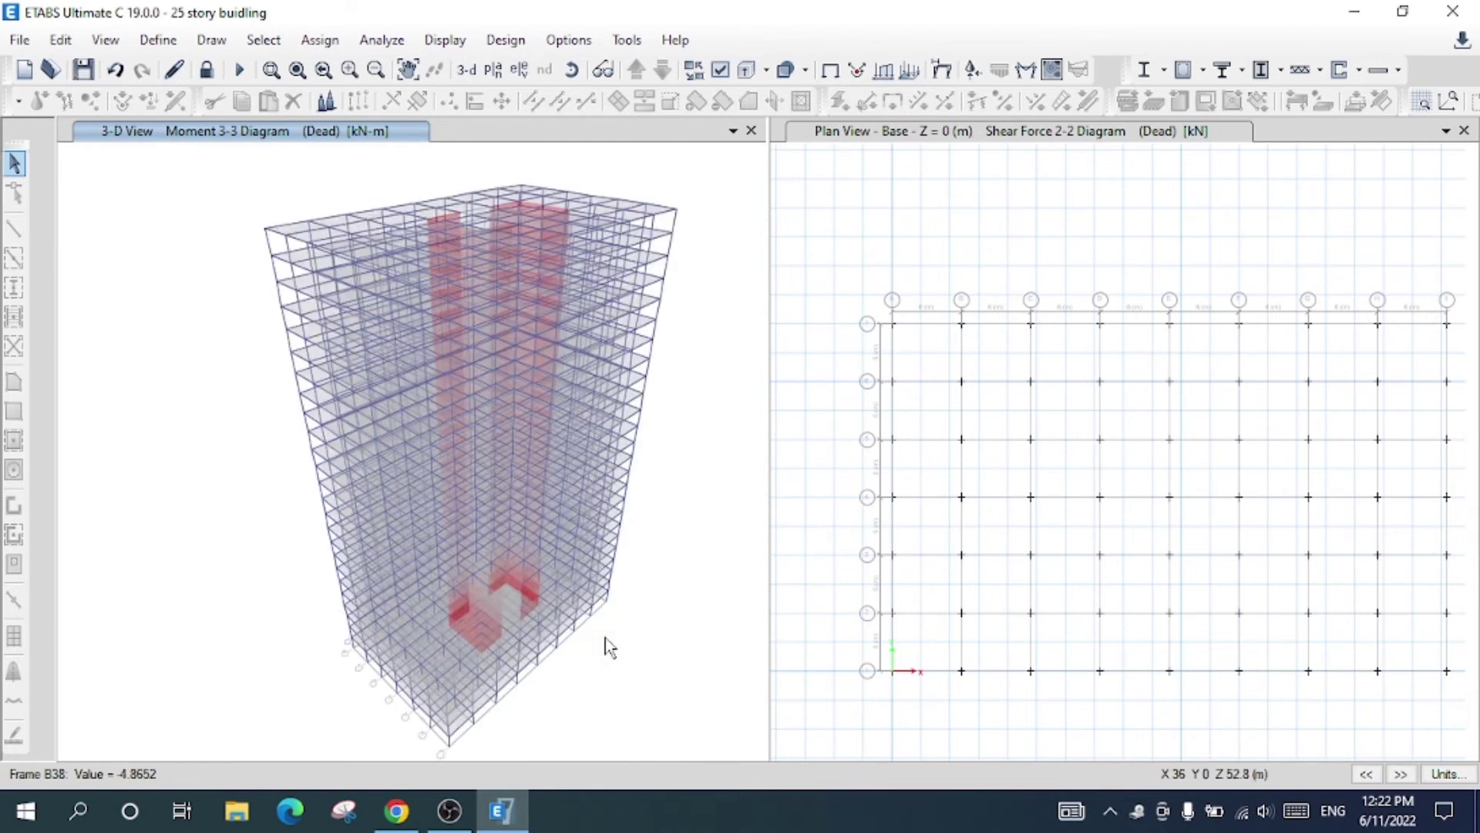
Switch the 3-D view to elevation F and inspect the Moment 3-3 diagram up close.
left_click(525, 74)
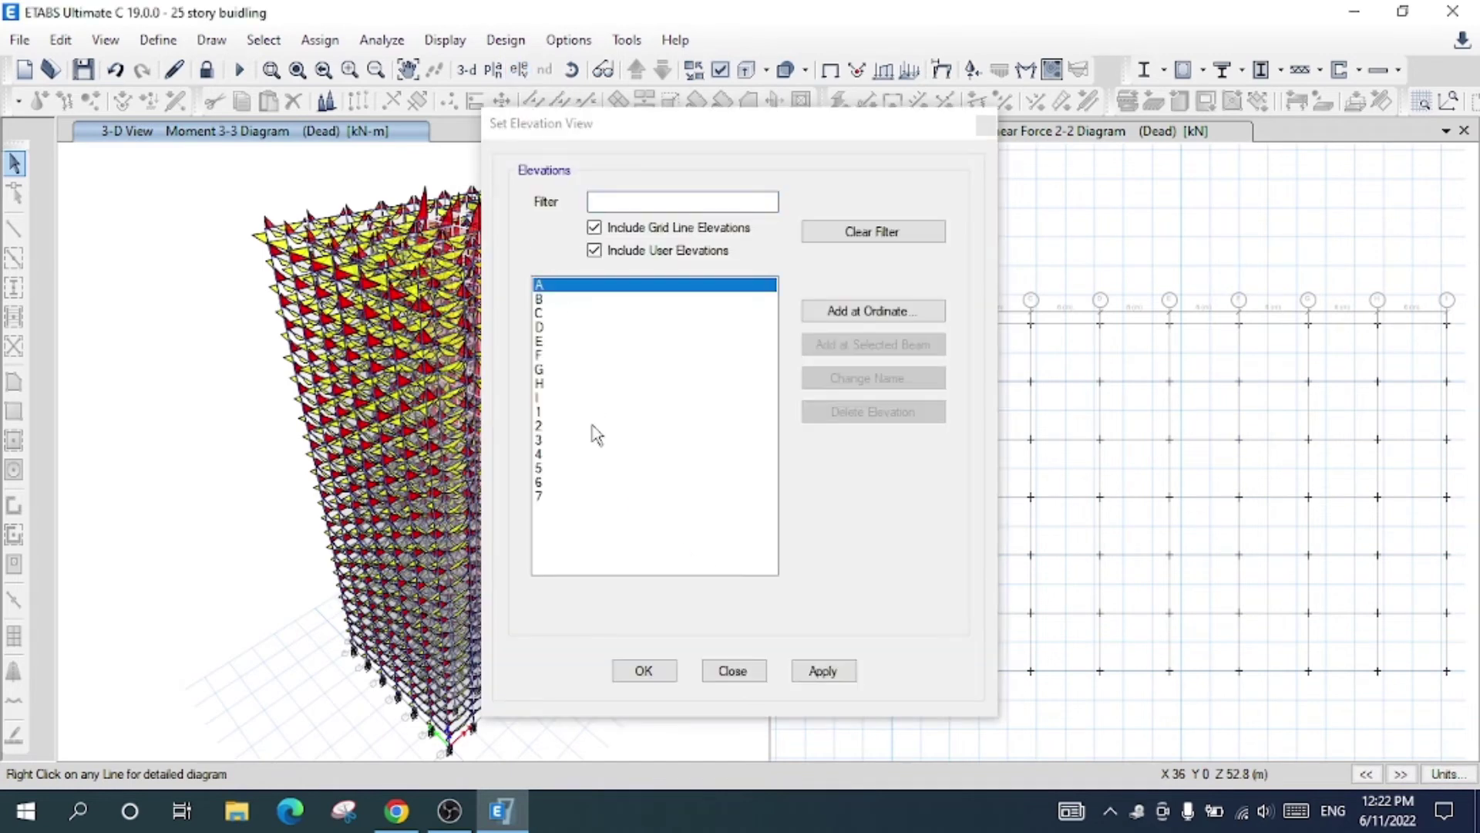
left_click(576, 360)
left_click(640, 670)
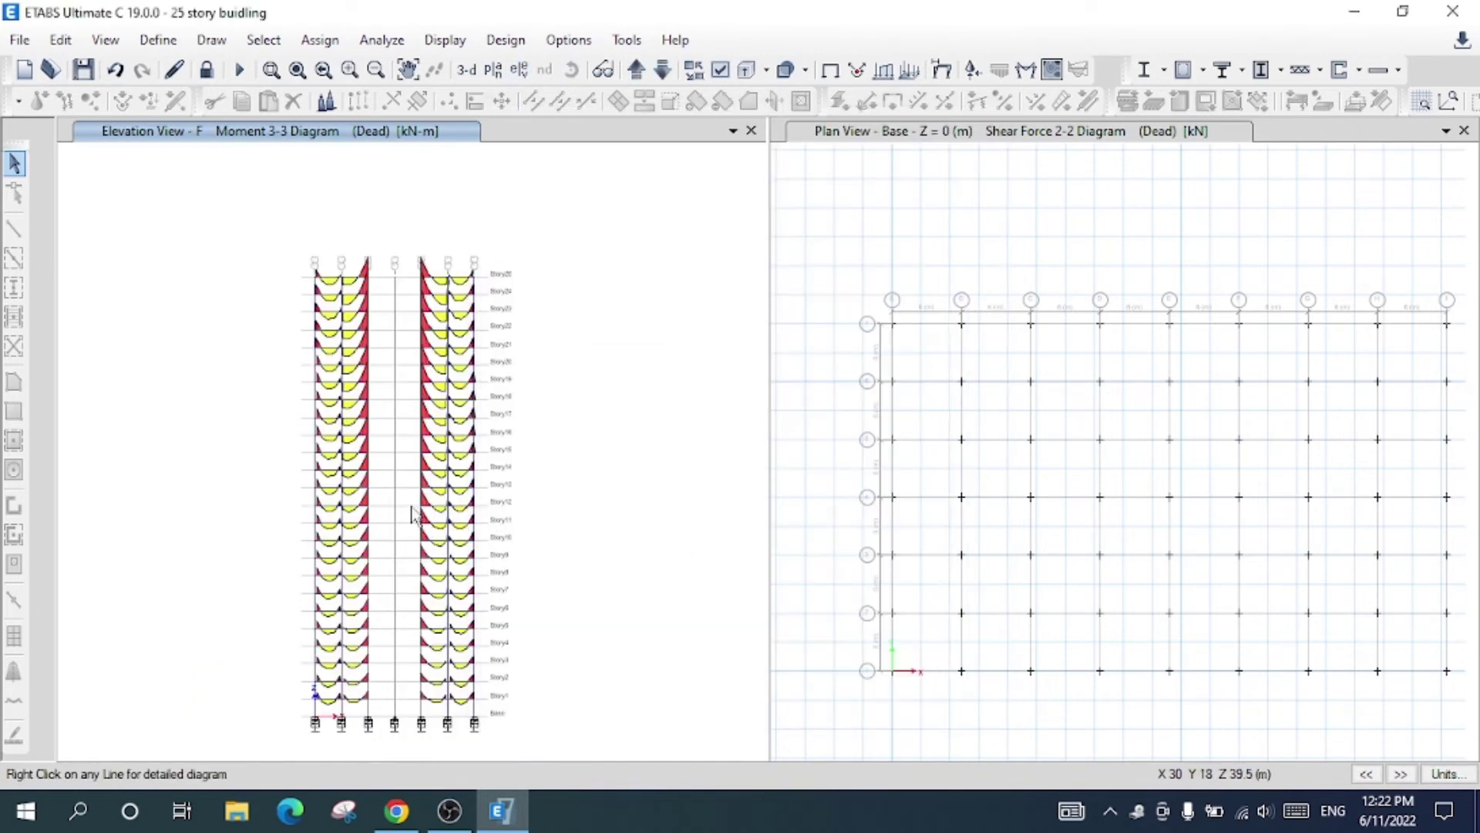
scroll(424, 502, "up", 3)
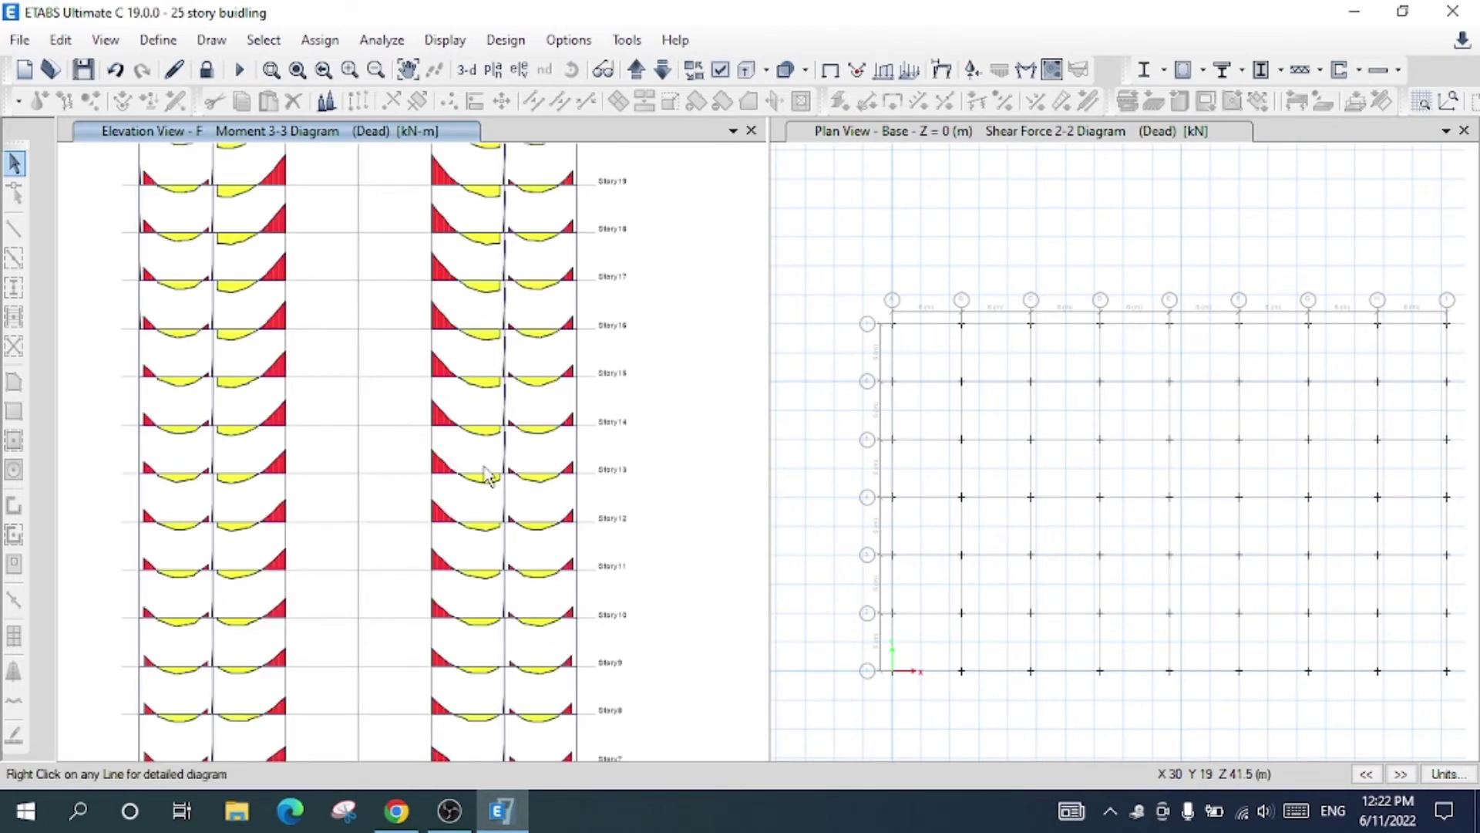
Show values at the controlling stations on the Moment 3-3 diagram in elevation F.
left_click(1027, 70)
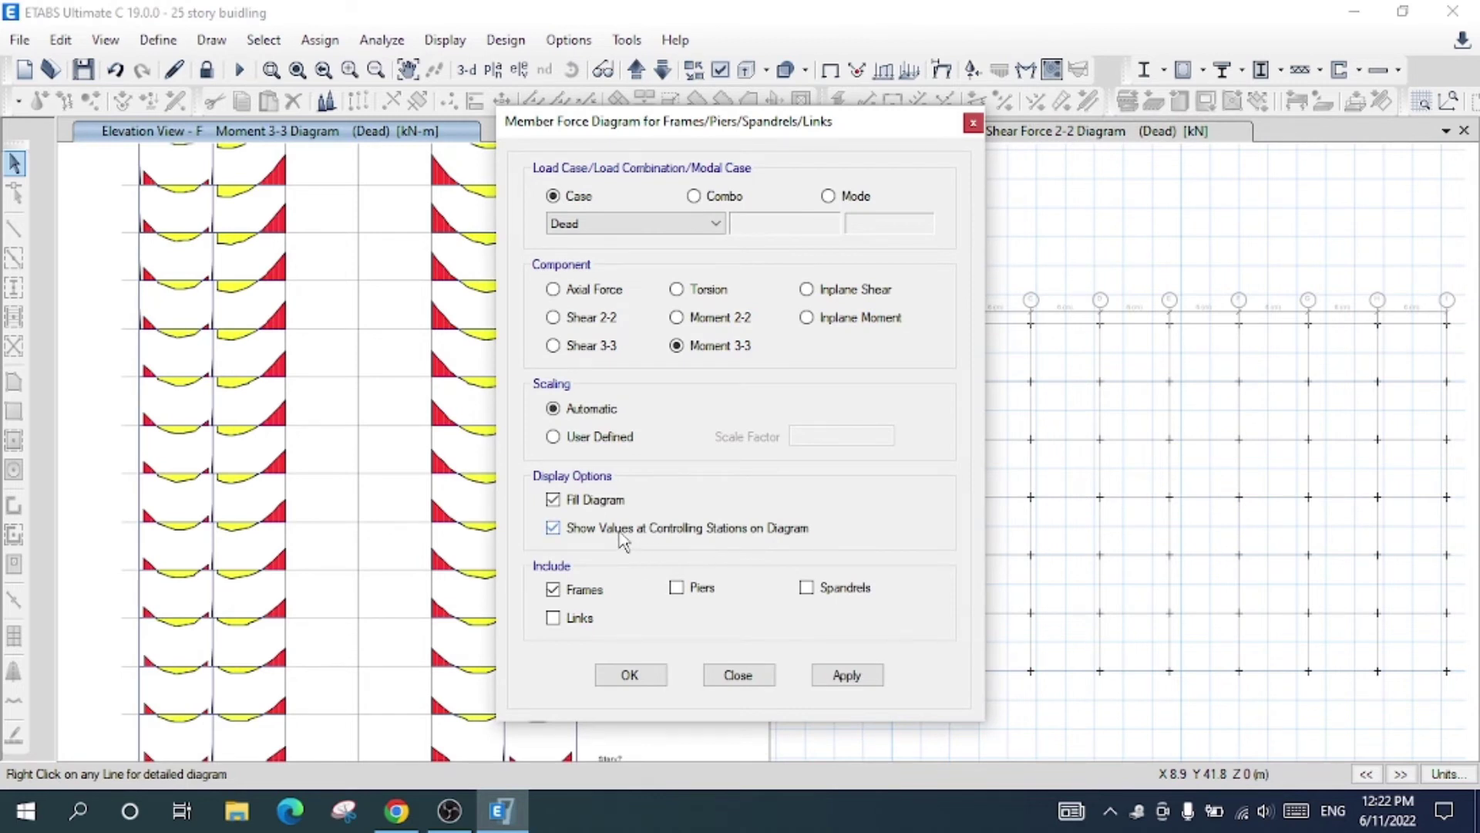
left_click(846, 676)
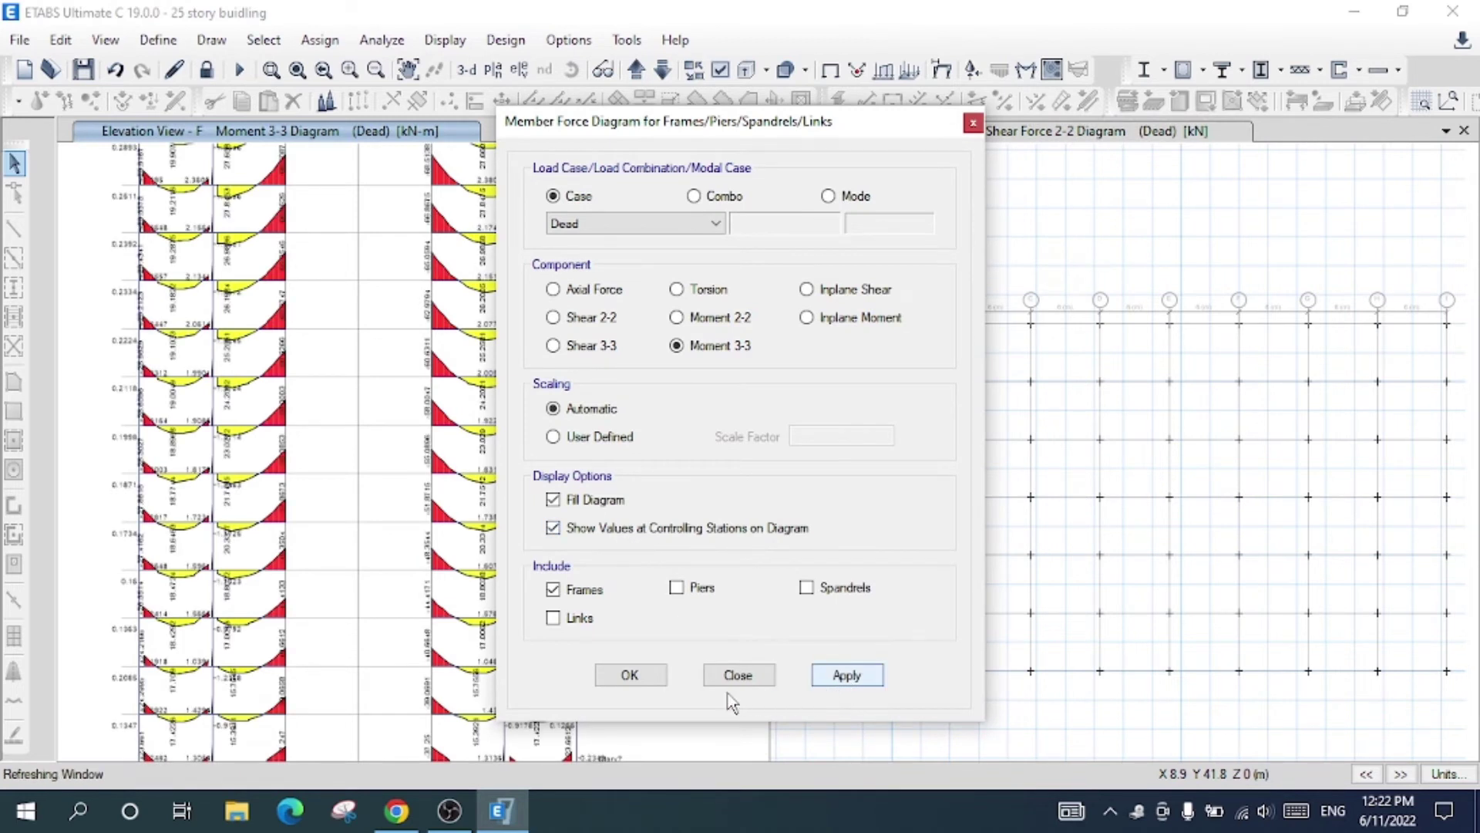
left_click(630, 676)
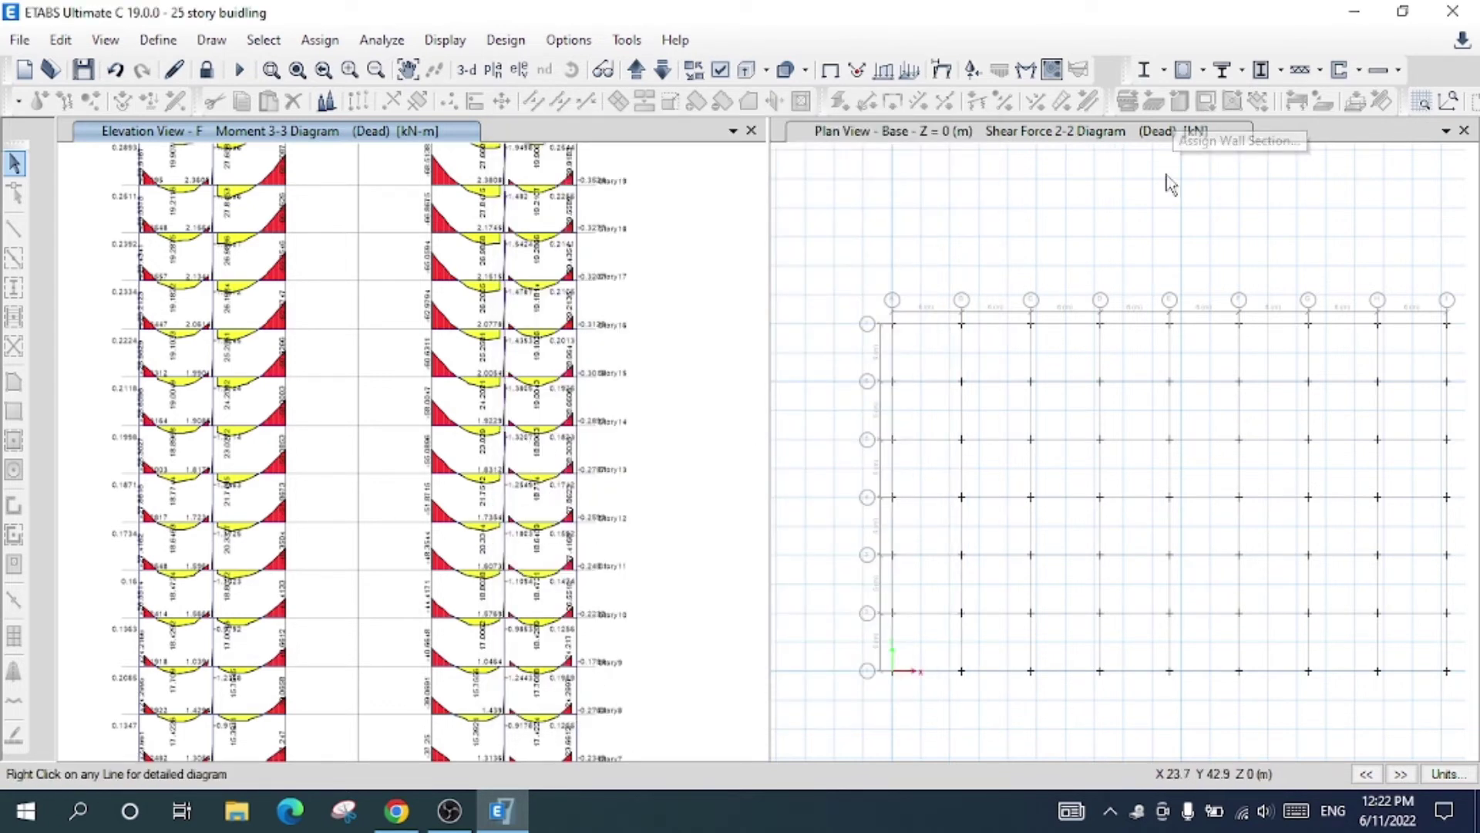
Examine the load combinations and load cases available for the member force diagram.
left_click(1027, 71)
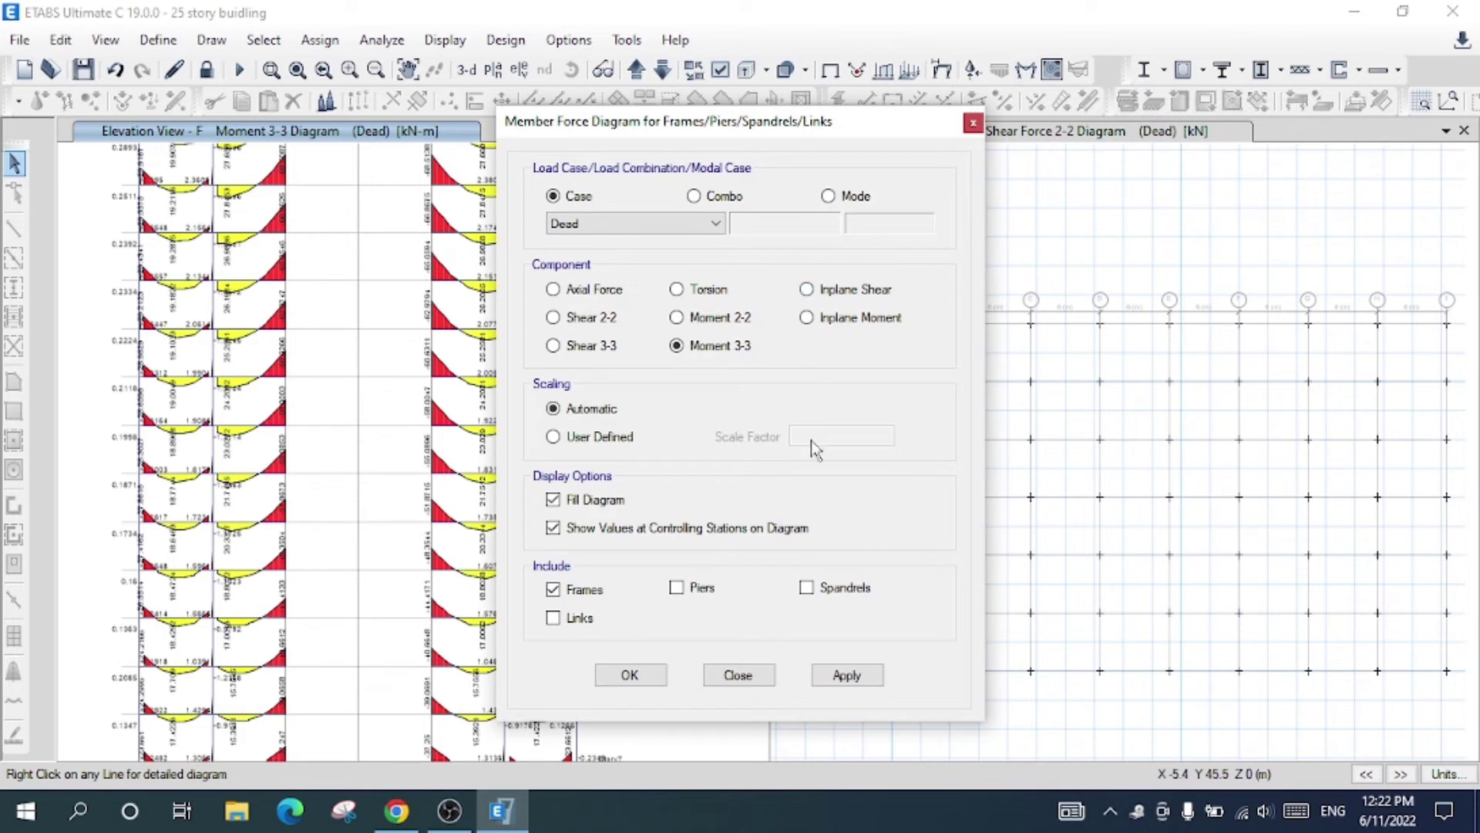
left_click(721, 199)
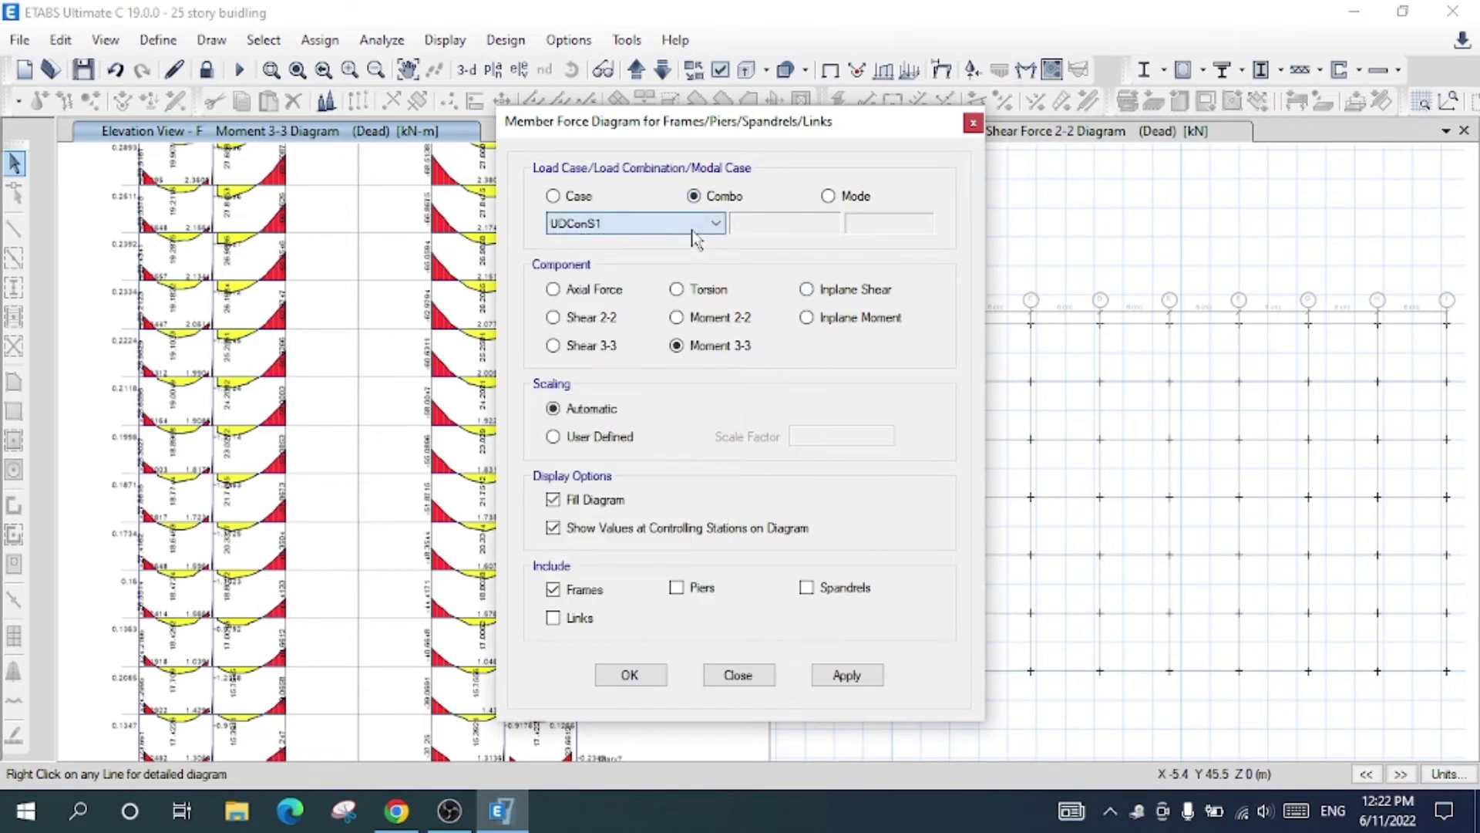
left_click(700, 223)
left_click(899, 416)
left_click(580, 197)
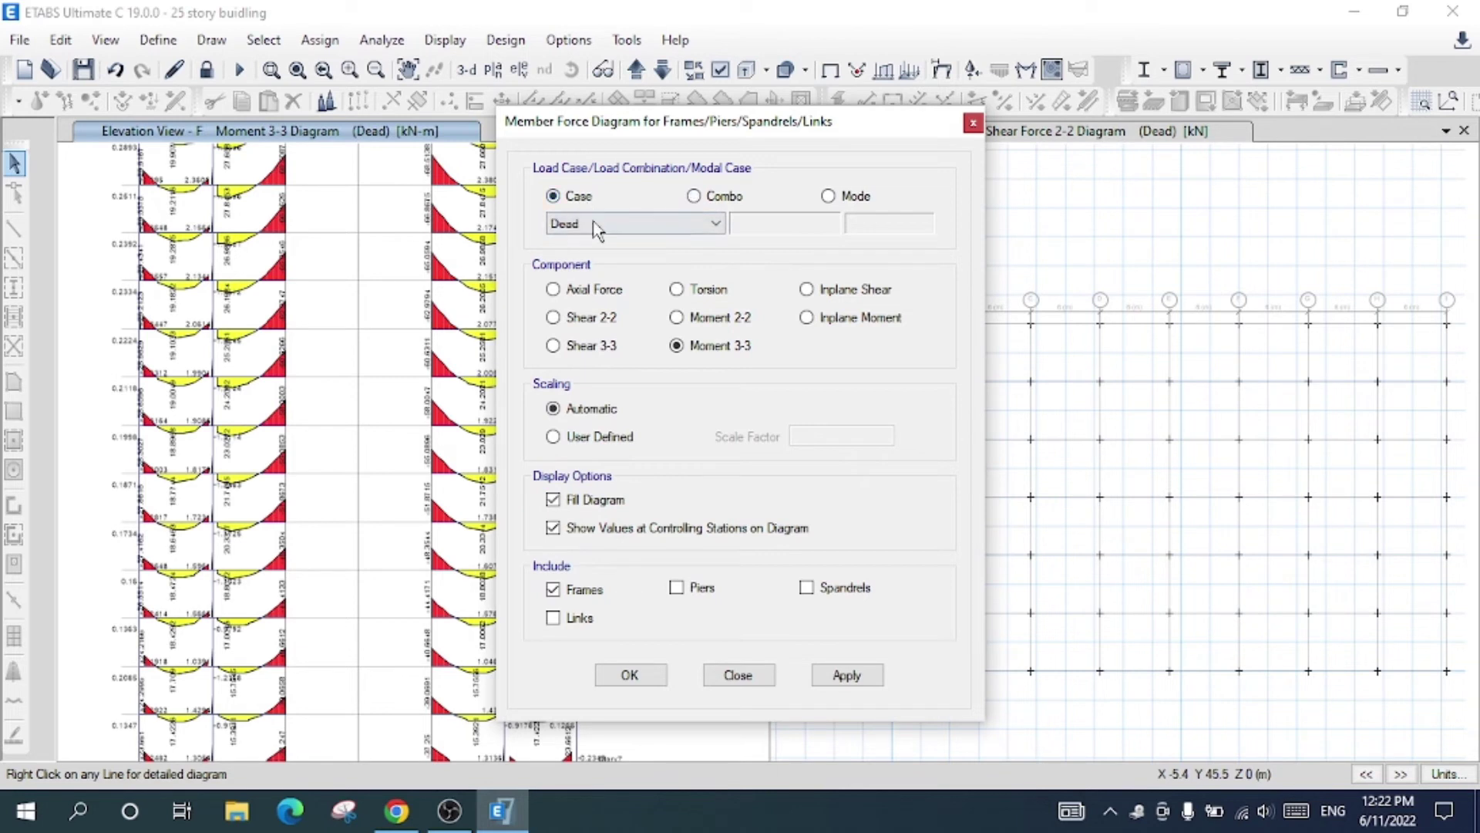
left_click(598, 226)
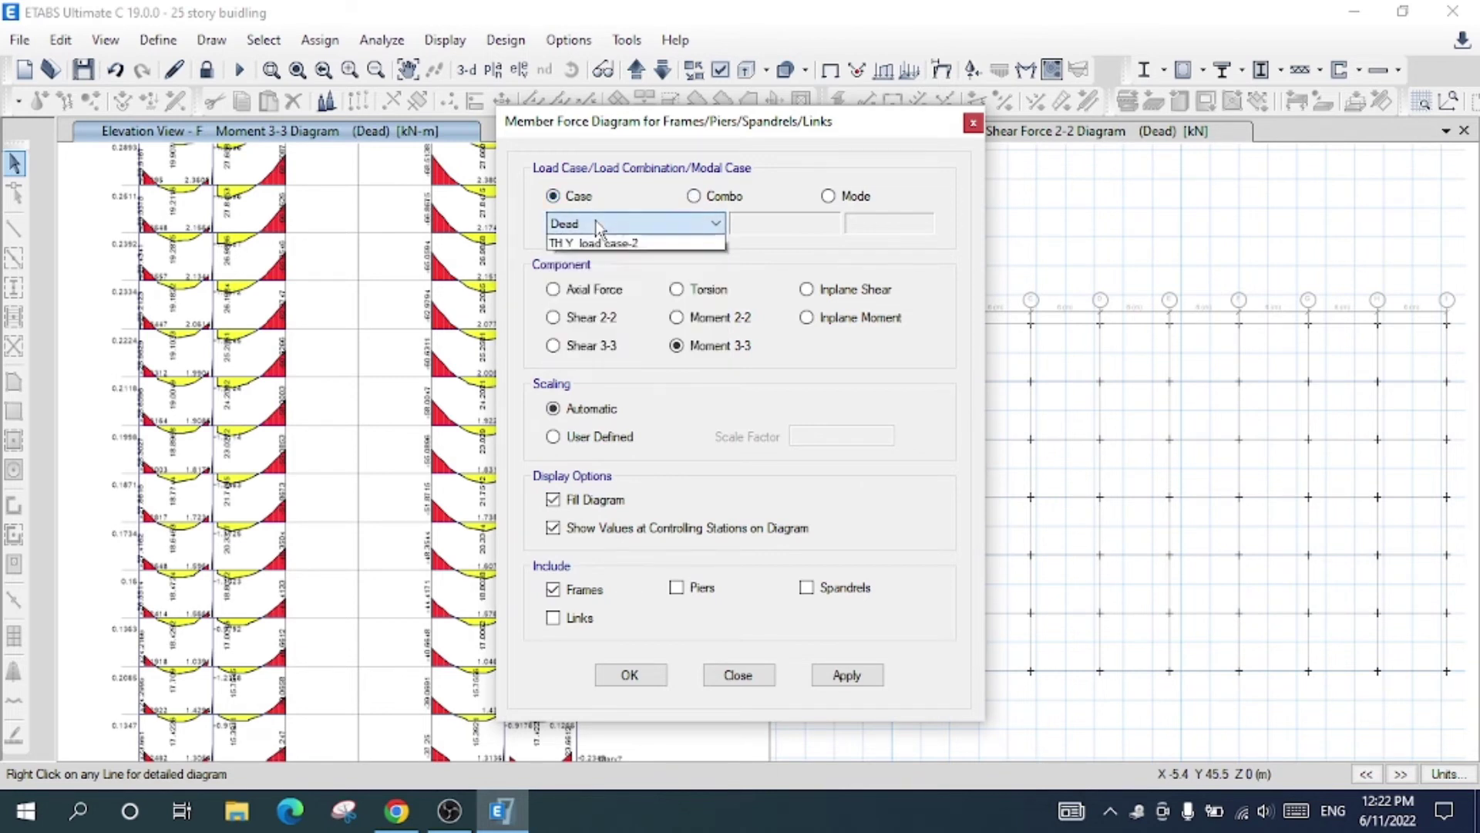
left_click(742, 677)
left_click(742, 677)
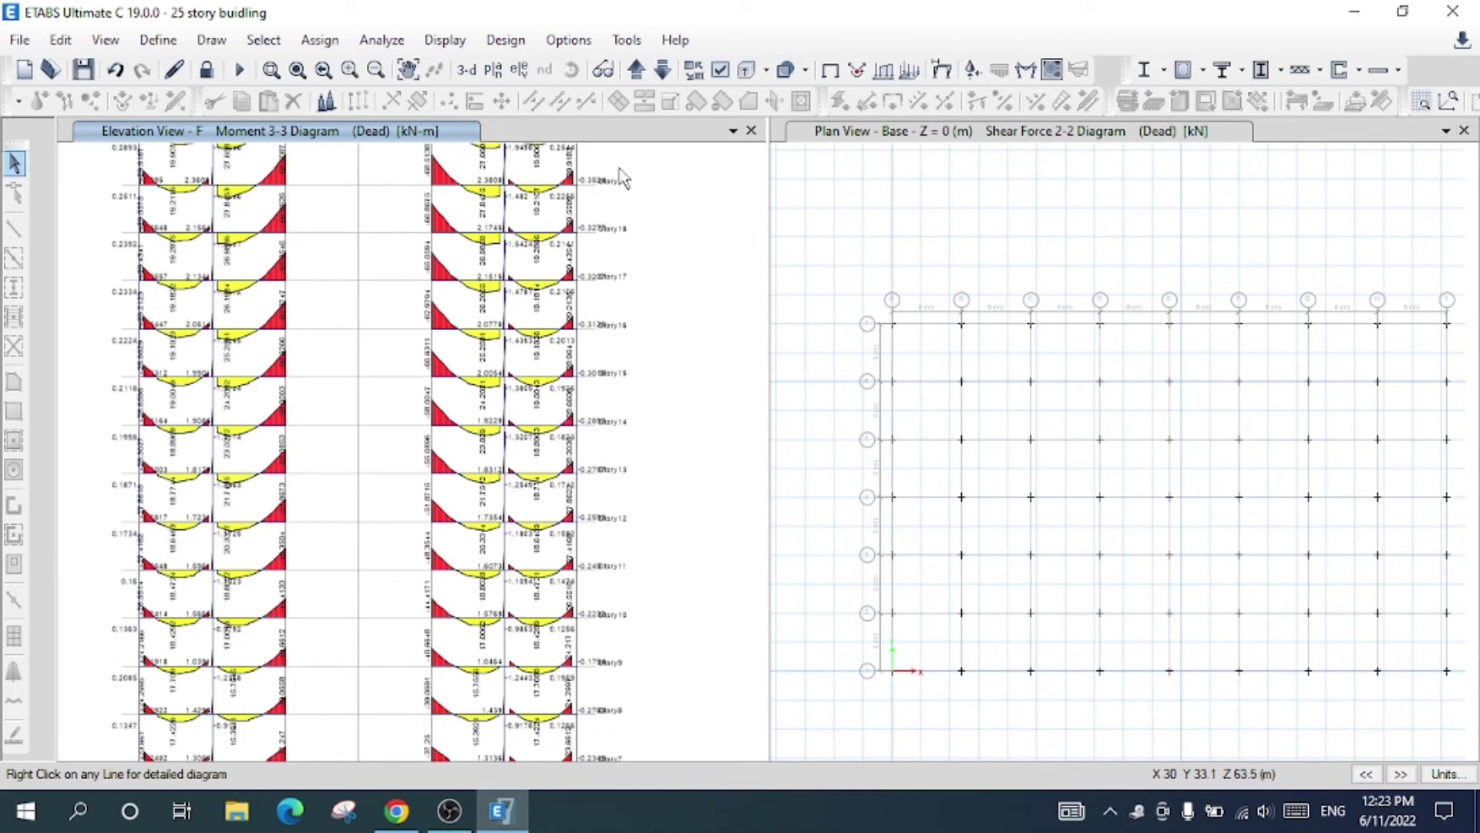
Return to the default 3-D view and review the concrete frame design preferences, accepting the ACI 318-19 settings.
left_click(480, 70)
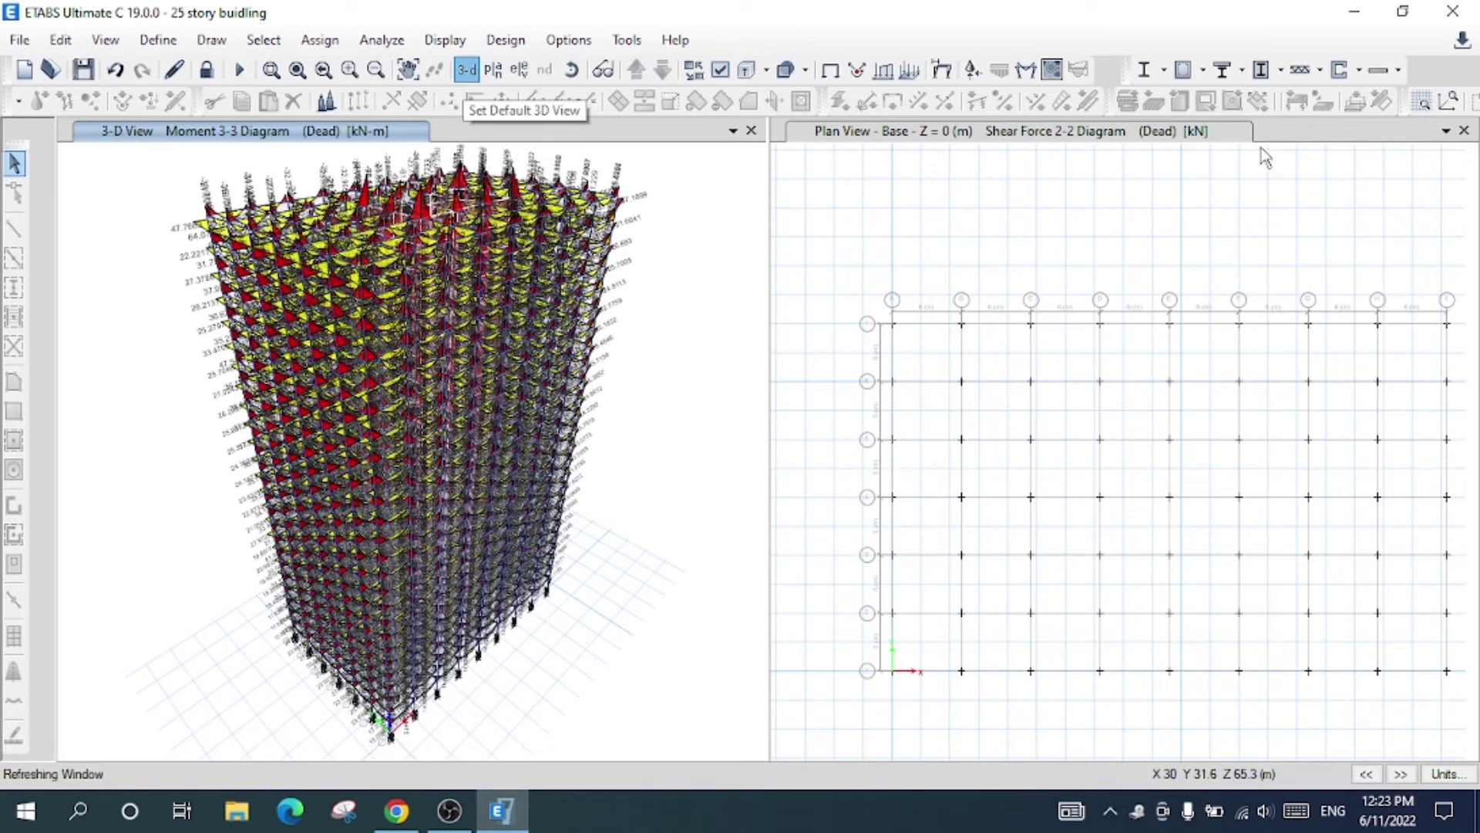
left_click(1205, 70)
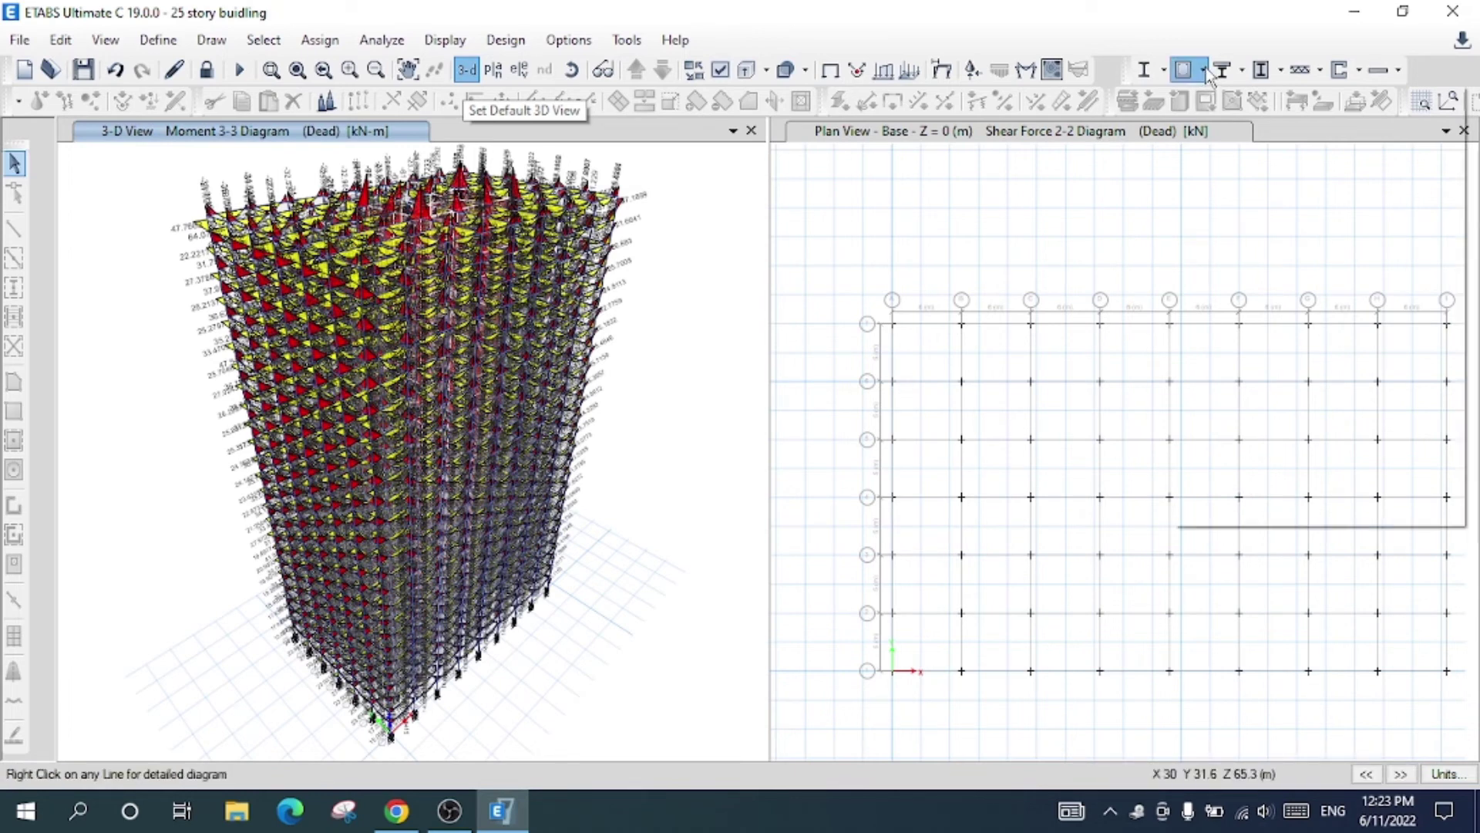
left_click(1204, 70)
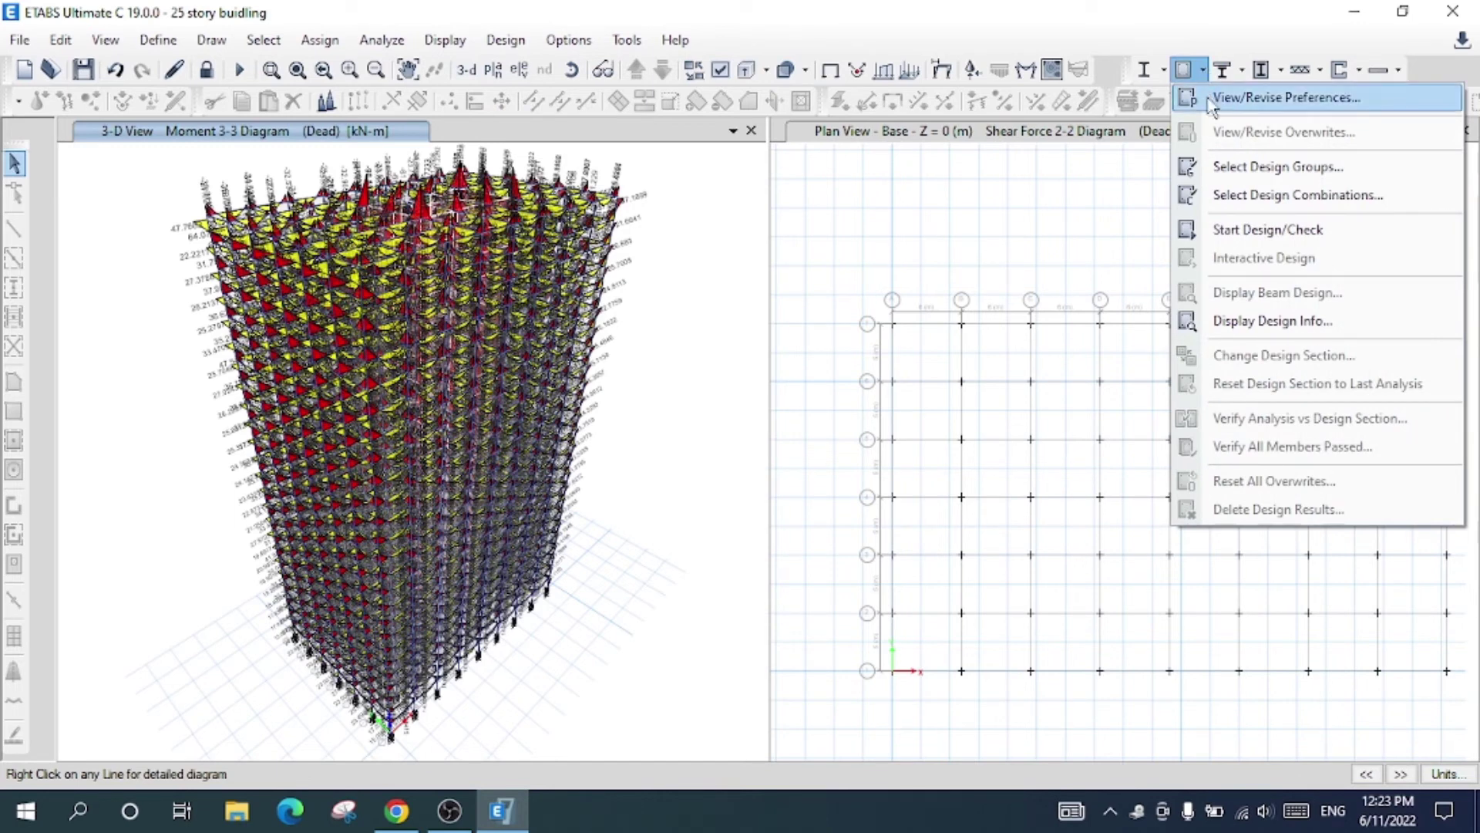
left_click(1210, 99)
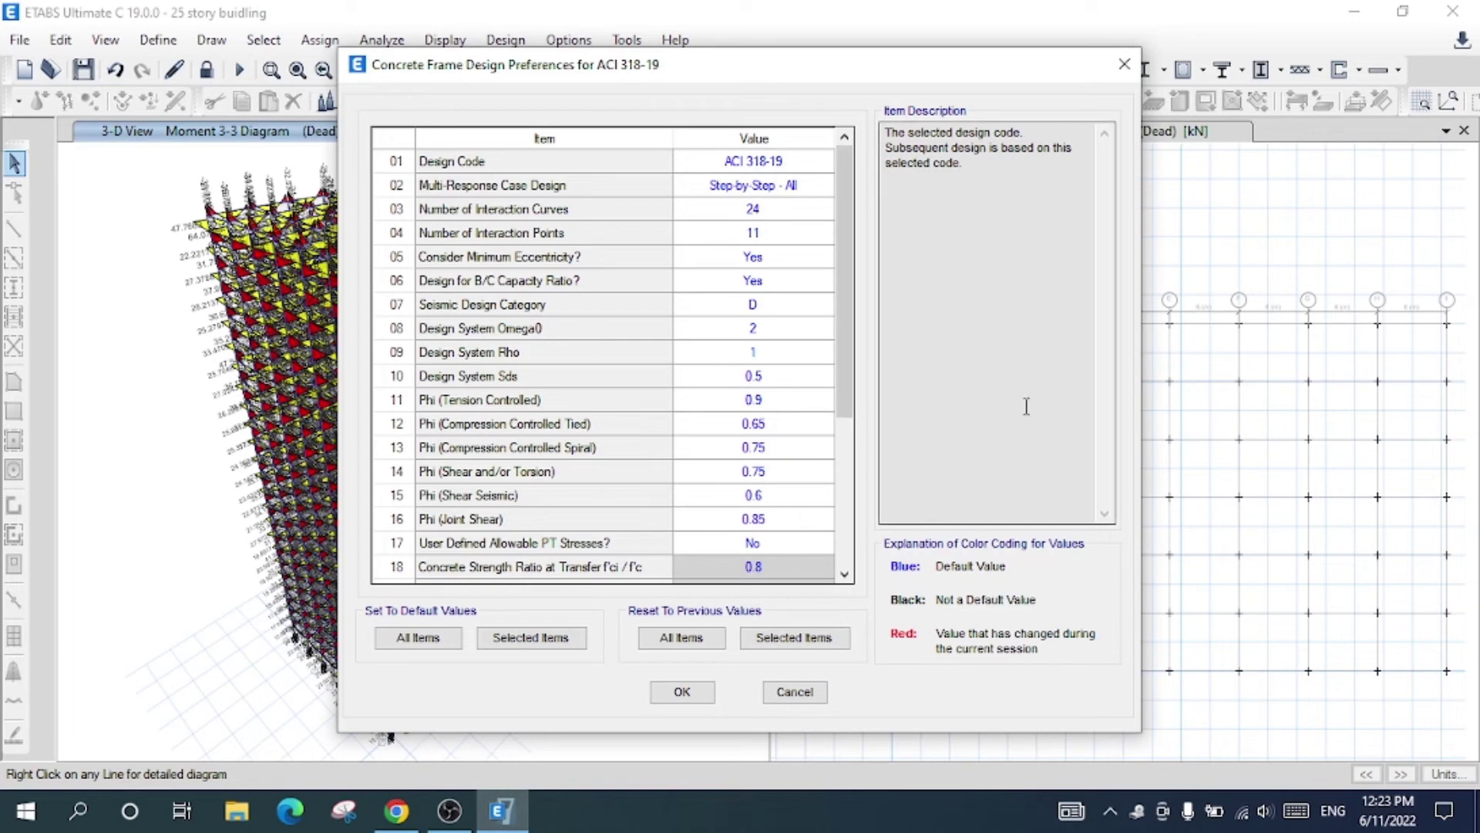
left_click(679, 693)
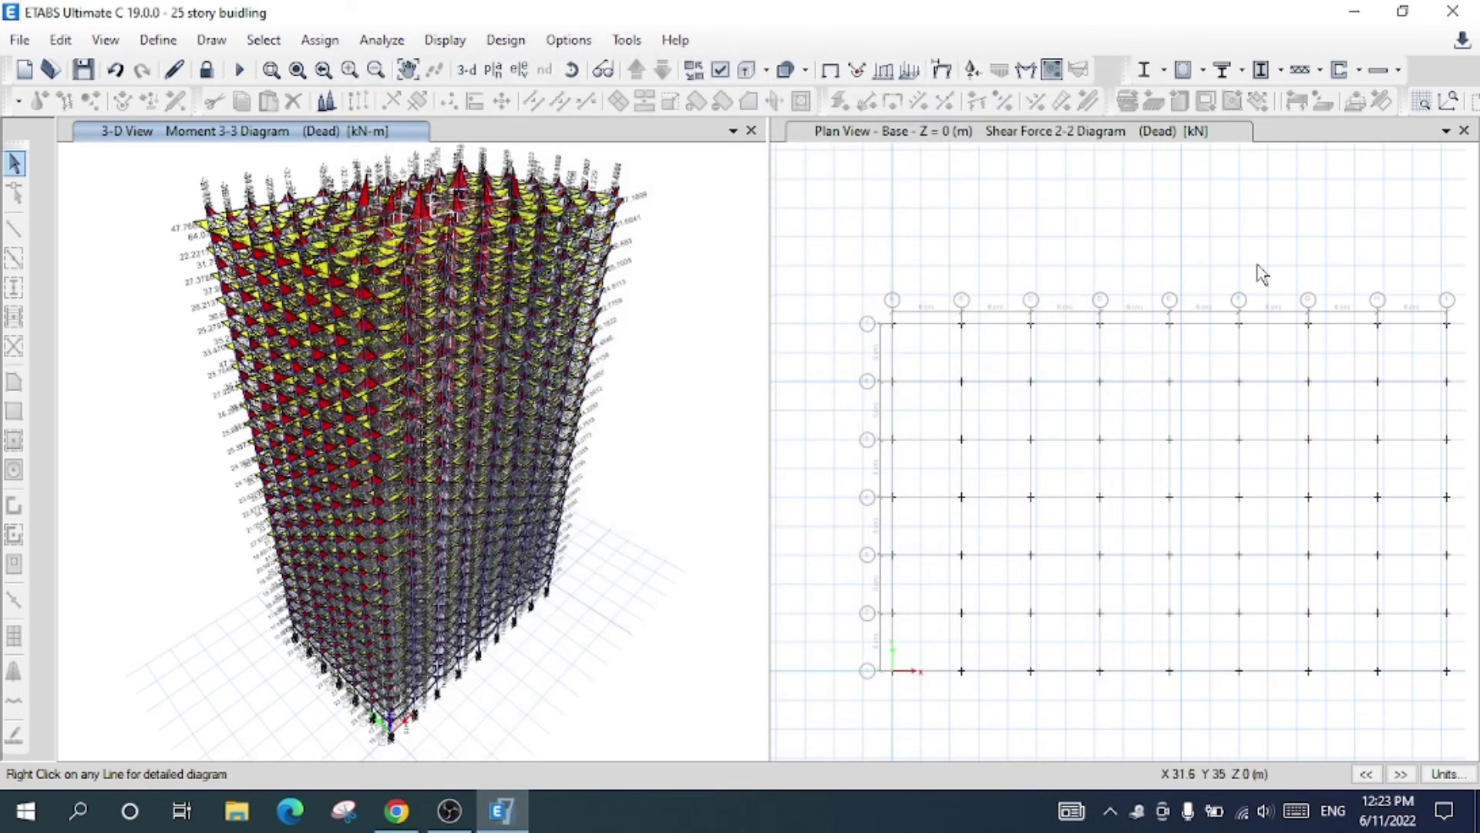
Run the concrete frame design check on the building.
left_click(1202, 71)
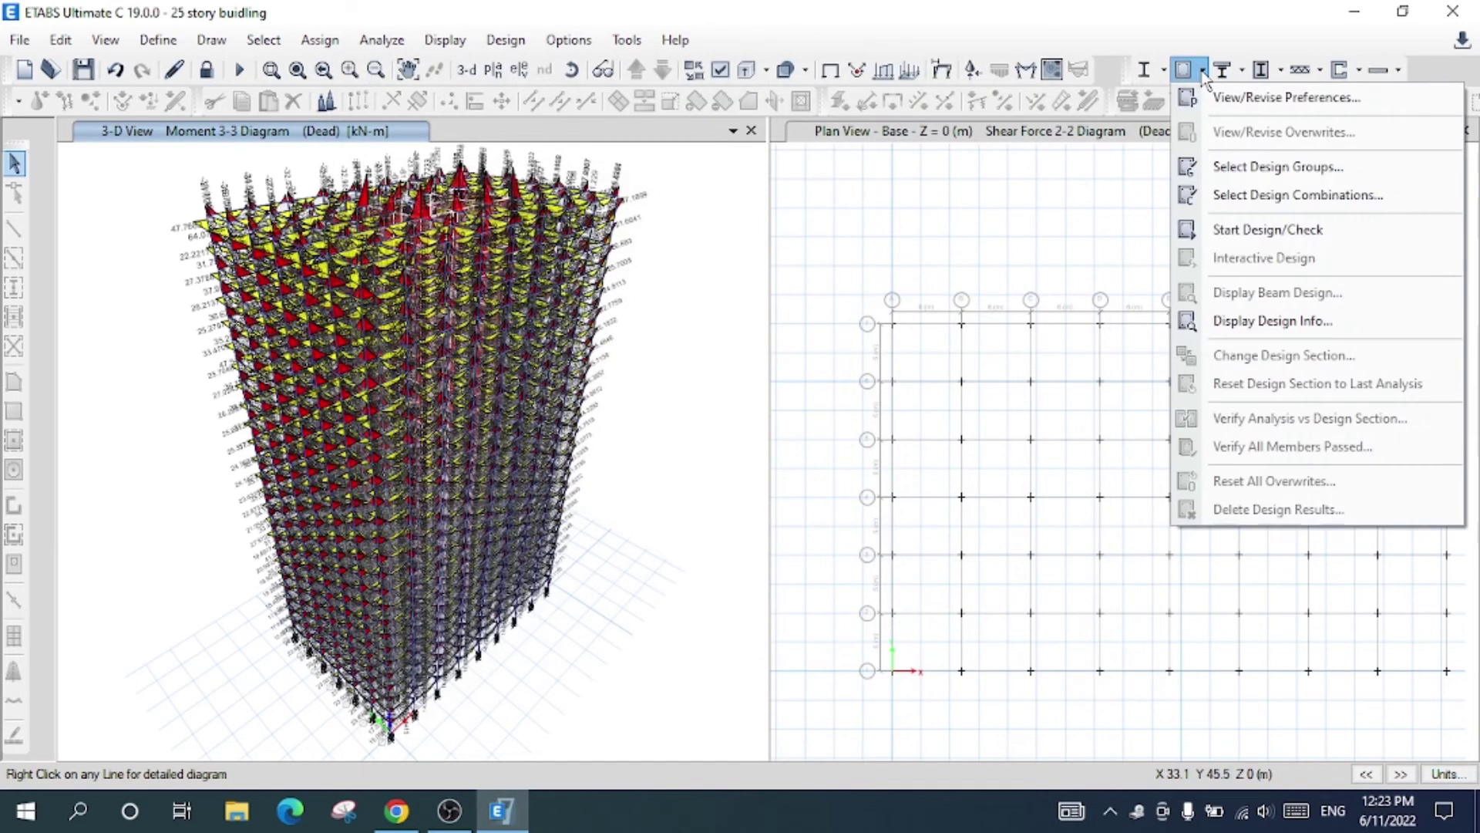
left_click(1271, 240)
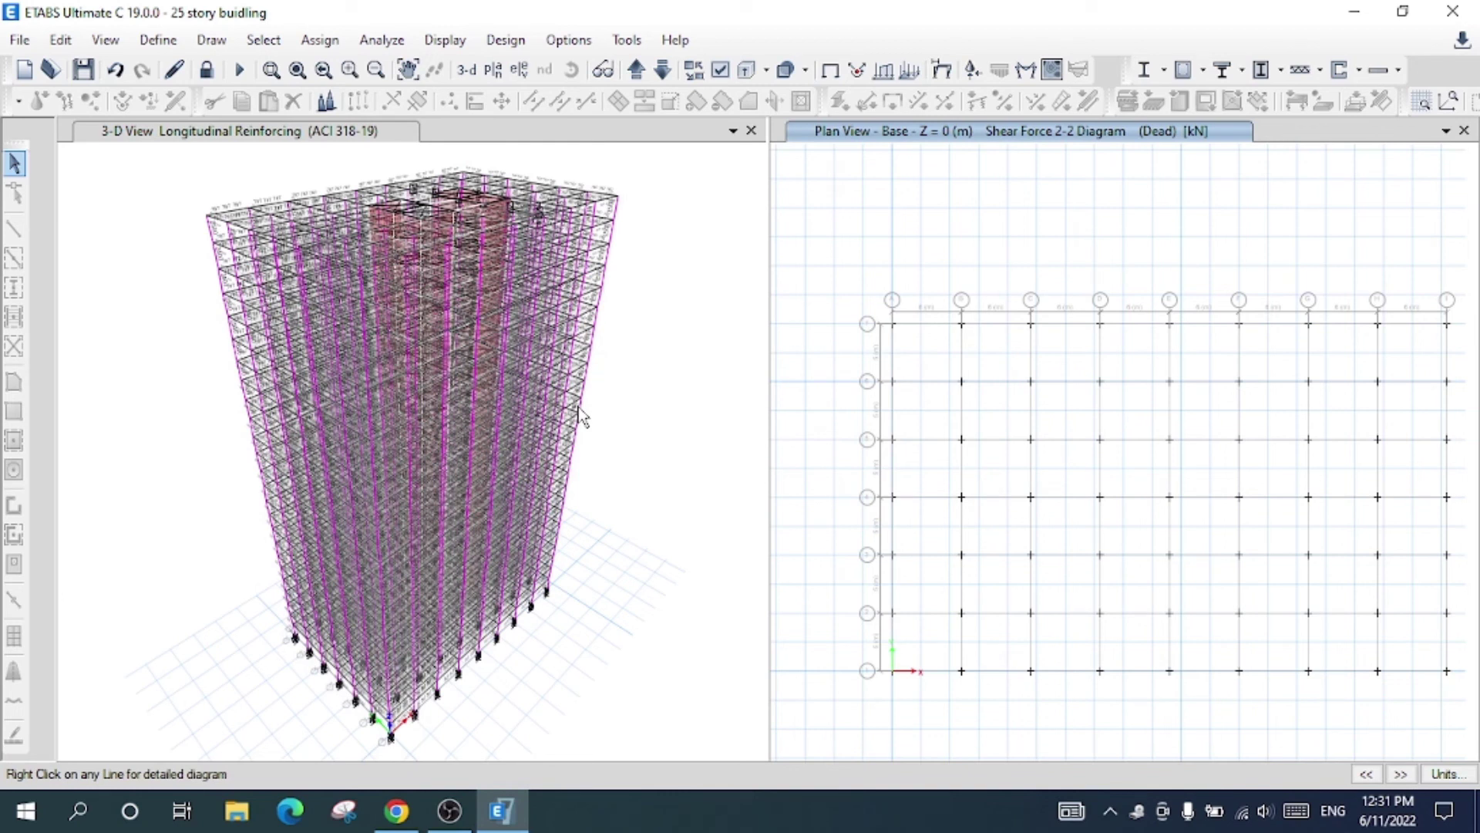
Open the concrete column design information for the Story3 corner column in the 3-D view.
left_click(524, 652)
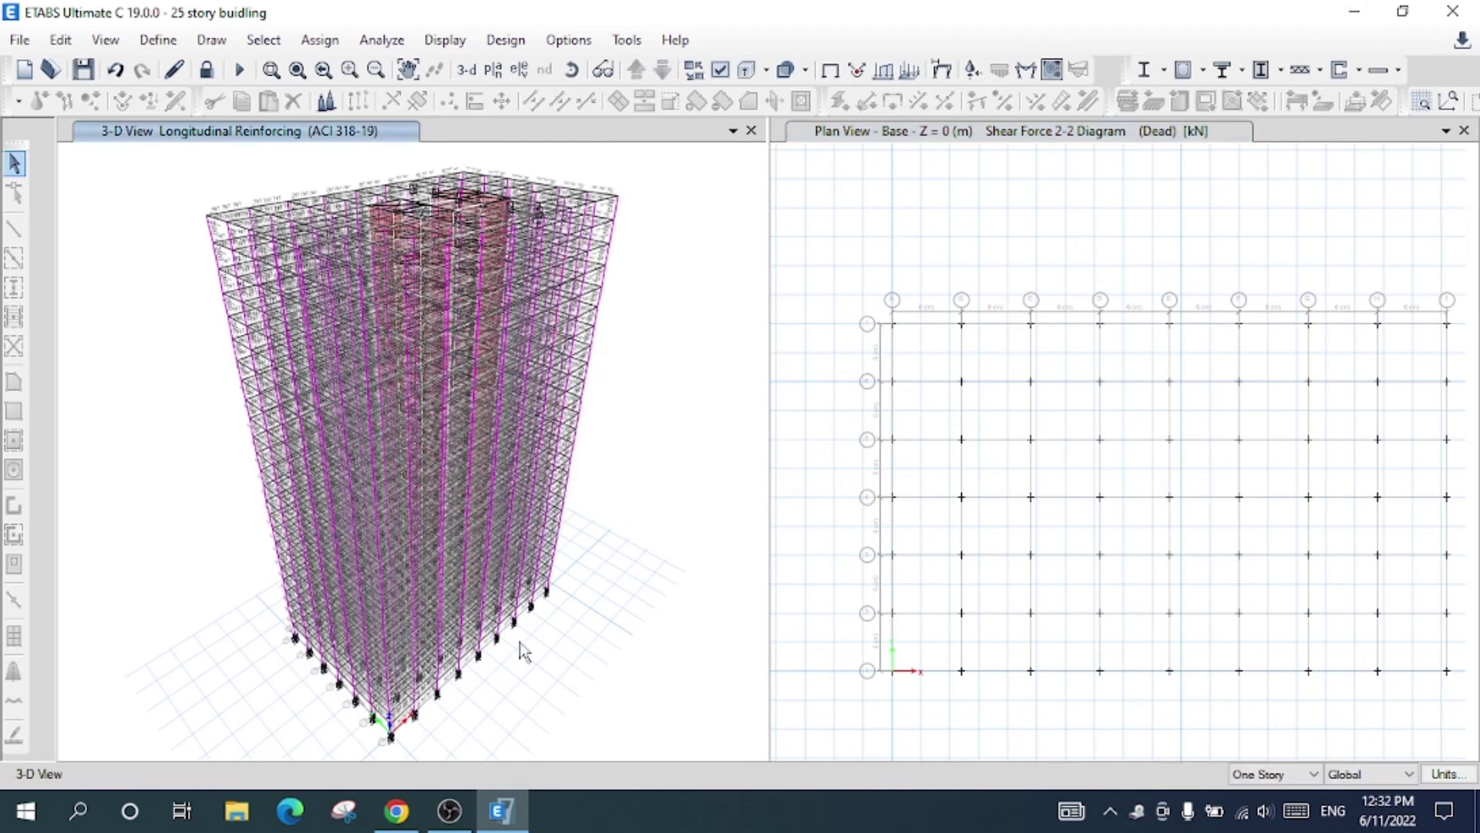
scroll(559, 574, "up", 5)
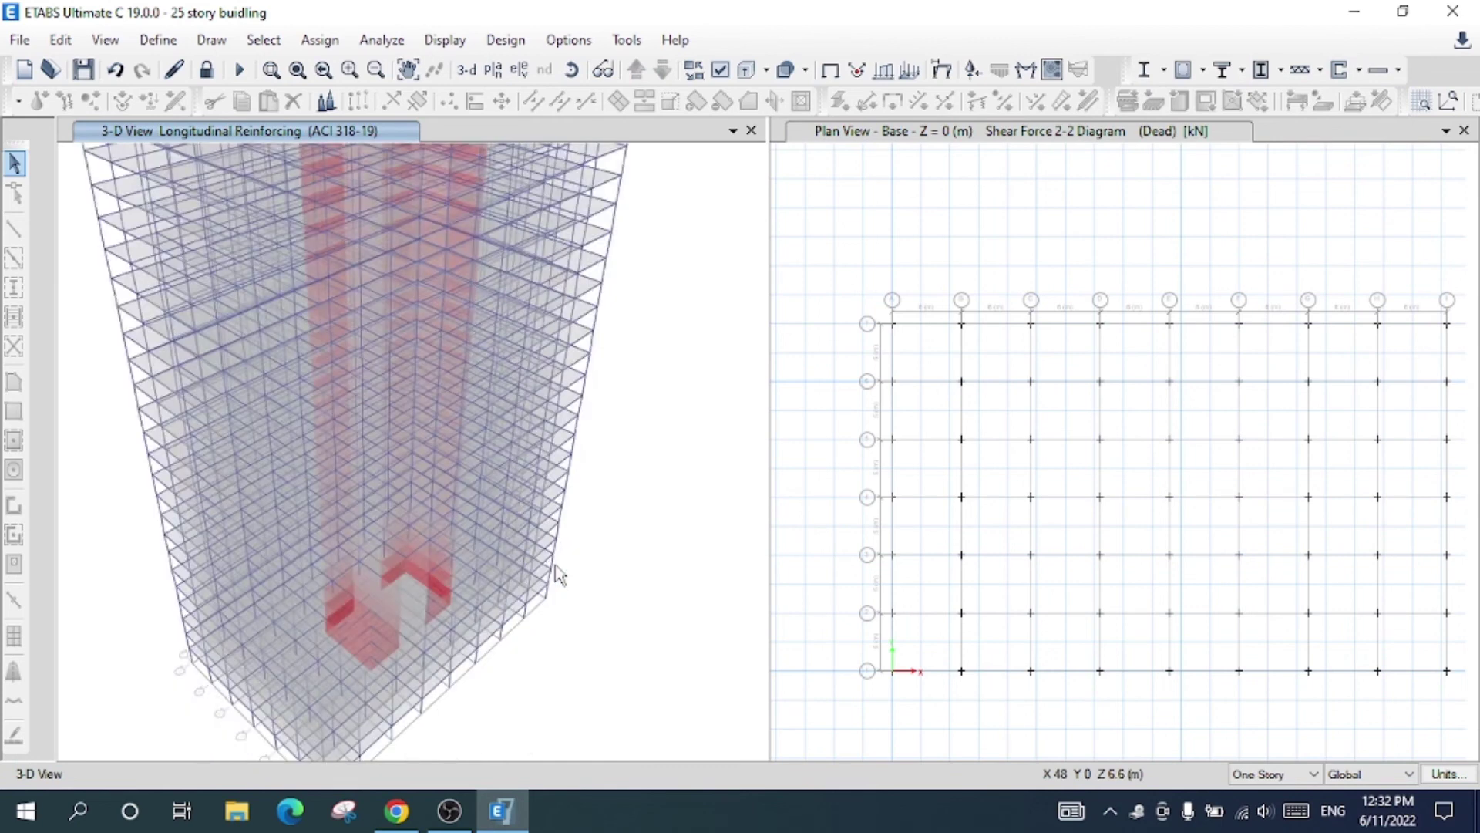
scroll(559, 575, "up", 2)
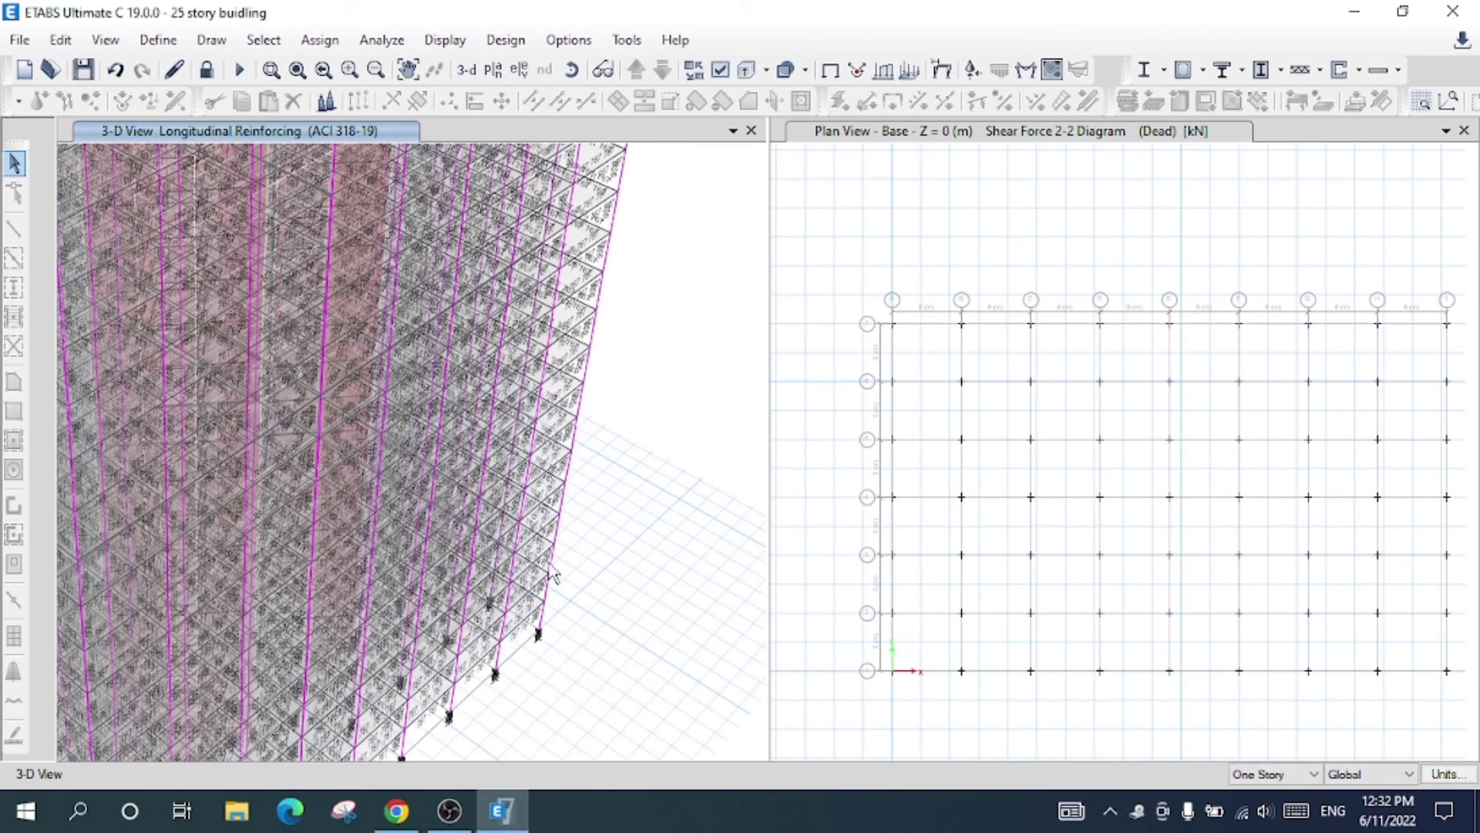
left_click(553, 566)
right_click(553, 567)
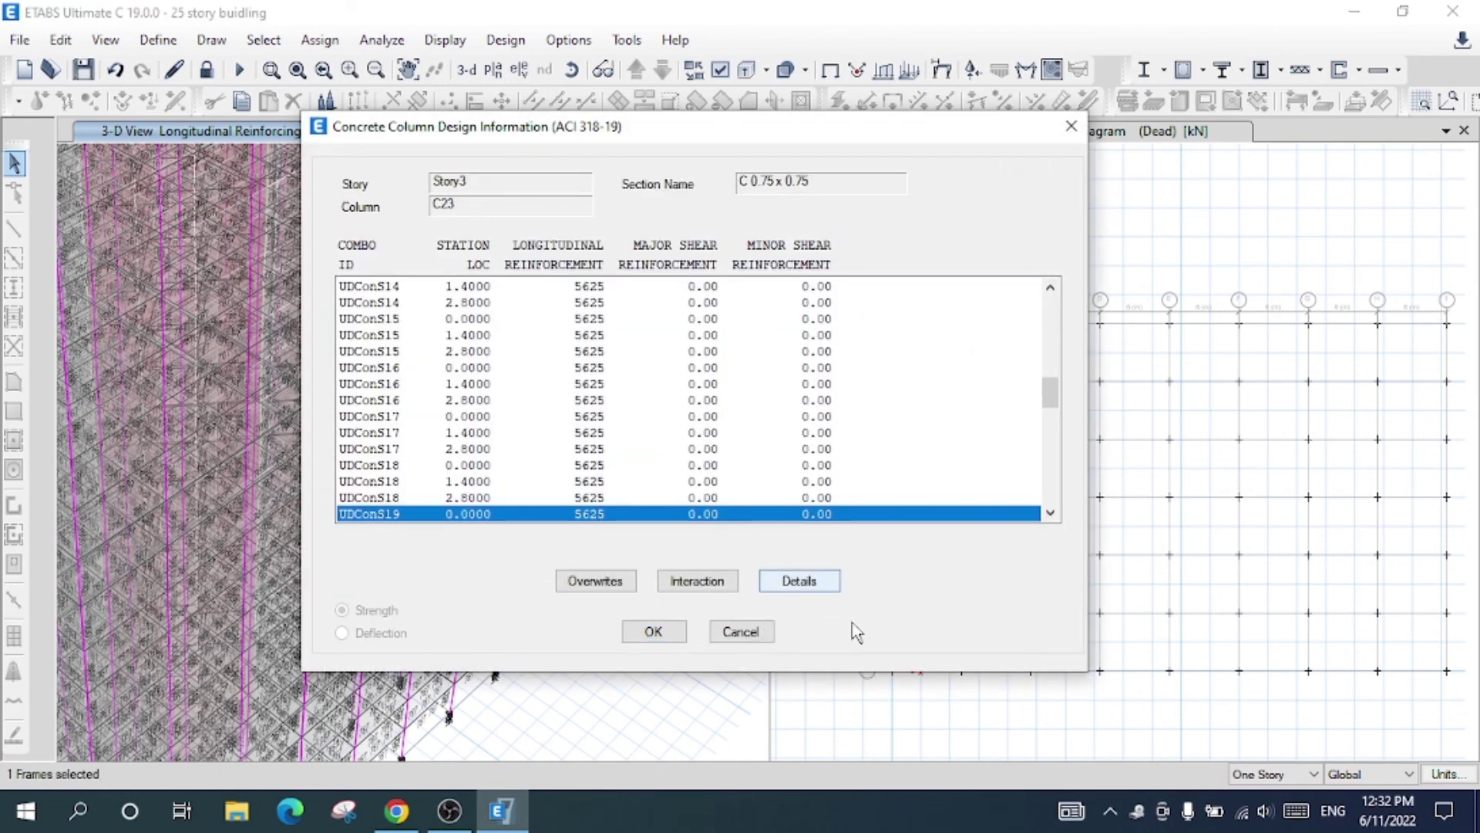
Review the column's design details for combination UDConS19, including rebar percentage, axial-moment and shear design, and close the design information.
left_click(809, 590)
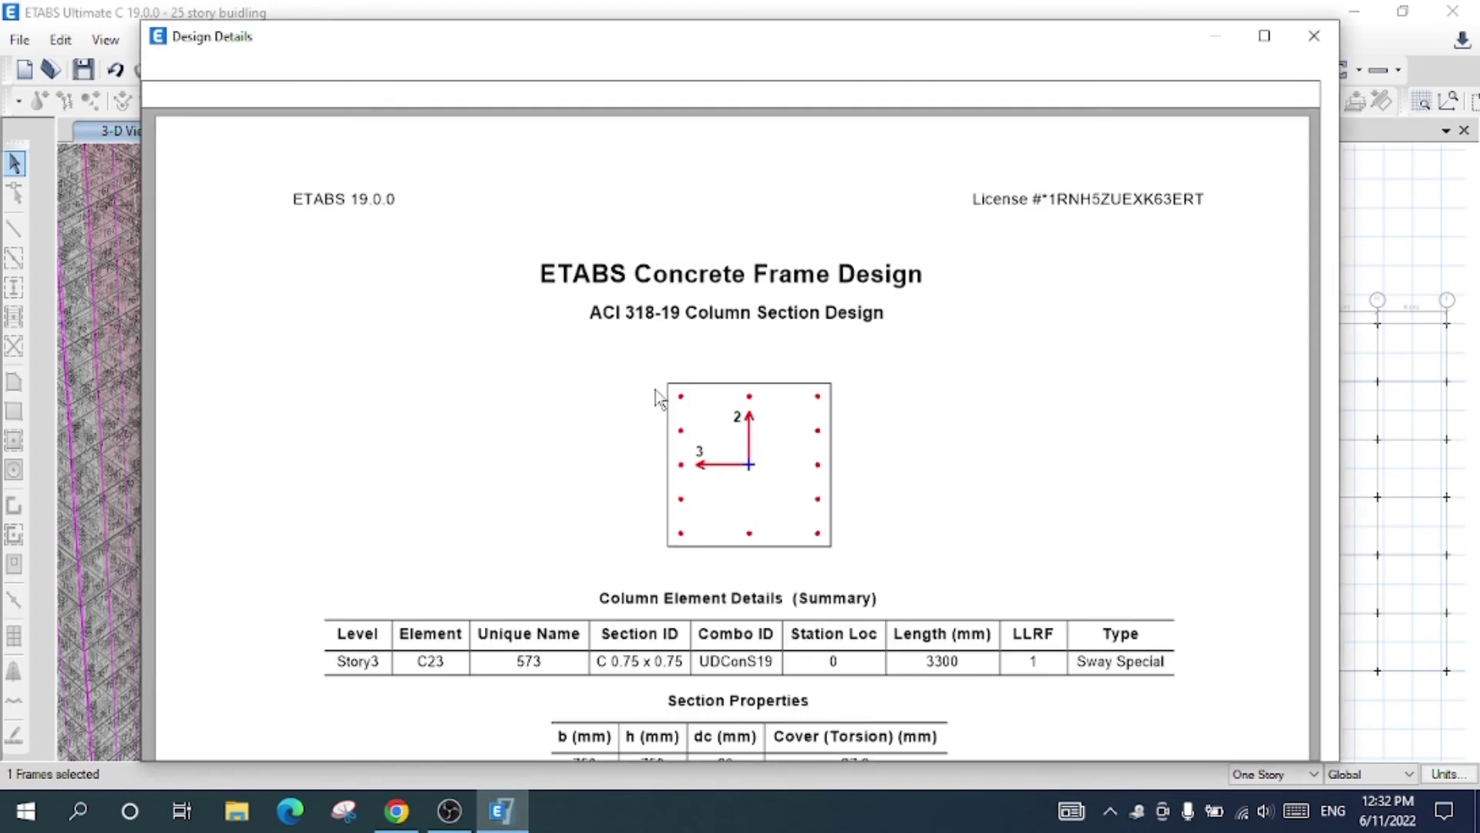
scroll(710, 396, "down", 6)
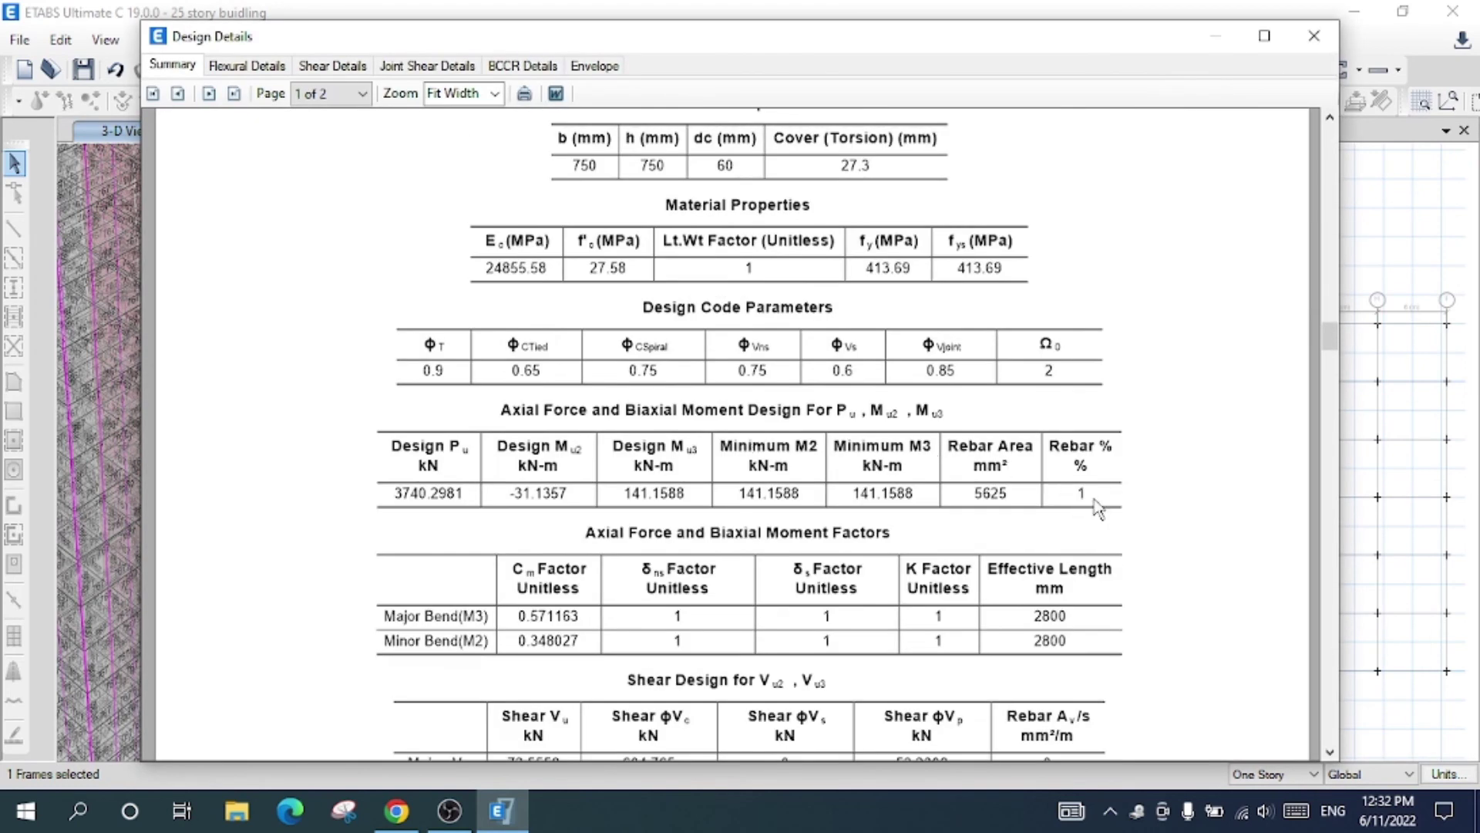
scroll(1153, 462, "down", 3)
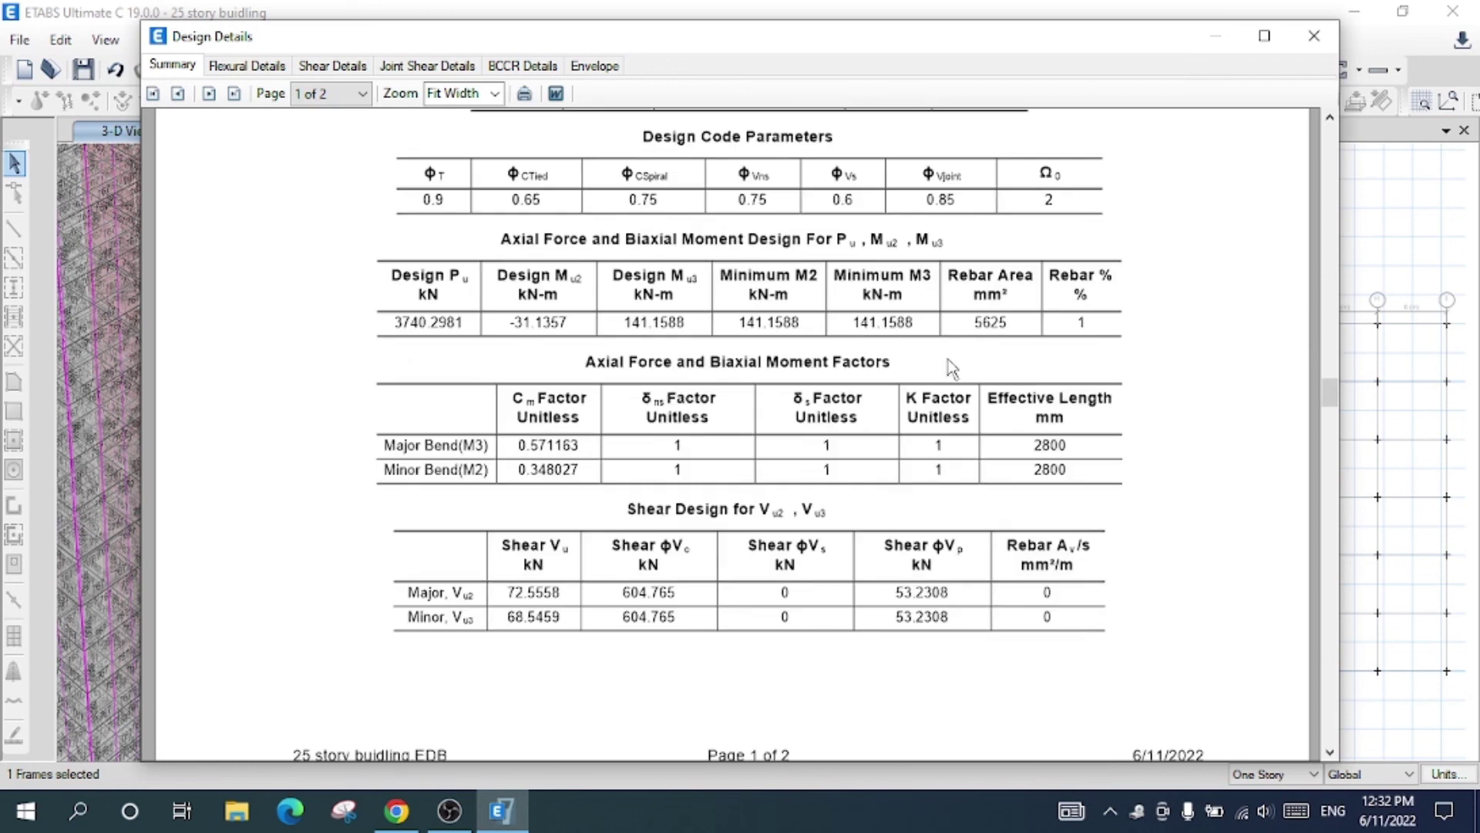
scroll(953, 368, "down", 10)
scroll(1186, 453, "up", 5)
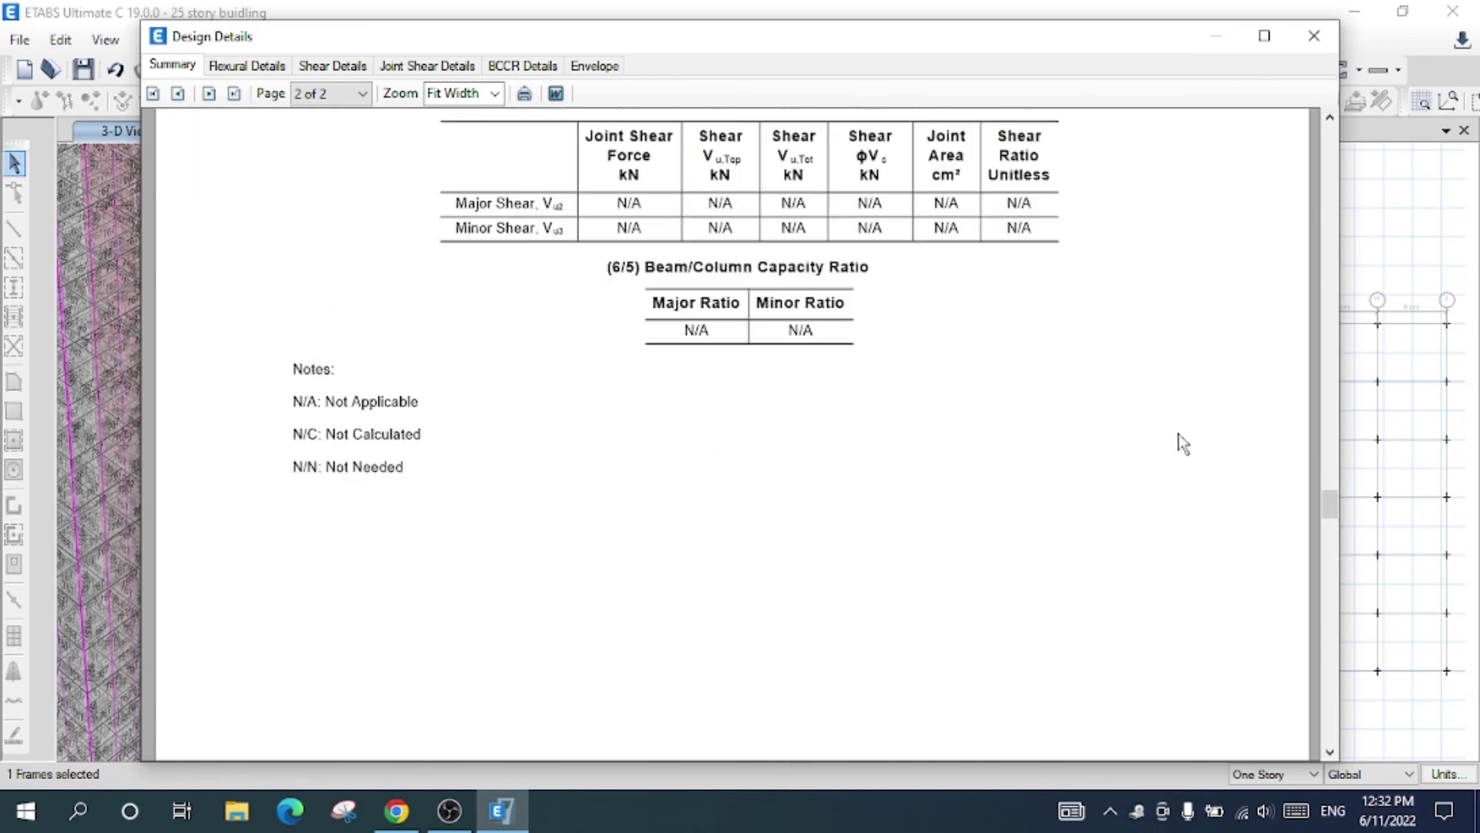
left_click(1315, 36)
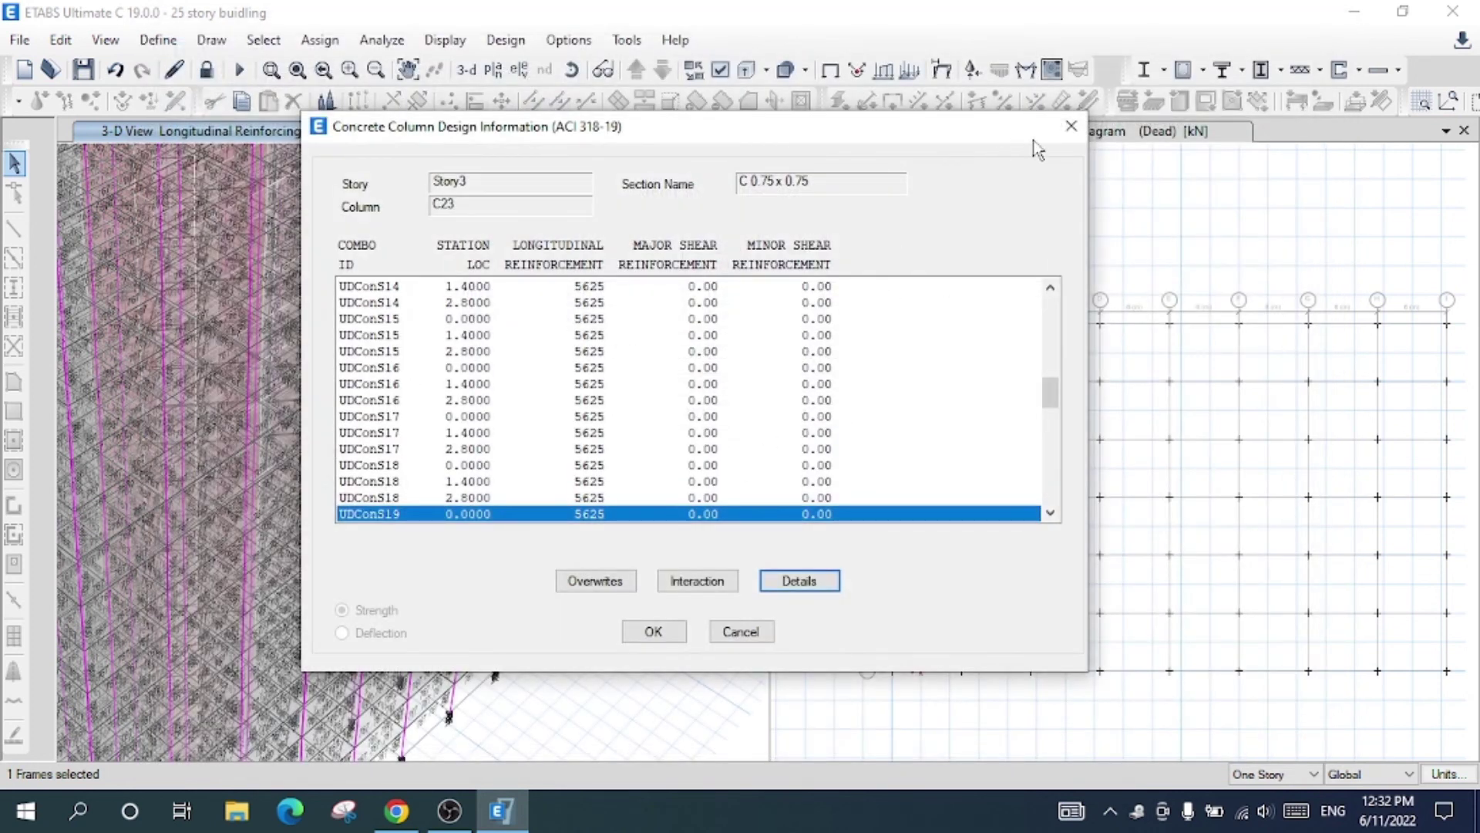
left_click(1071, 126)
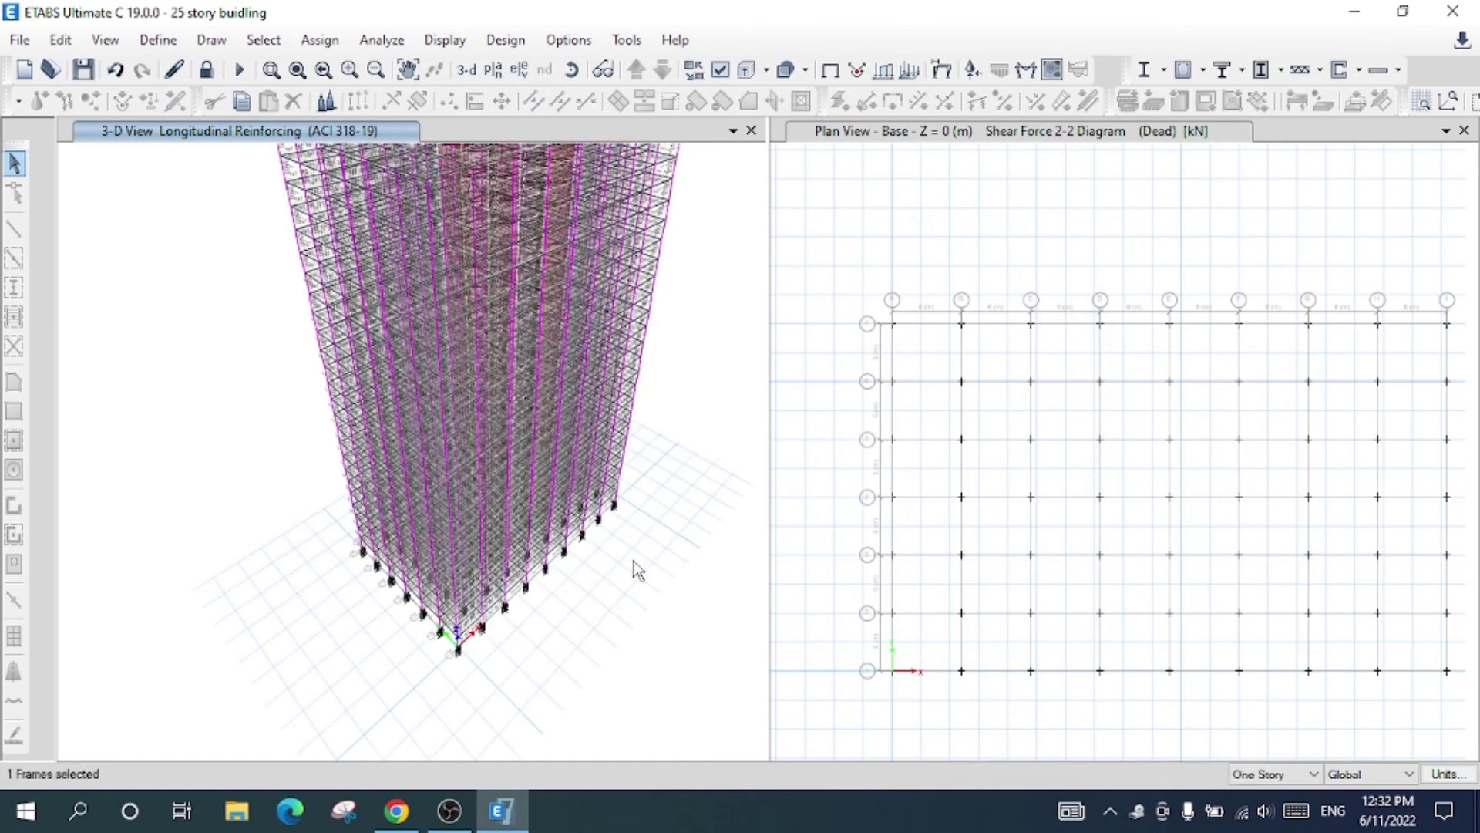
right_click(635, 569)
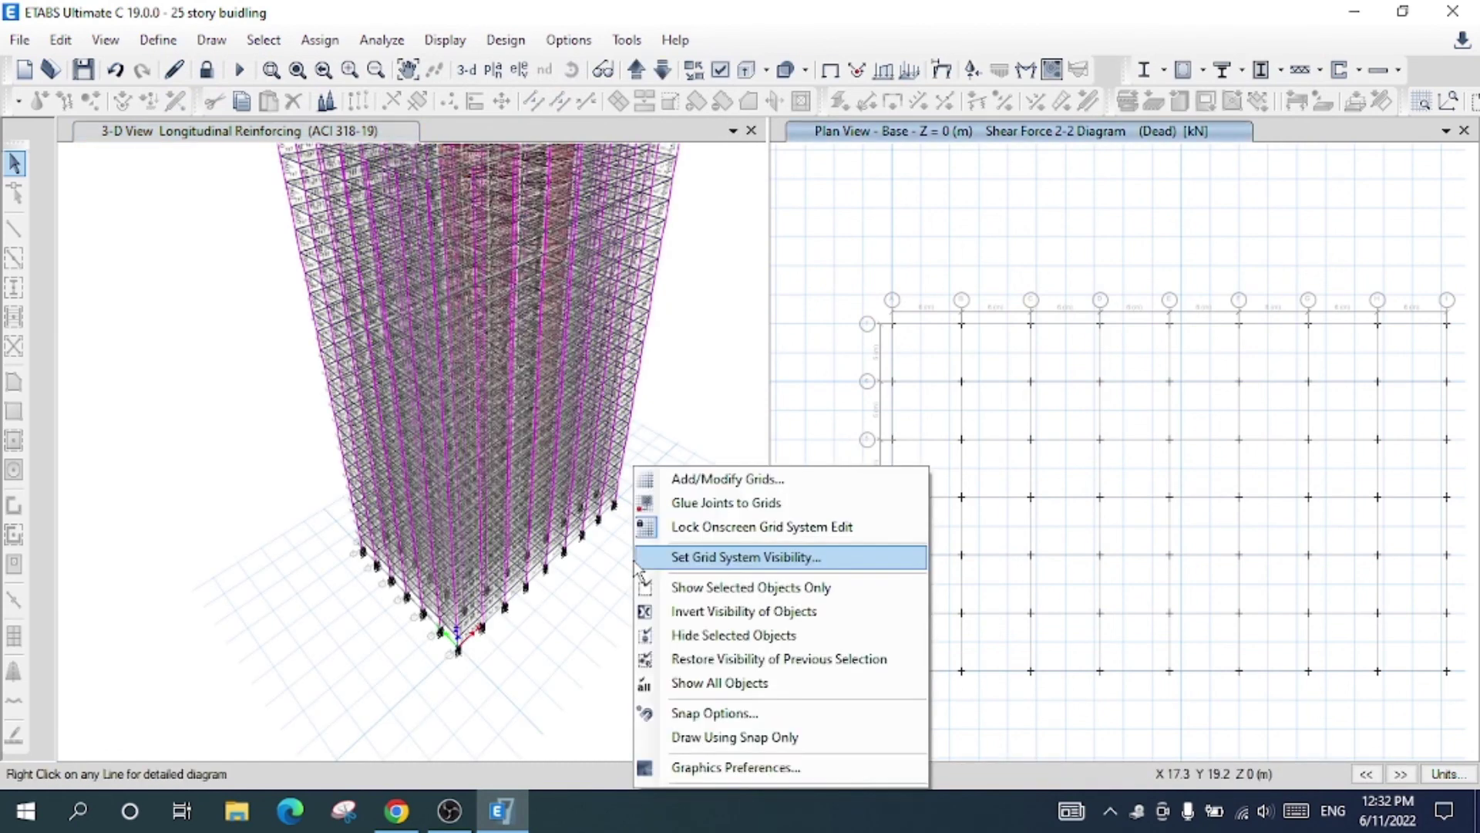
left_click(677, 380)
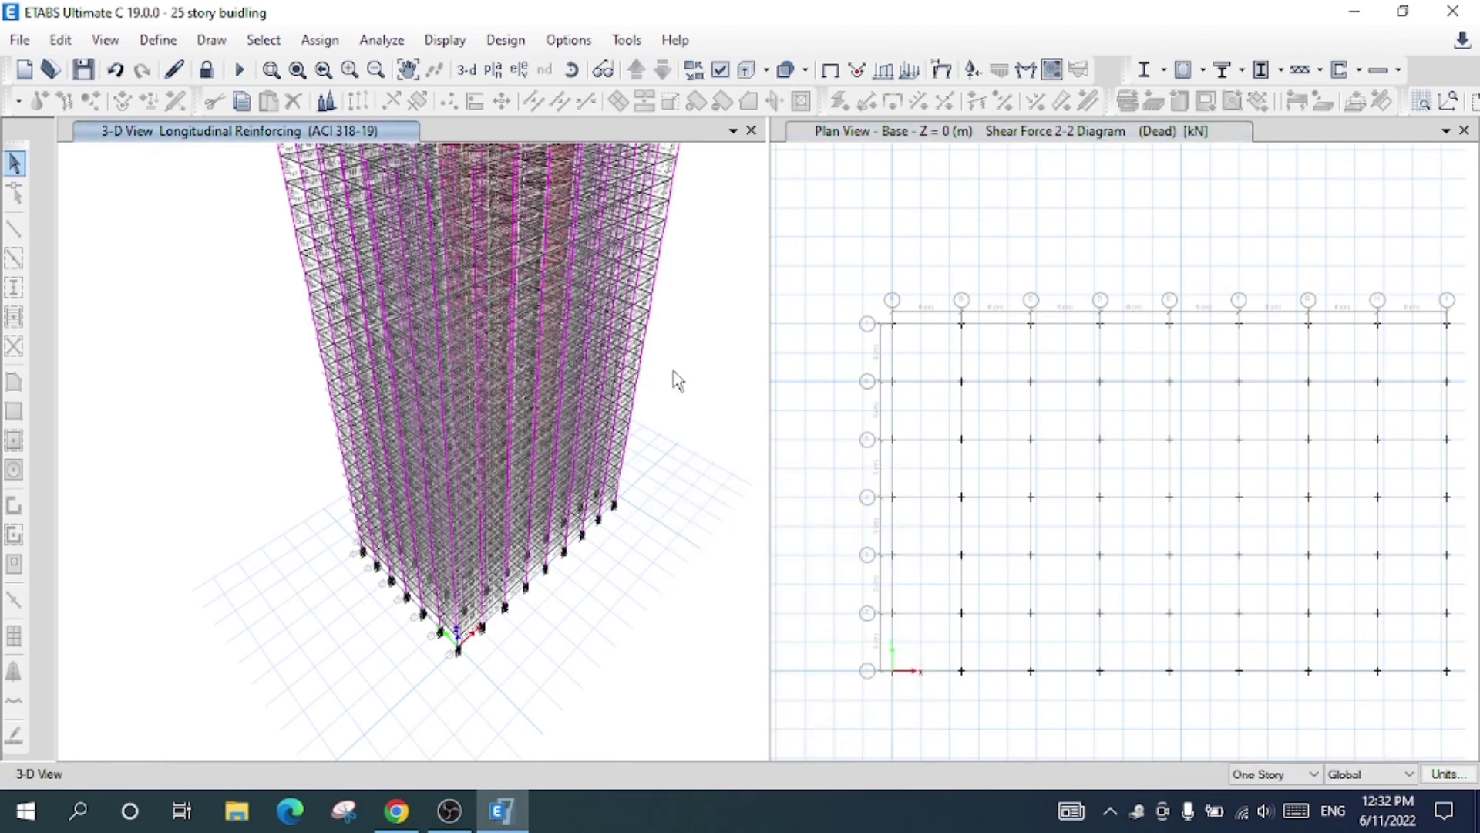